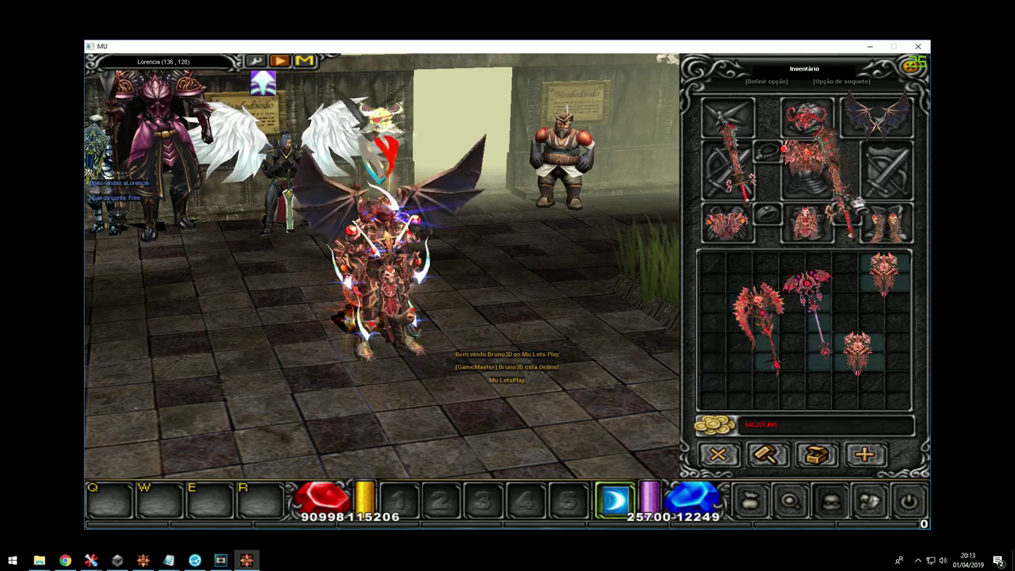
- Close the inventory and walk the character around Lorencia to inspect the equipped set from several angles
key("v")
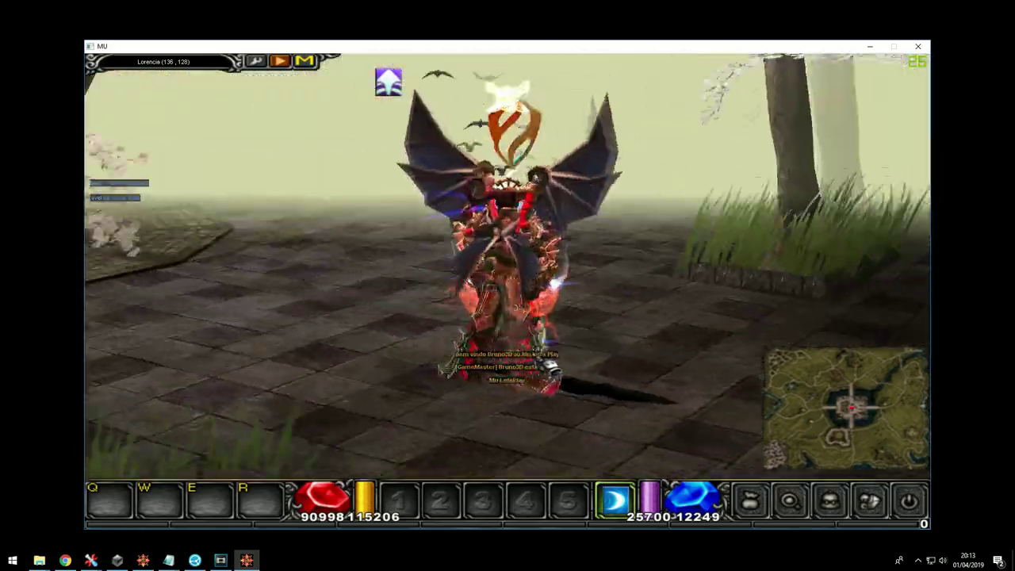
mouse_move(540, 358)
left_mouse_down()
mouse_move(585, 359)
mouse_move(538, 360)
left_mouse_up()
left_click(547, 414)
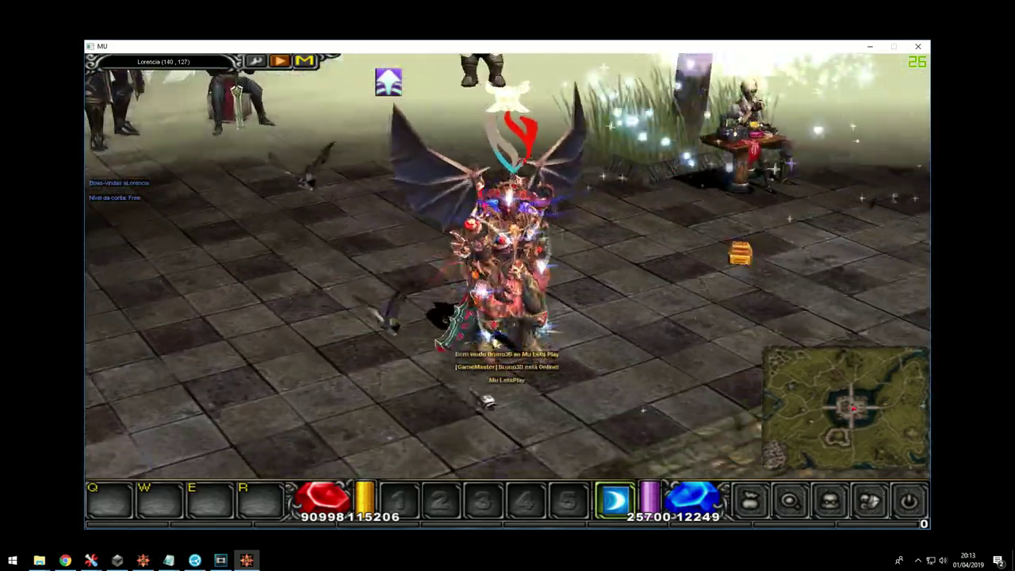
left_click(488, 402)
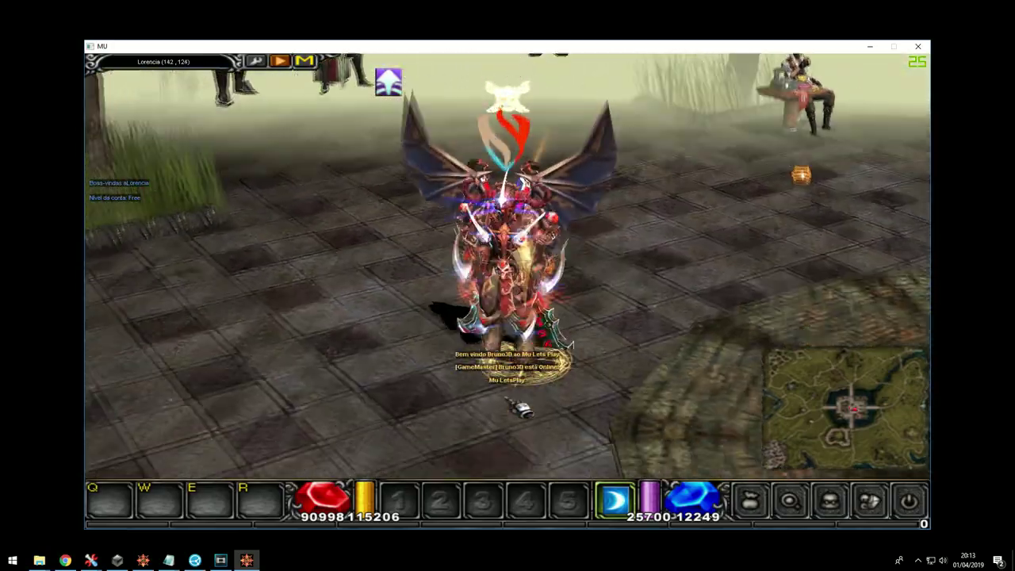
scroll(506, 399, "down", 4)
mouse_move(506, 399)
left_mouse_down()
mouse_move(524, 398)
mouse_move(512, 390)
left_mouse_up()
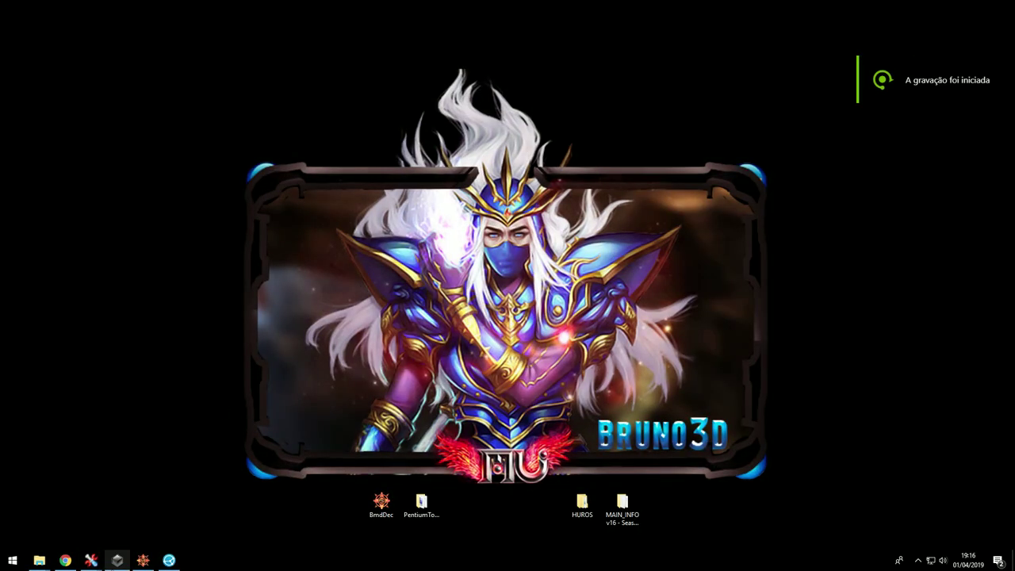
- Switch to the Item.bmd Editor and save the item list over Item_por.bmd in the Por folder
left_click(90, 561)
left_click(111, 258)
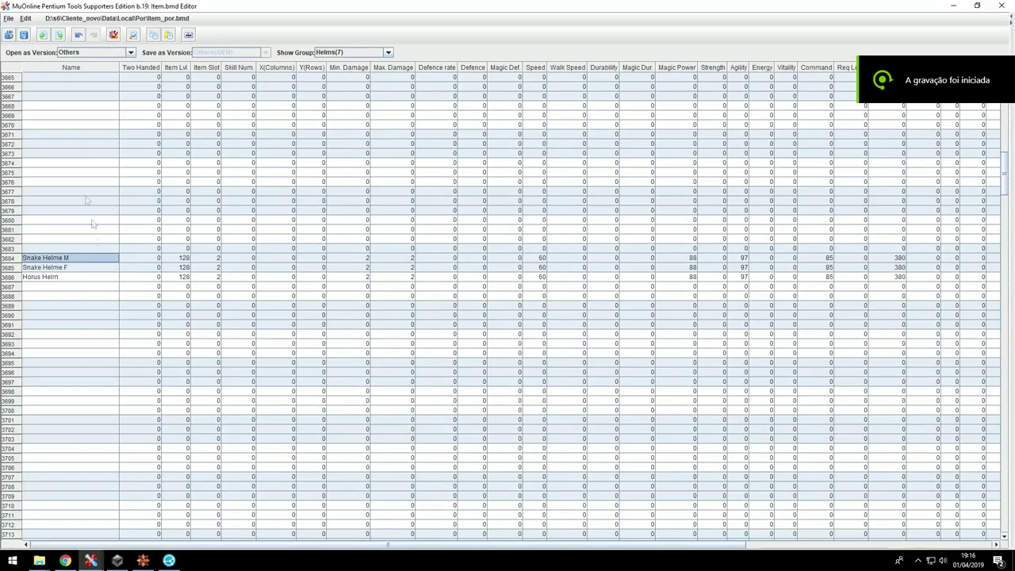
left_click(25, 35)
left_click(416, 268)
left_click(565, 359)
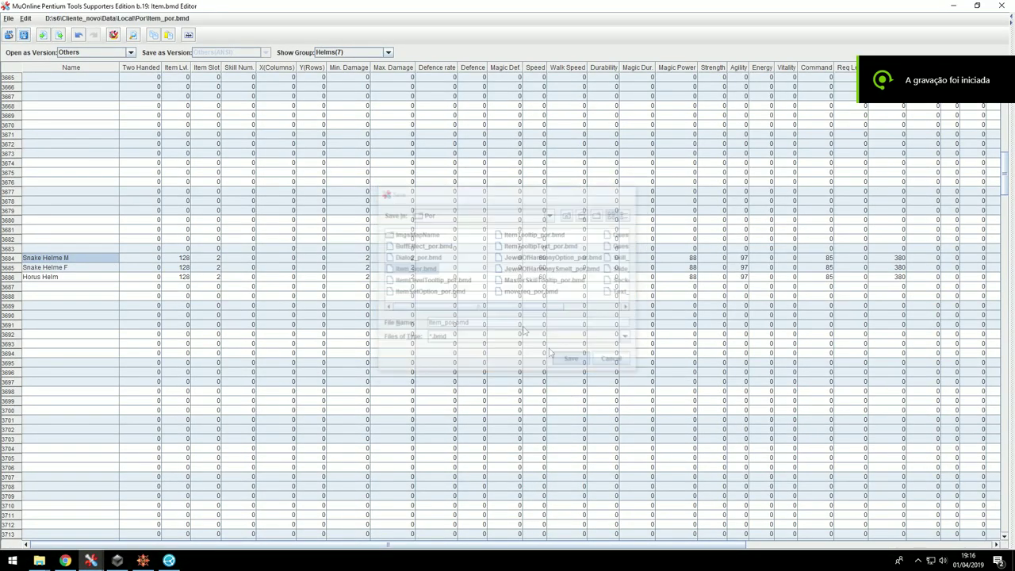
- Save the same item list over Item_eng.bmd in the Eng folder
left_click(25, 35)
left_click(568, 214)
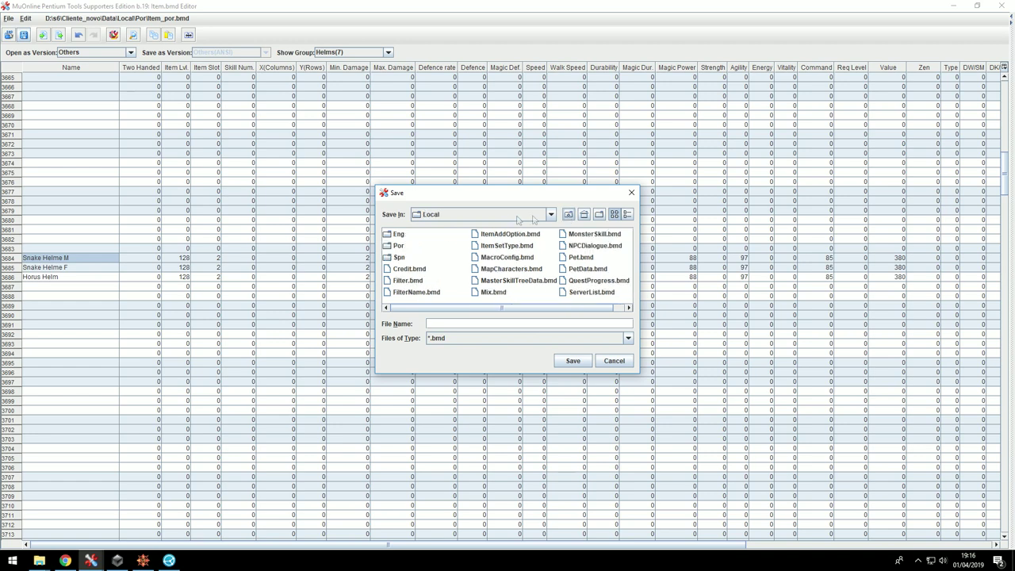
double_click(401, 235)
left_click(411, 269)
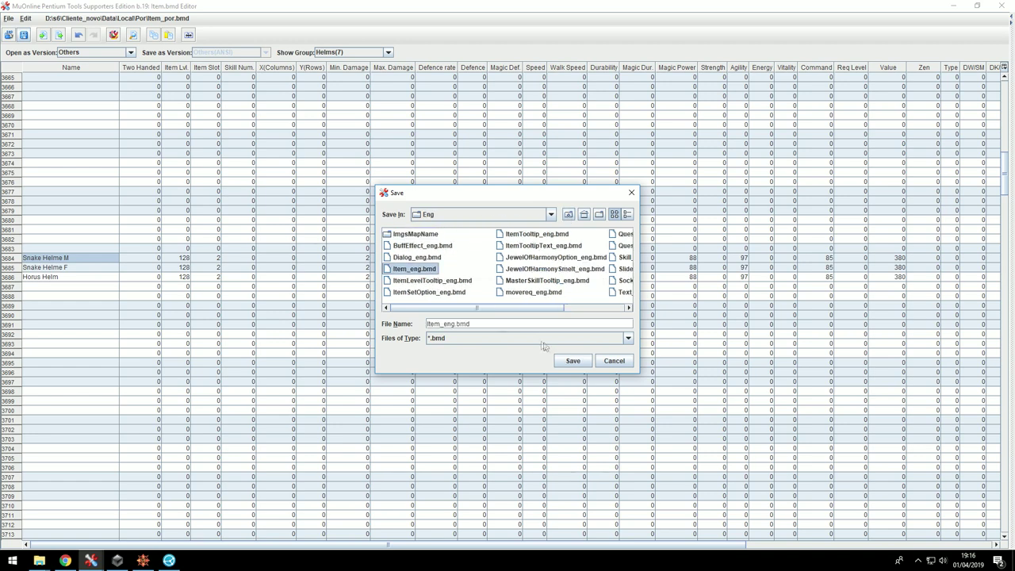
key("Return")
- Save the same item list over Item_spn.bmd in the Spn folder
left_click(24, 35)
left_click(568, 214)
double_click(399, 258)
left_click(411, 268)
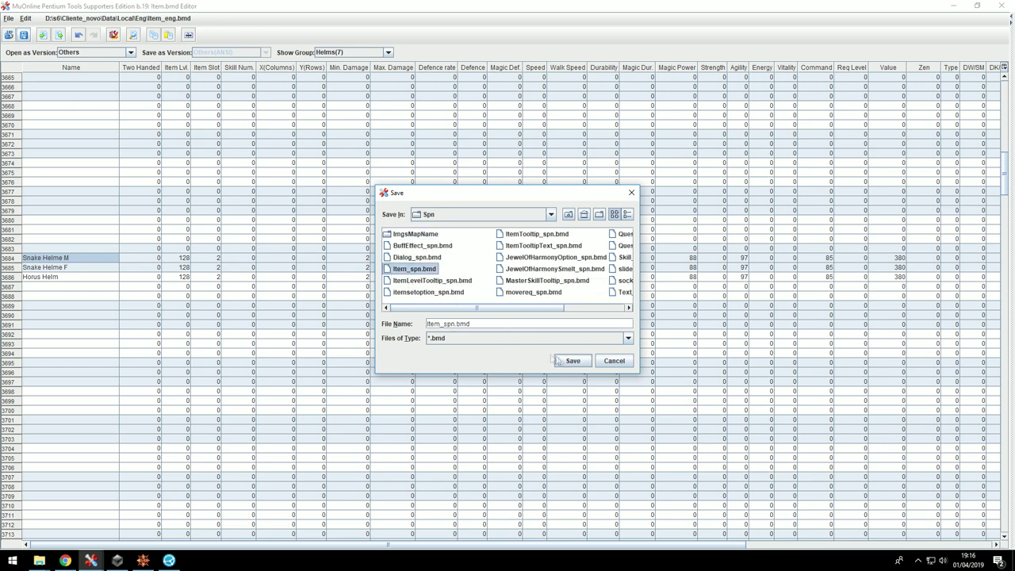
key("Return")
left_click(38, 268)
left_click(38, 287)
left_click(45, 277)
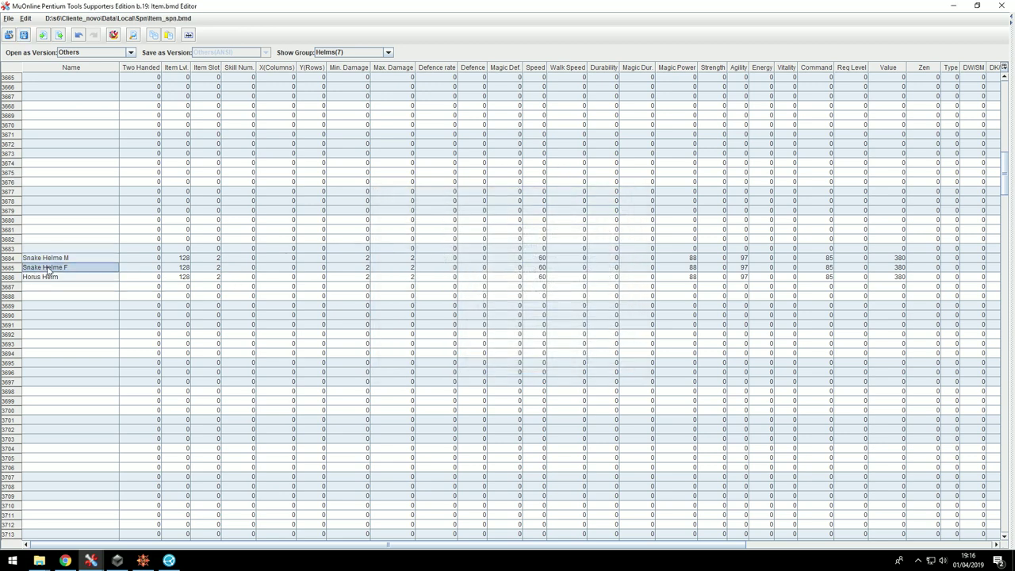
left_click(46, 268)
left_click(43, 258)
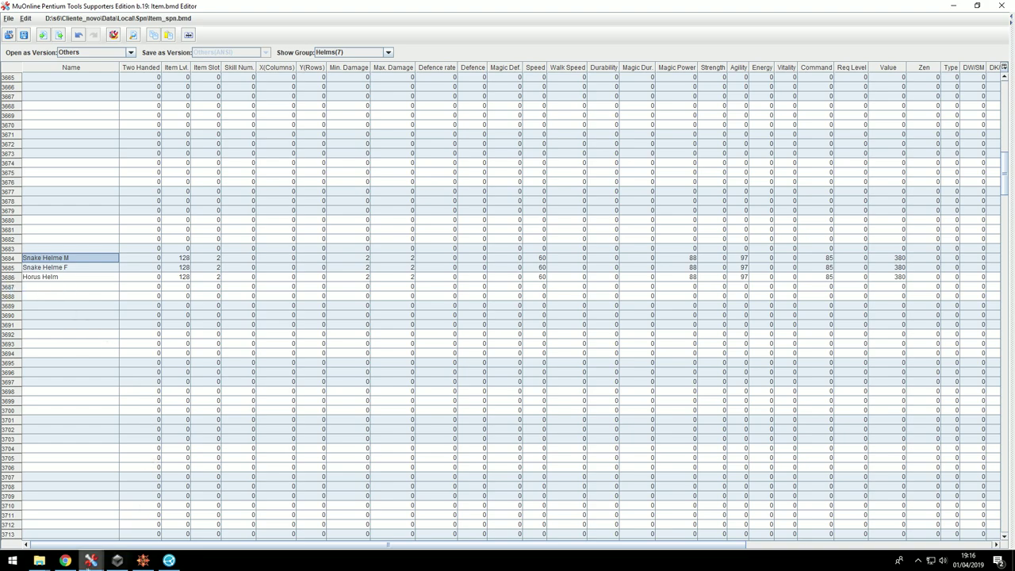
- Switch to File Explorer and open the Item text document in the server's MuServer\Data\Item folder
left_click(39, 561)
left_click(50, 511)
left_click(39, 561)
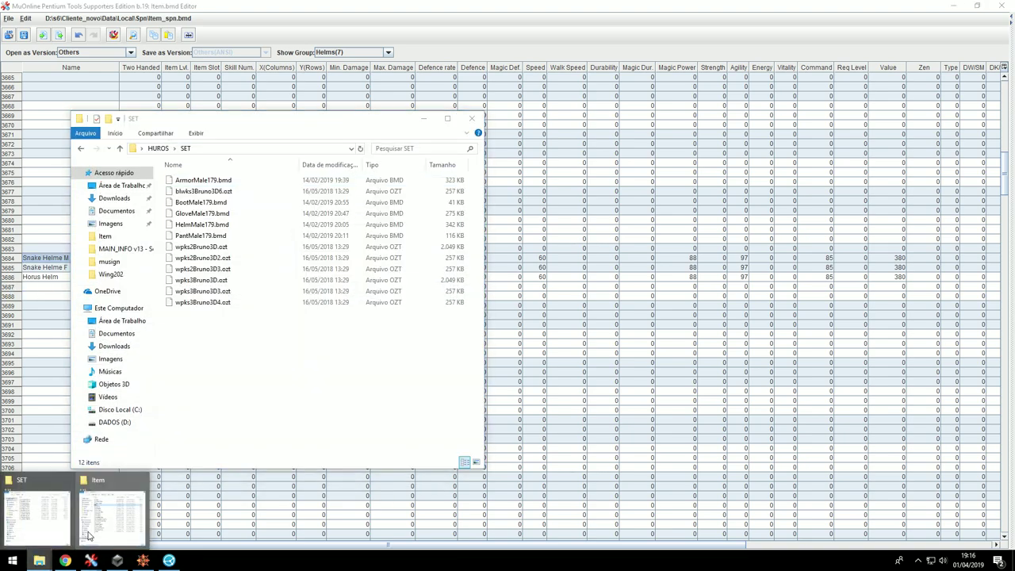
left_click(111, 514)
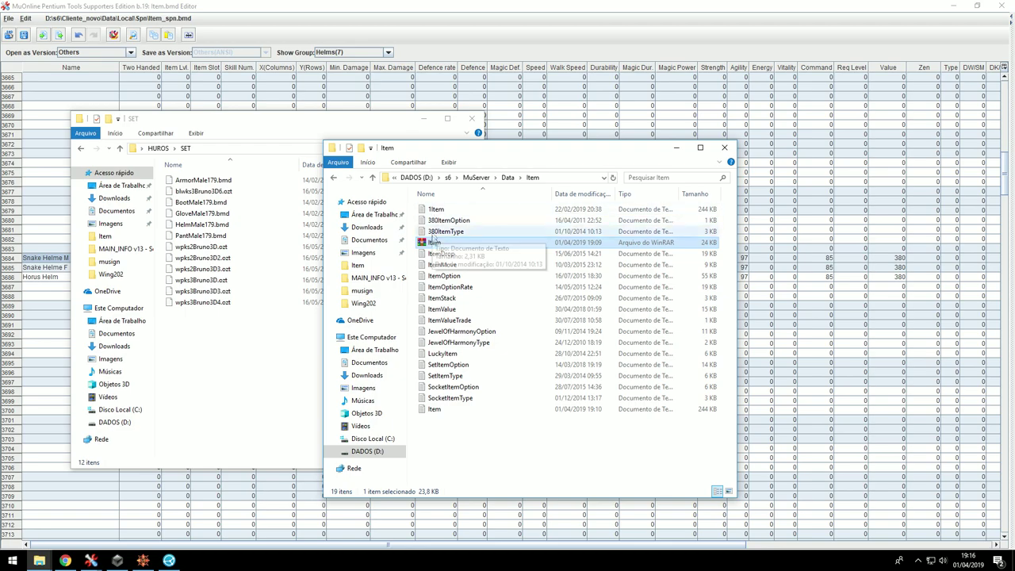
left_click(441, 253)
double_click(472, 409)
- Duplicate the Snake Helm M line at the end of section 7 as type 102 and name it "Horus Helm"
scroll(472, 410, "down", 20)
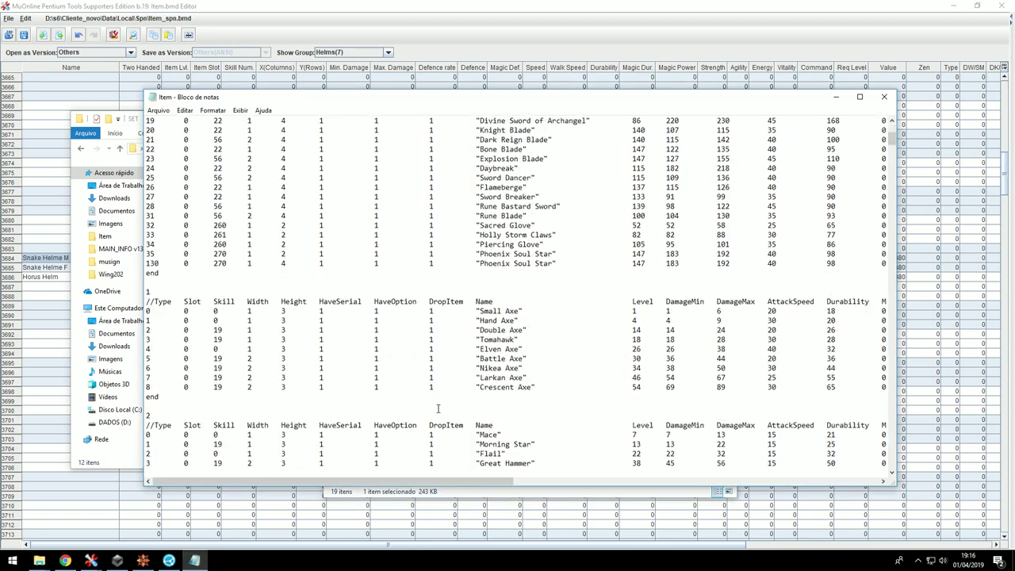
scroll(471, 410, "down", 20)
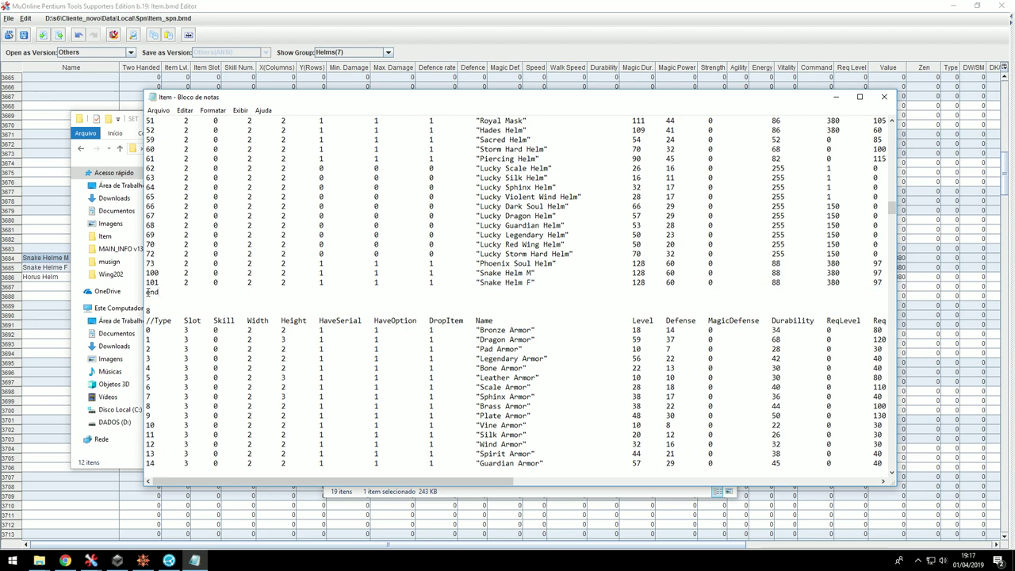
left_click_drag(147, 282, 146, 274)
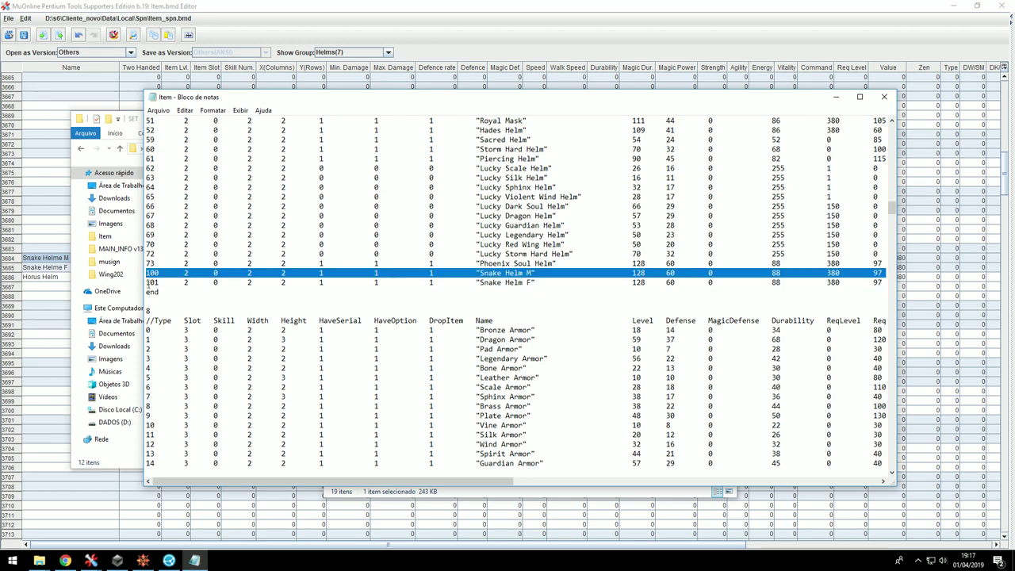
left_click(148, 283)
left_click(148, 292)
key("ctrl+v")
type("2")
left_click_drag(502, 293, 481, 293)
type("Horus")
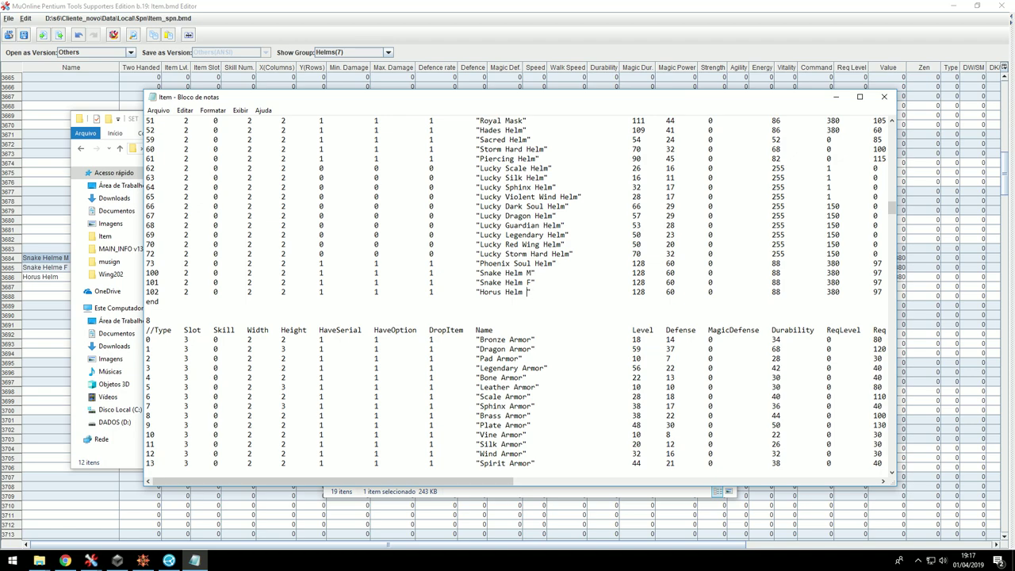
- Duplicate the Snake Armor F line at the end of section 8 as type 102 and rename it as the Horus armor
scroll(476, 300, "down", 20)
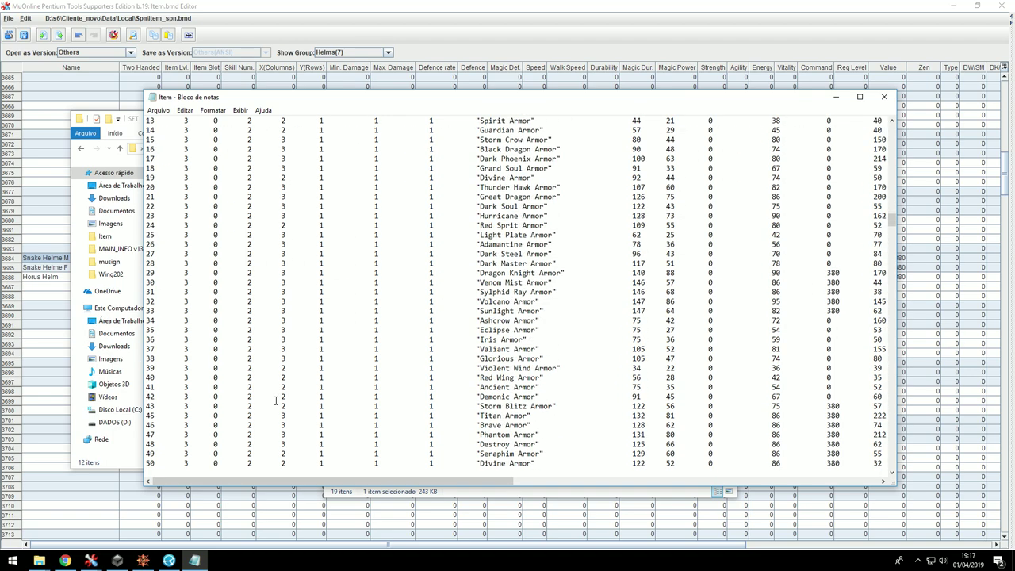
key("shift+Up")
key("ctrl+c")
left_click(146, 311)
key("ctrl+v")
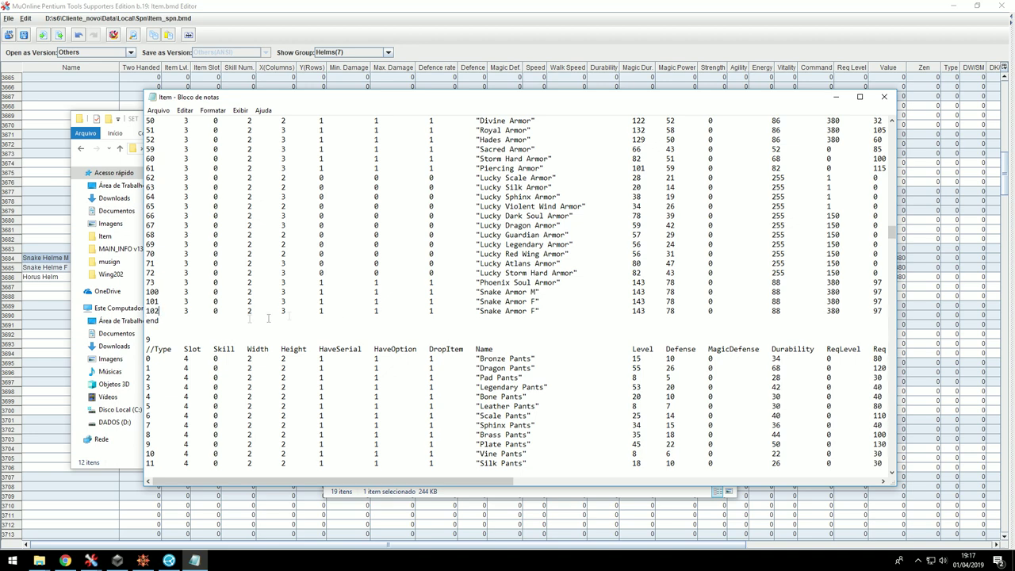
double_click(499, 311)
type("Horus")
- Duplicate the Snake Pants F line at the end of section 9 with the next type number and rename it as the Horus pants
scroll(215, 396, "down", 20)
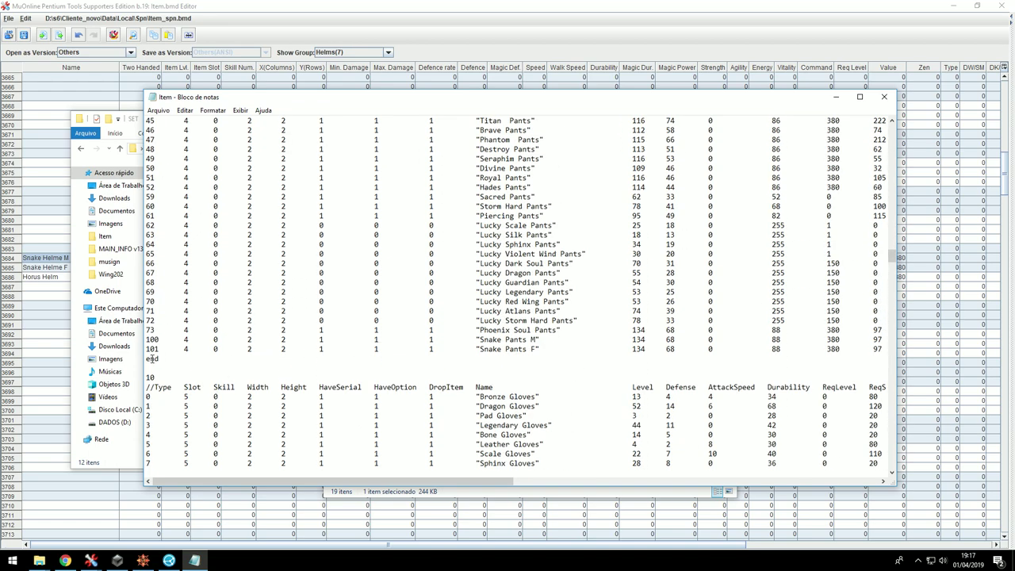
key("shift+Up")
key("ctrl+c")
left_click(147, 359)
key("ctrl+v")
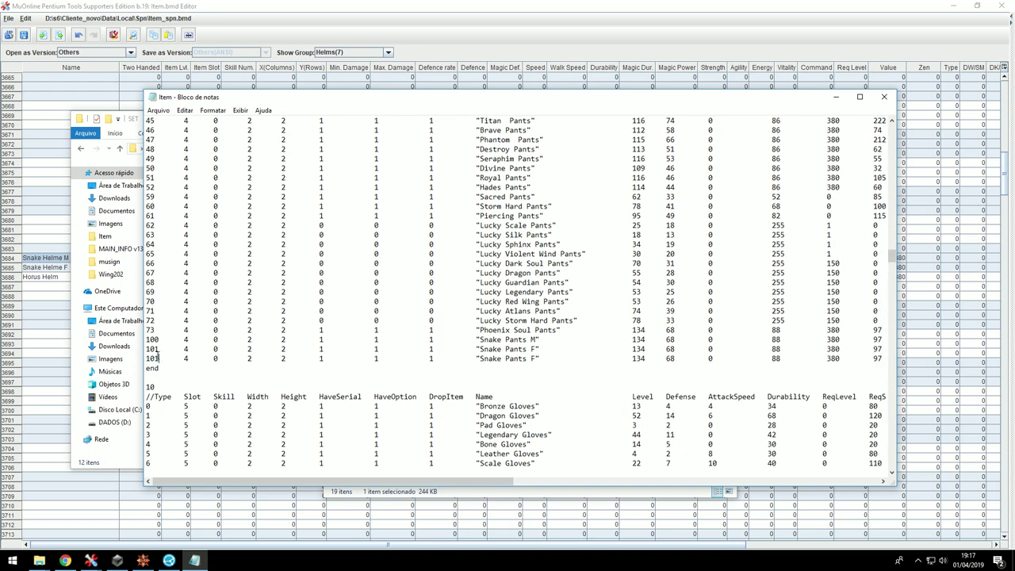
double_click(503, 355)
type("Horus")
- Duplicate the Snake Gloves F line at the end of section 10 as type 102 and rename it "Horus Gloves"
scroll(535, 360, "down", 20)
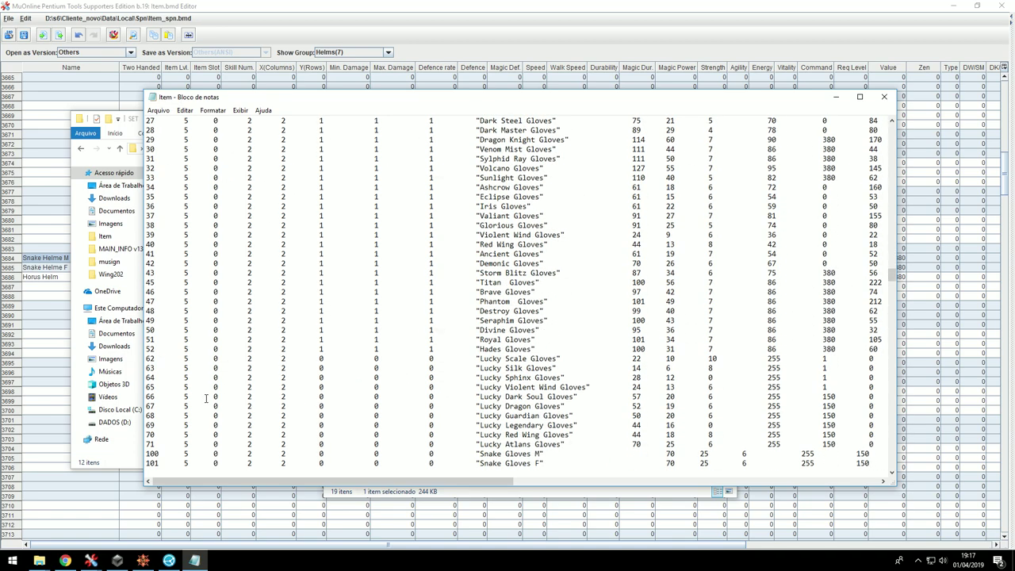
left_click_drag(147, 360, 147, 351)
key("ctrl+c")
key("ctrl+v")
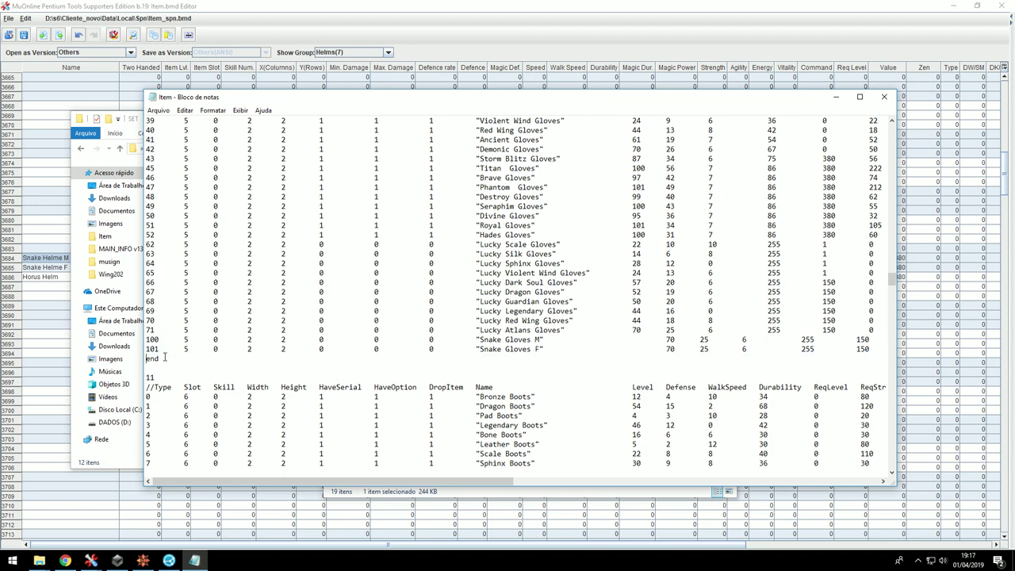
key("ctrl+v")
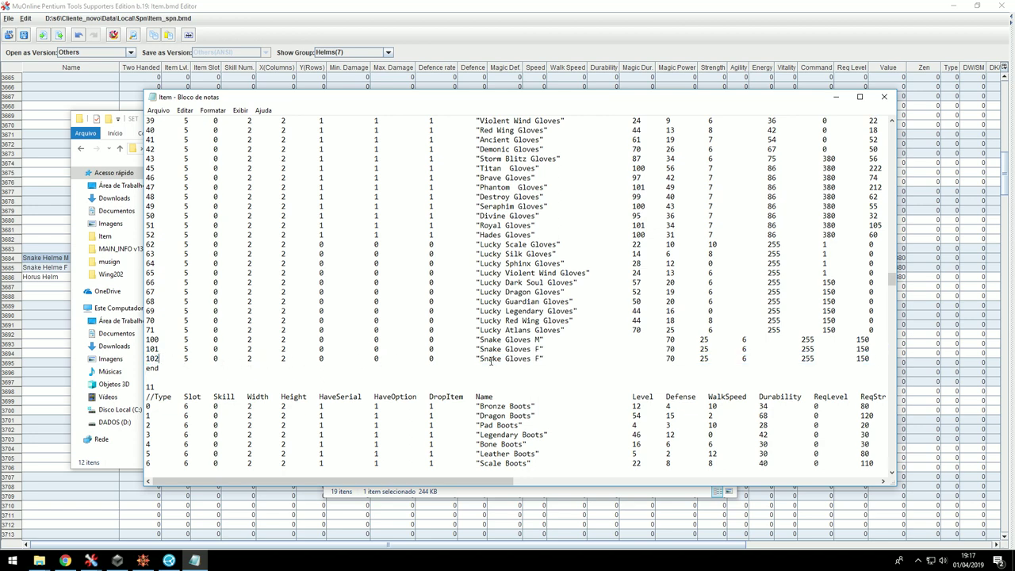
type("Horus")
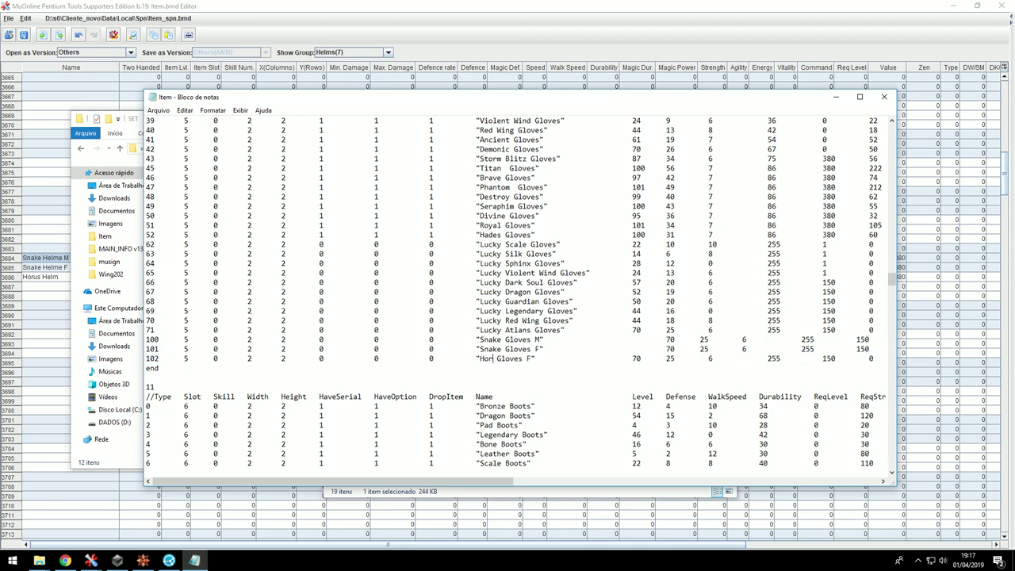
left_click(535, 359)
key("BackSpace")
- Remove the extra spacing after the names of the Snake and Horus gloves lines so their values align with the column headings
key("Tab")
mouse_move(661, 349)
left_mouse_down()
mouse_move(627, 349)
mouse_move(645, 339)
left_mouse_up()
left_click(631, 347)
key("BackSpace")
key("BackSpace")
key("BackSpace")
left_click(637, 349)
key("BackSpace")
left_click(637, 340)
key("BackSpace")
left_click_drag(660, 363, 640, 362)
key("BackSpace")
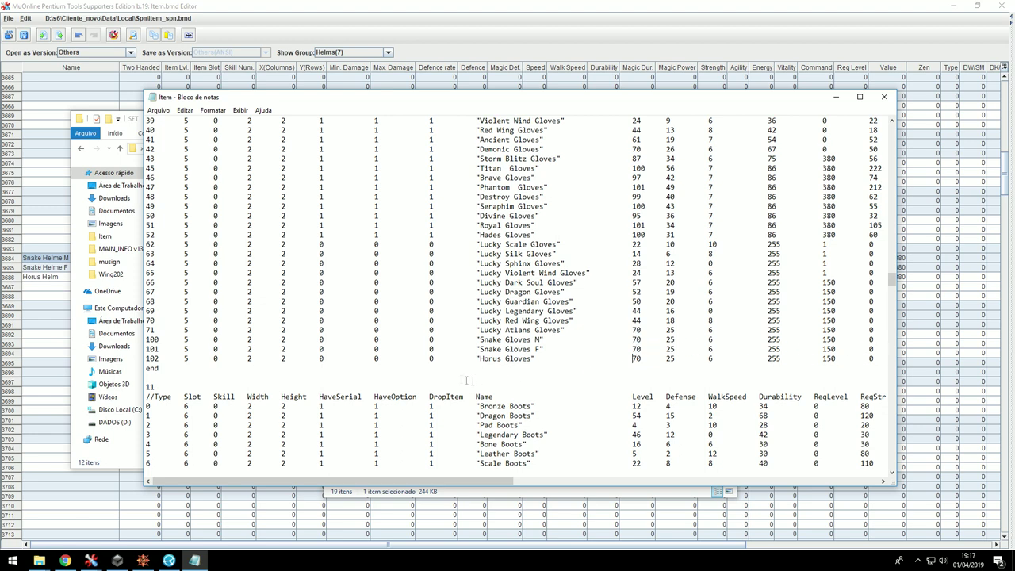
- Duplicate the Snake Boots F line at the end of section 11 as type 102 and rename it "Horus Boots"
scroll(388, 358, "down", 4)
scroll(340, 356, "down", 18)
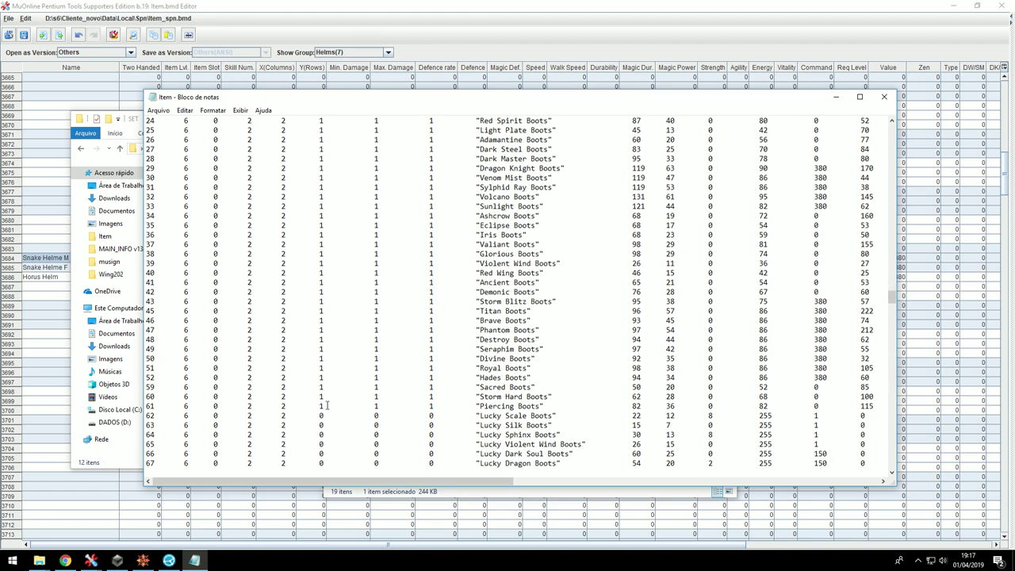
left_click_drag(147, 378, 146, 369)
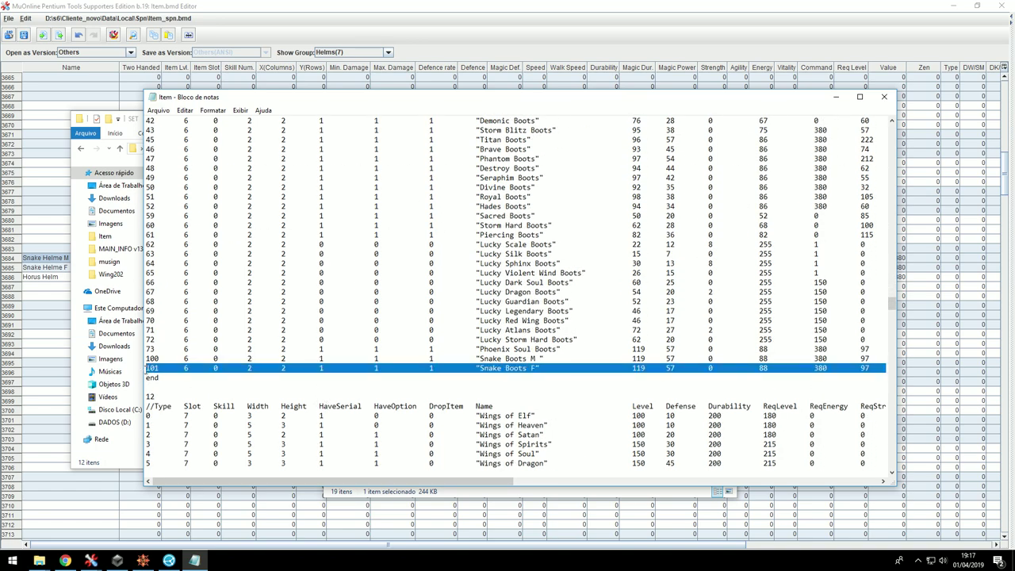
key("ctrl+c")
key("ctrl+v")
key("ctrl+v")
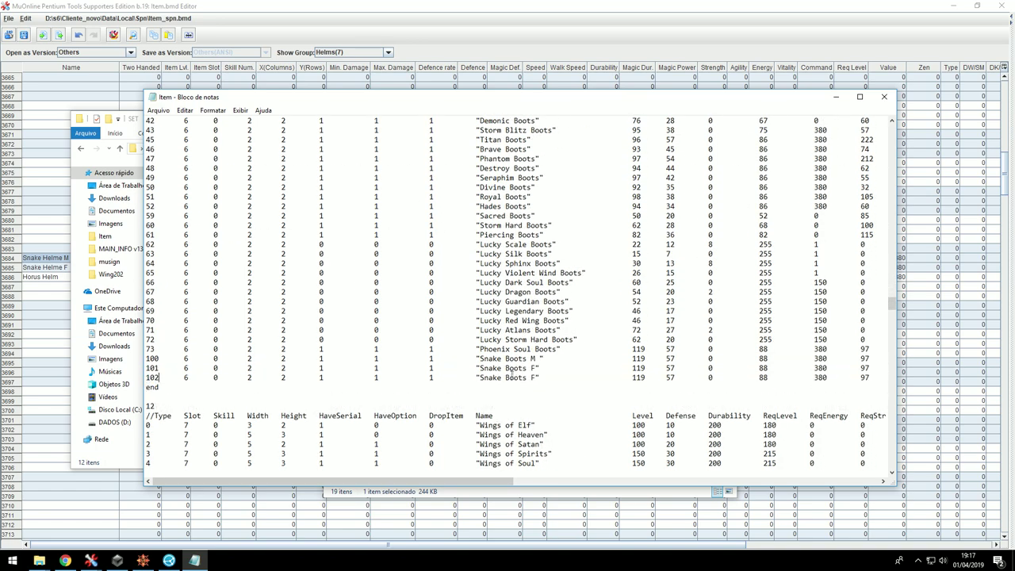
left_click_drag(502, 380, 477, 382)
type("Horus")
- Save the Item text file and minimize its window
left_click(157, 109)
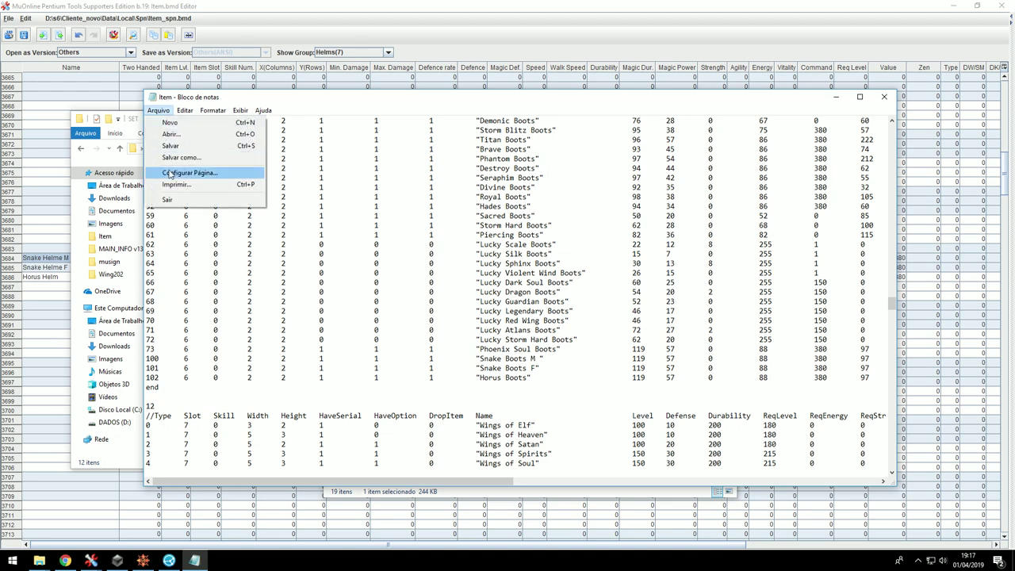
left_click(174, 145)
left_click(835, 97)
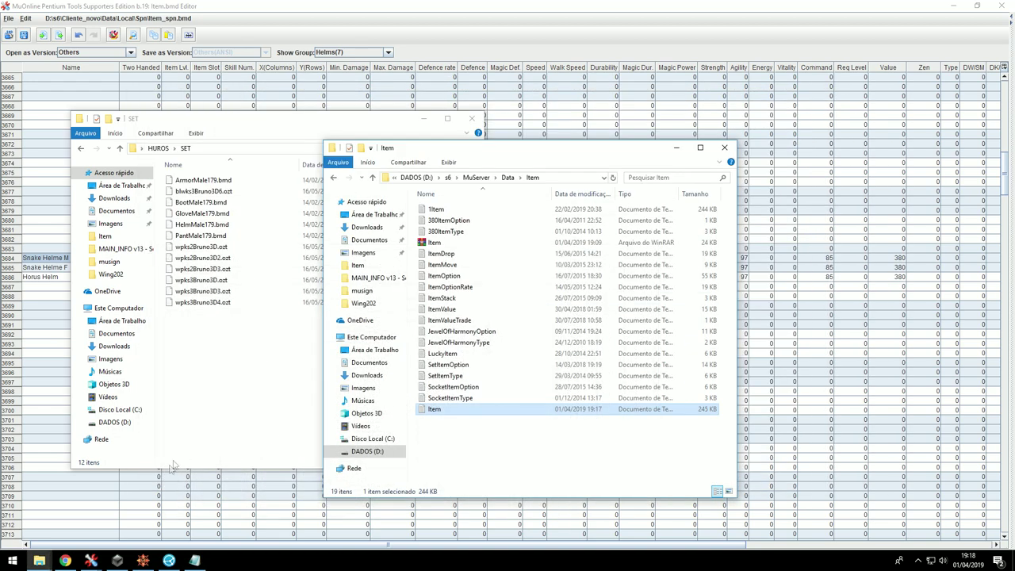
- Switch to the MuEMU game server window and reload its item data
left_click(143, 561)
left_click(87, 78)
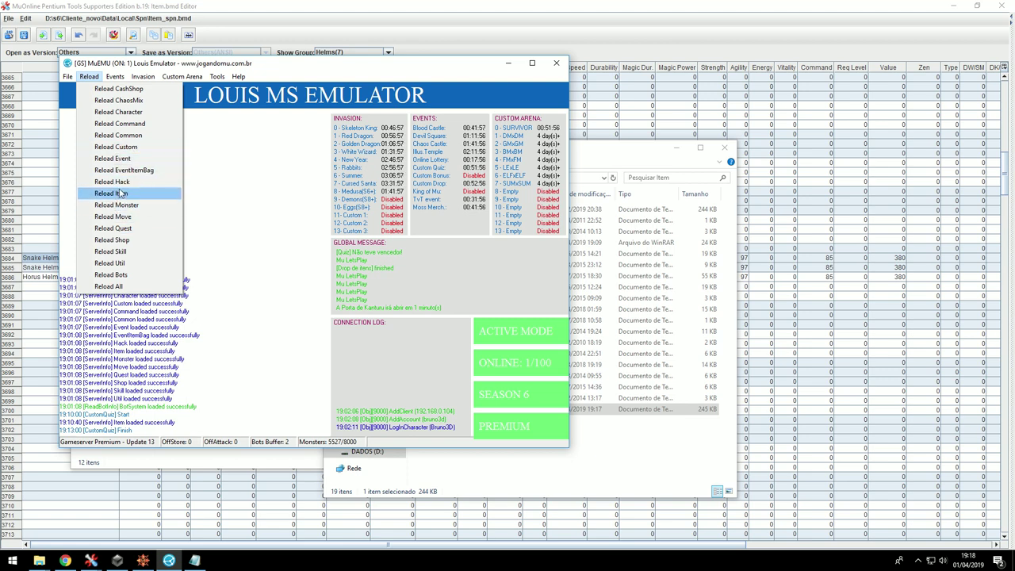
left_click(111, 192)
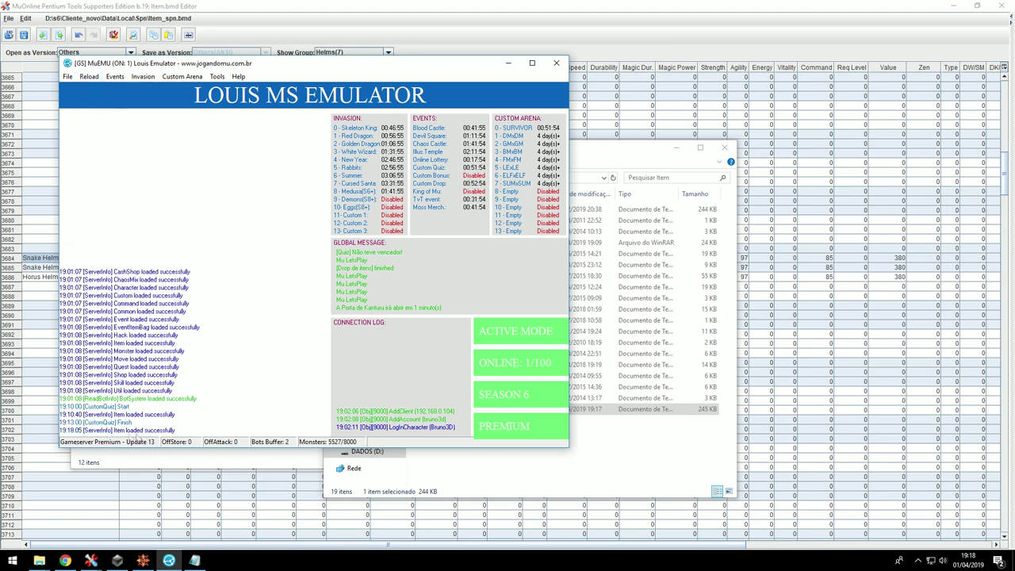
- Minimize the ServerStartUp and Item.bmd Editor windows and move the Item folder window aside to reveal the SET folder
left_click(117, 561)
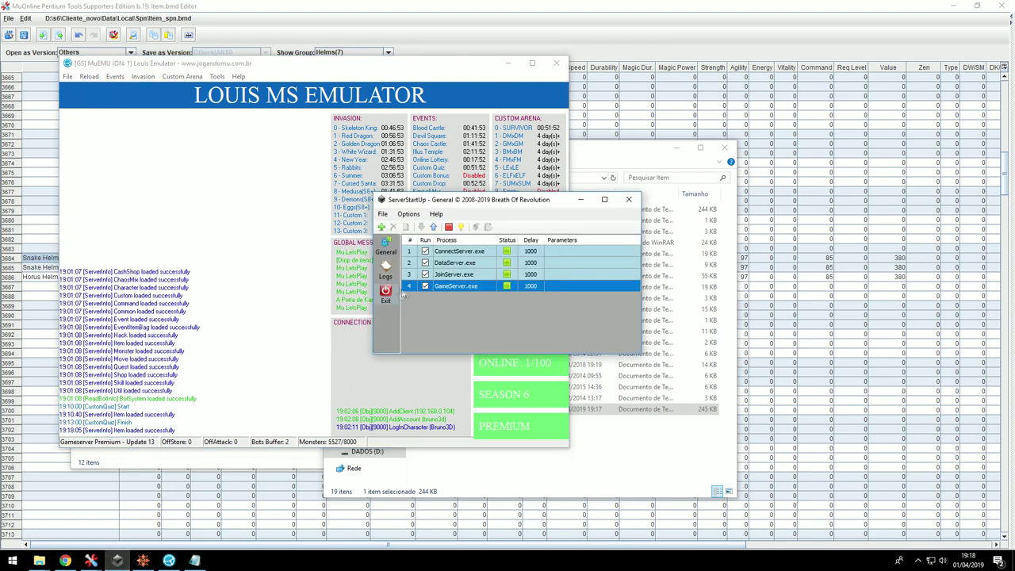
left_click(583, 200)
left_click_drag(525, 150, 630, 152)
left_click(953, 6)
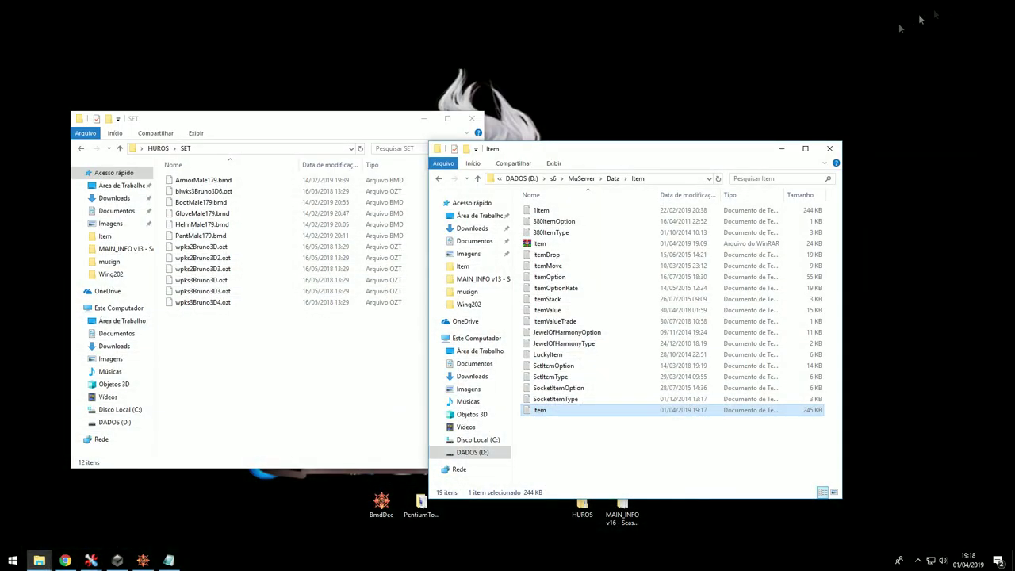
- Minimize the Item folder window, move the SET window, and check the Horus item's row in the Item.bmd Editor
left_click(782, 149)
left_click_drag(359, 128, 537, 188)
left_click(381, 239)
left_click_drag(430, 177, 304, 144)
mouse_move(91, 560)
left_click(170, 508)
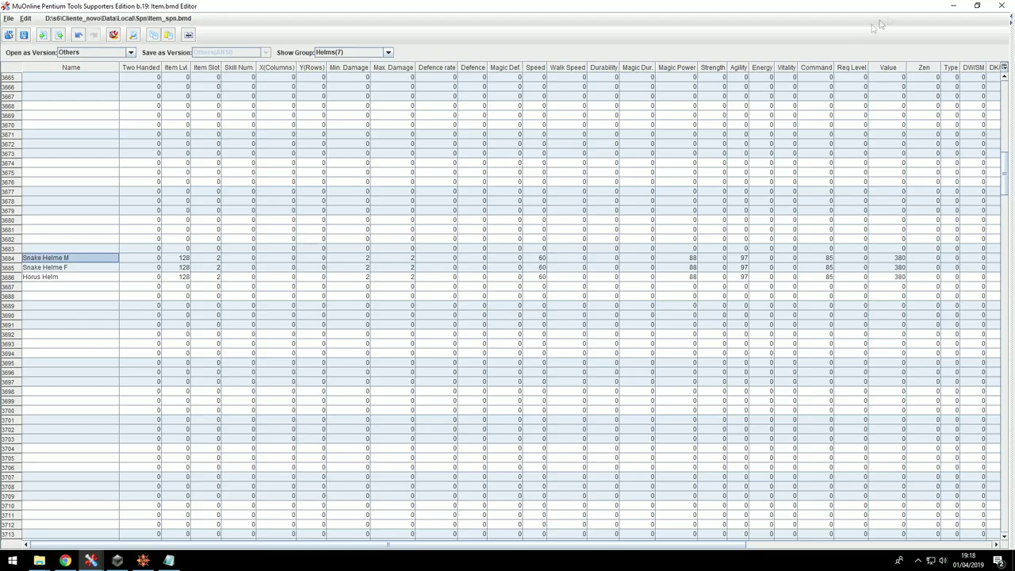
left_click(953, 6)
- Rename the armor, boot and glove models in the SET folder to ArmorMale102.bmd, BootMale102.bmd and GloveMale102.bmd
left_click(264, 206)
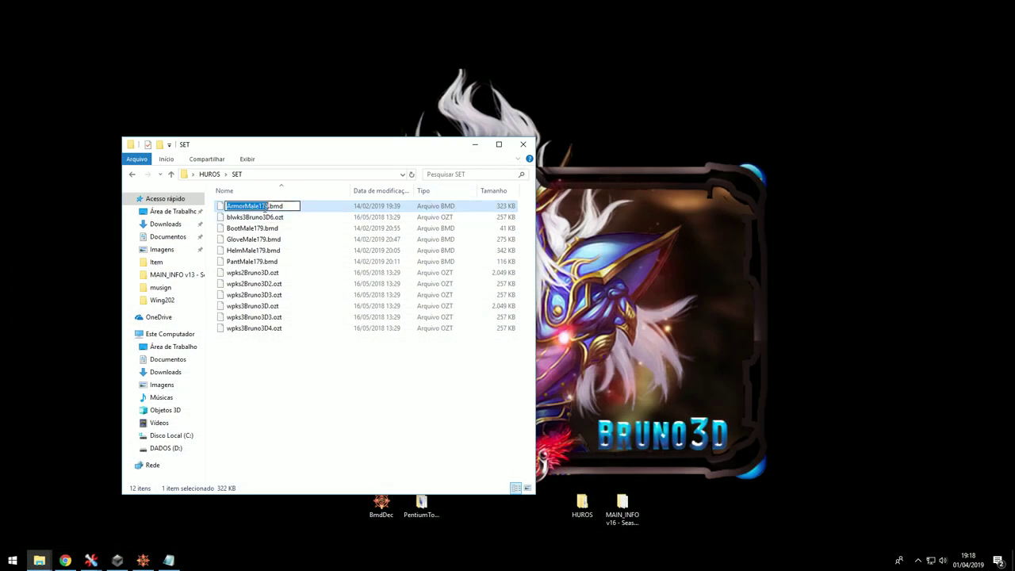
type("02")
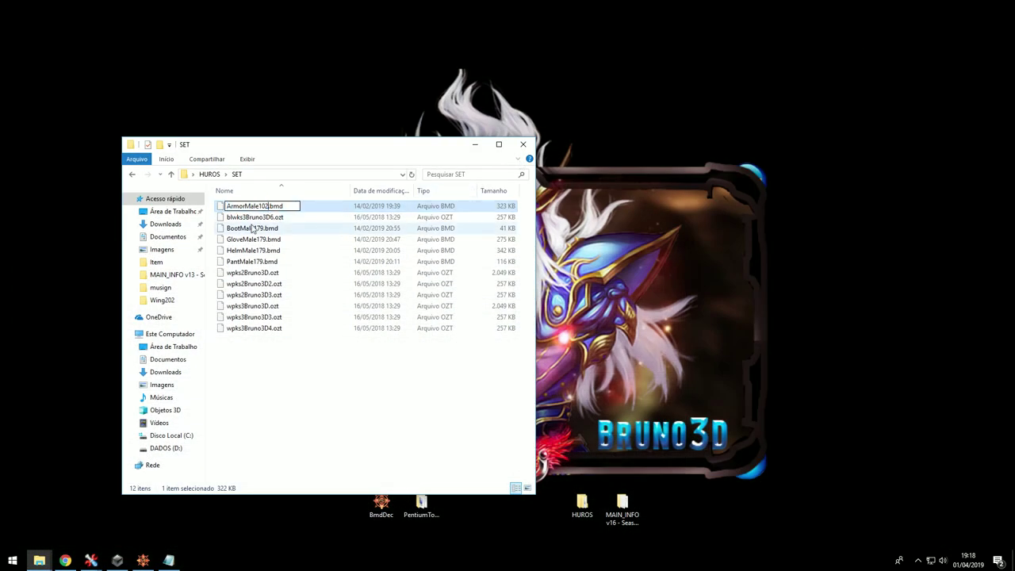
left_click(260, 228)
left_click(260, 228)
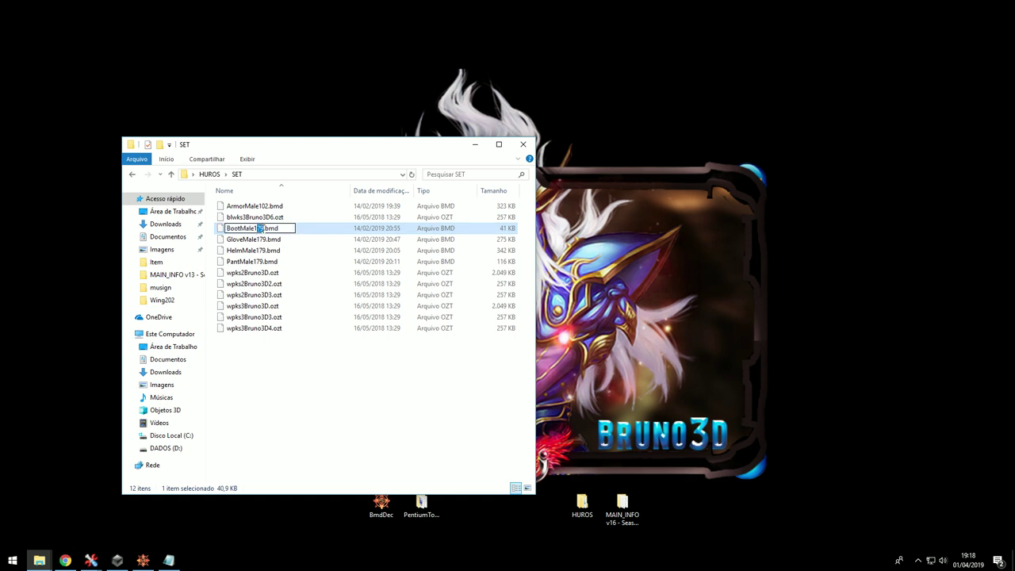
type("02")
left_click(260, 238)
left_click(260, 238)
left_click(261, 239)
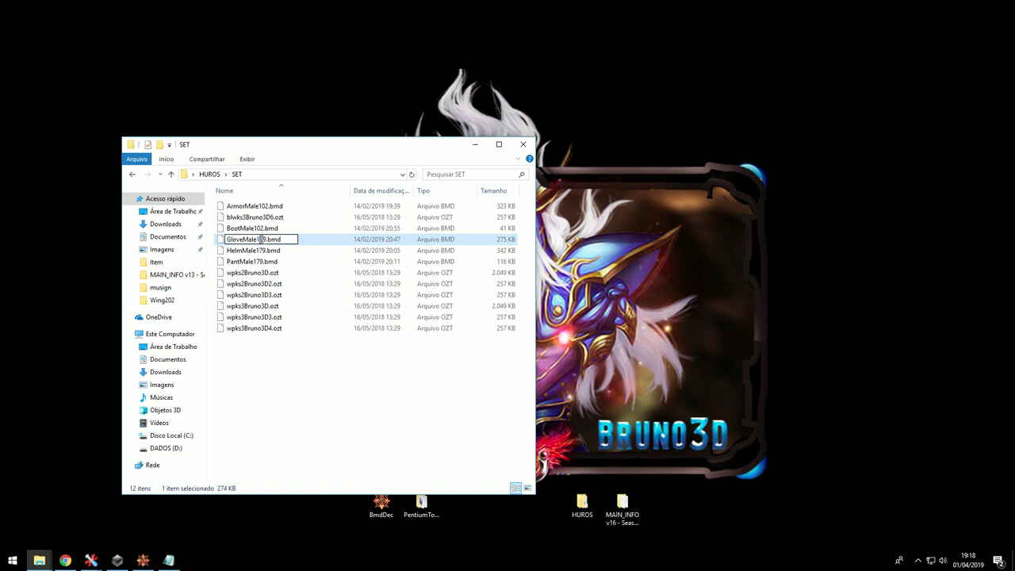
type("02")
- Rename the helm and pants models in the SET folder to HelmMale102.bmd and PantMale102.bmd
left_click(263, 251)
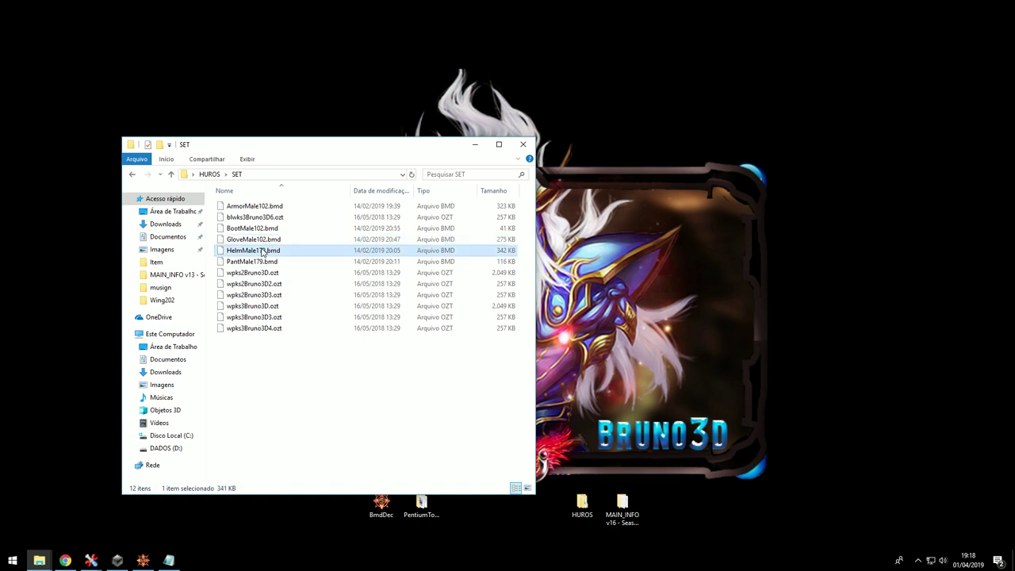
left_click(261, 250)
left_click_drag(261, 250, 266, 250)
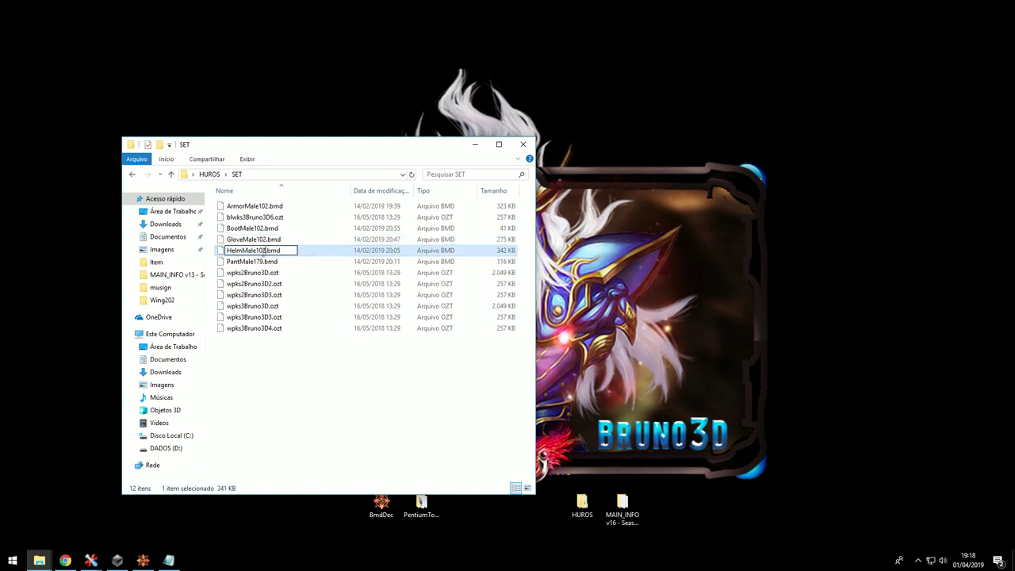
type("02")
left_click(261, 262)
left_click(258, 263)
left_click_drag(255, 262, 265, 263)
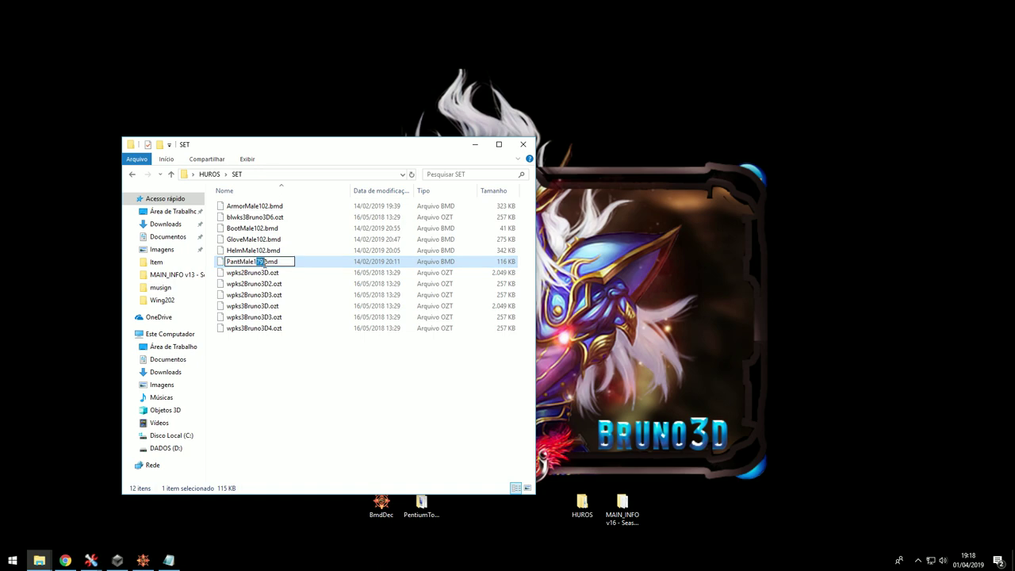
type("02")
left_click(315, 284)
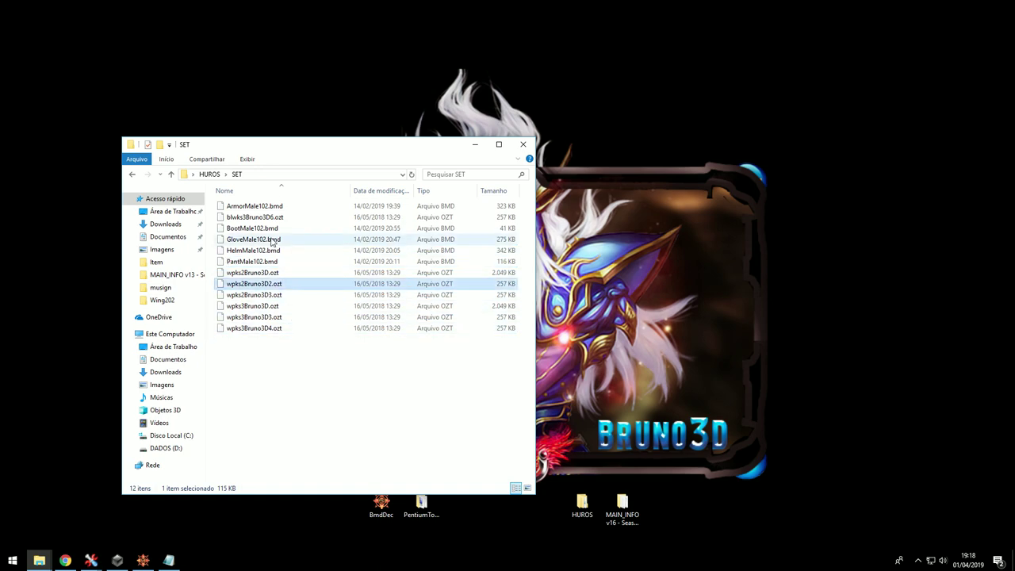
left_click(267, 208)
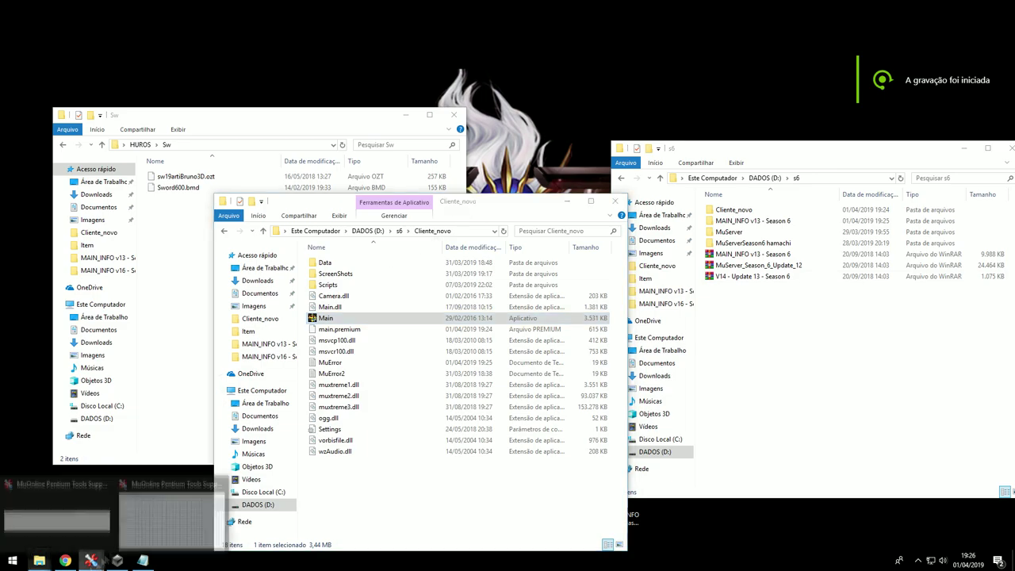
- Switch to the Item.bmd Editor holding Item_spn.bmd and show the Swords(0) group
left_click(80, 539)
left_click(370, 52)
left_click(369, 72)
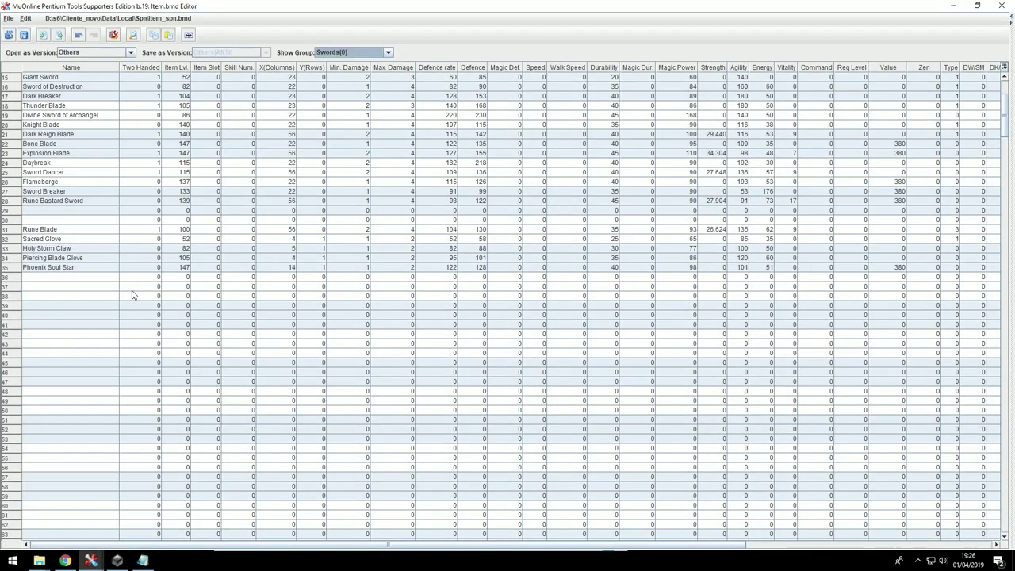
- Switch to the Item text file and delete the type 130 Phoenix Soul Star line from section 0
left_click(143, 561)
left_click_drag(892, 298, 892, 137)
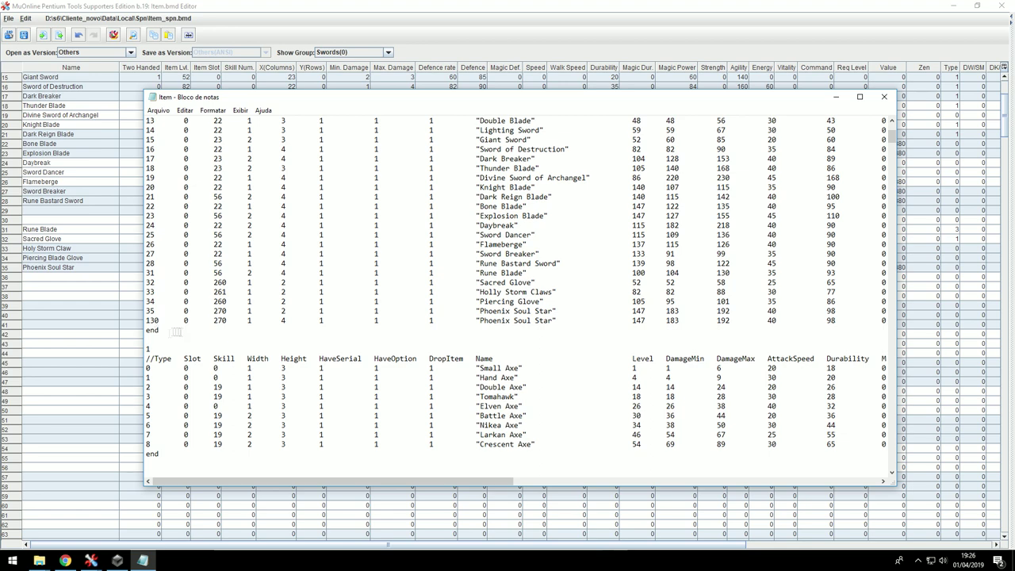
left_click_drag(147, 333, 147, 320)
key("BackSpace")
- Duplicate the Bone Blade line at the end of section 0 as type 102 and align it with the columns above
scroll(147, 325, "up", 5)
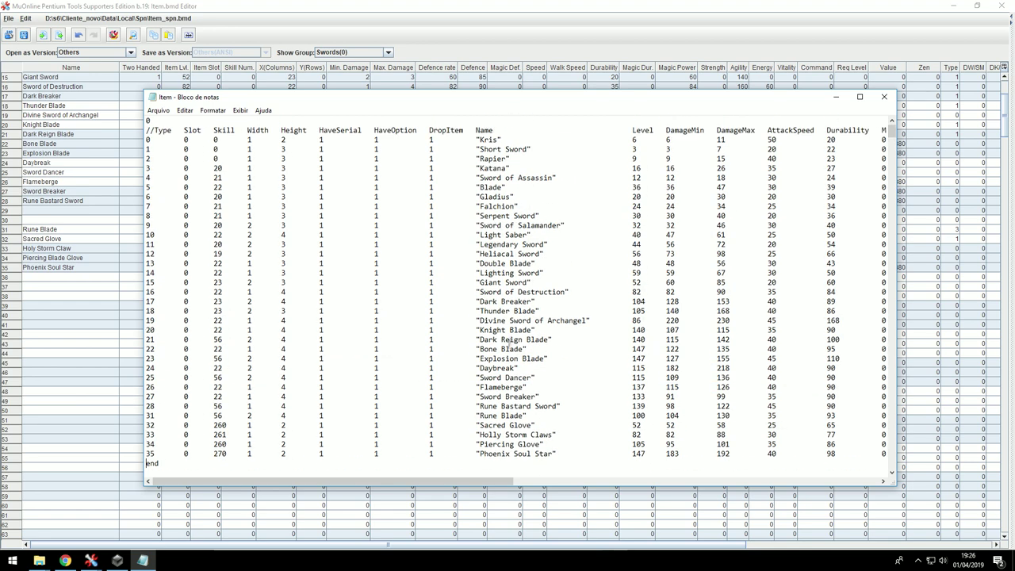
scroll(496, 358, "down", 2)
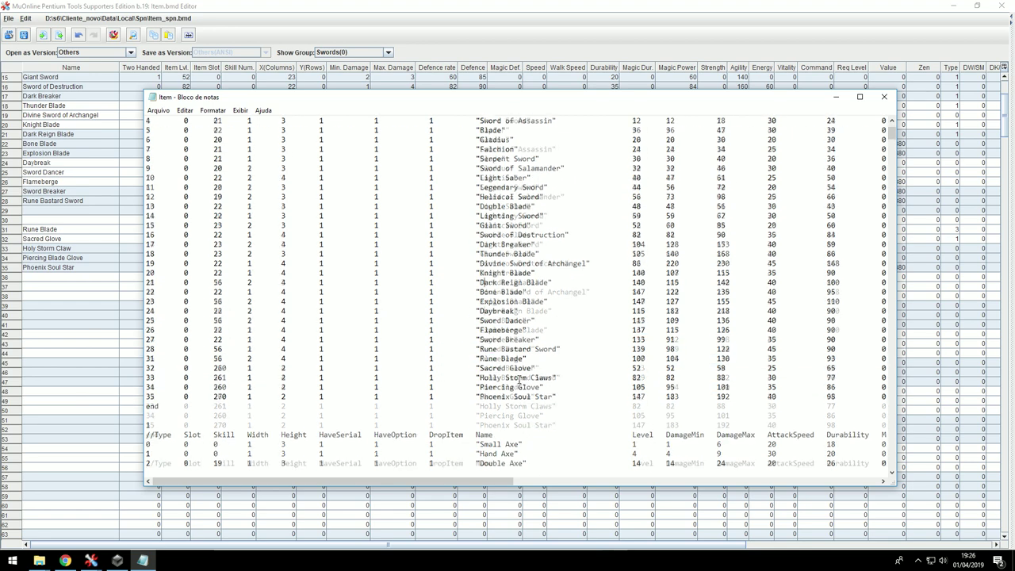
left_click_drag(489, 339, 533, 339)
left_click_drag(485, 292, 146, 292)
left_click(147, 405)
key("ctrl+v")
type("102")
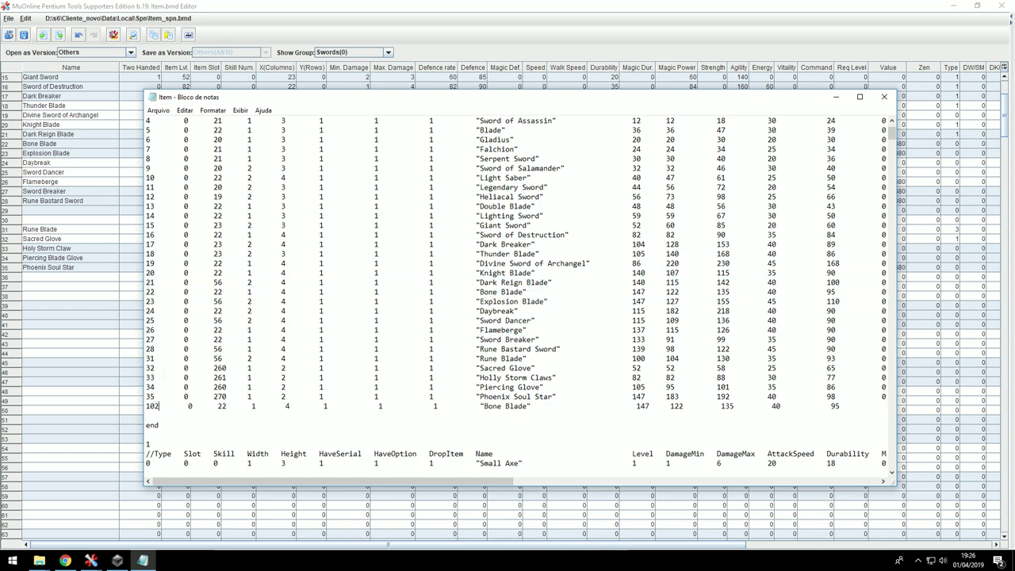
key("BackSpace")
left_click(208, 482)
left_click(148, 481)
left_click(184, 406)
key("BackSpace")
left_click(148, 482)
- Rename the item on the new type 102 line to "Horus Sword"
double_click(485, 406)
type("Horus")
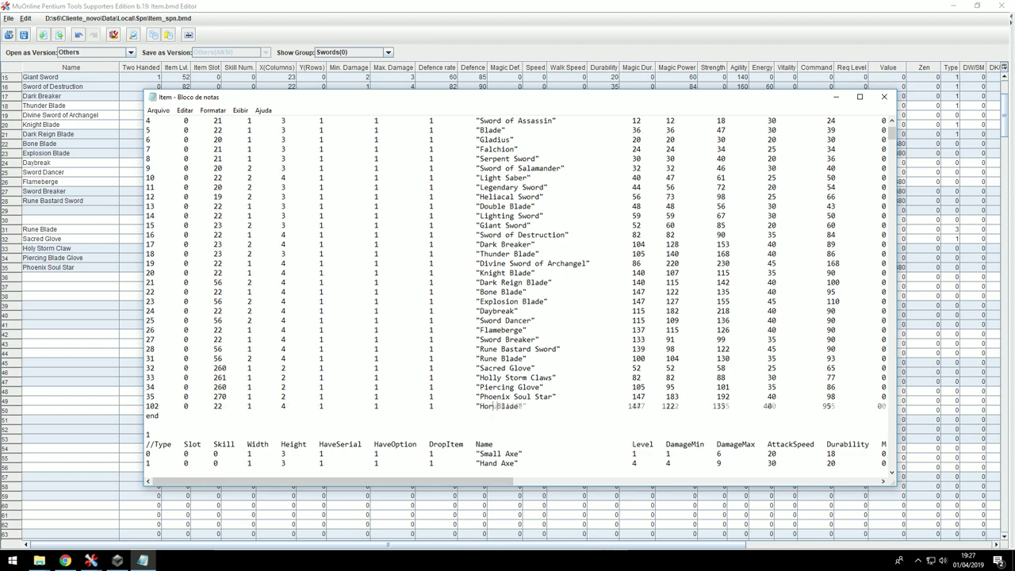
double_click(522, 264)
key("ctrl+c")
double_click(518, 406)
key("ctrl+v")
- Set the DW and FE class values of the Horus Sword line to 1 and save the Item text file
scroll(540, 396, "right", 3)
scroll(564, 412, "right", 10)
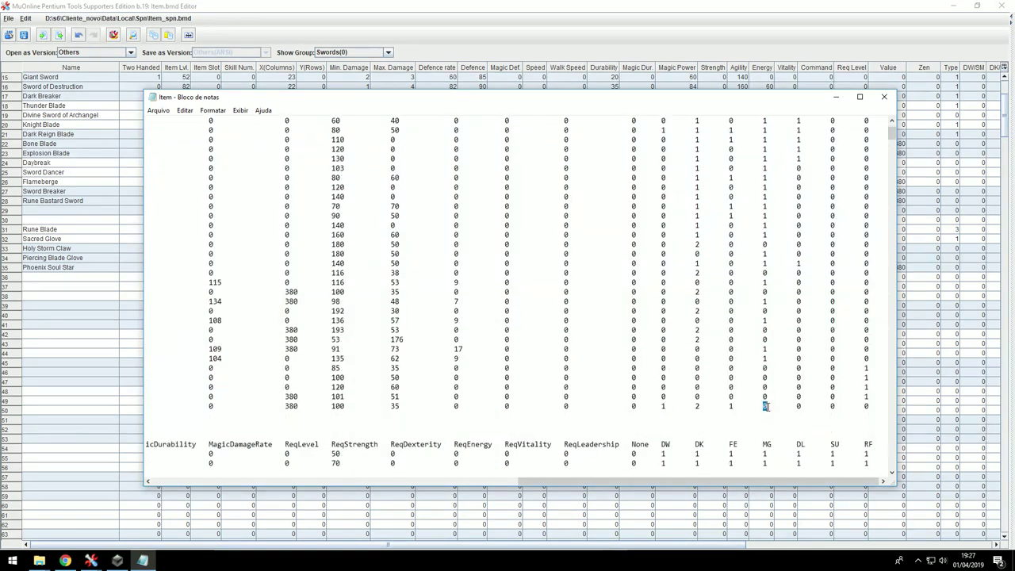
double_click(731, 406)
left_click_drag(737, 481, 357, 482)
left_click_drag(506, 406, 147, 406)
left_click(159, 110)
left_click(165, 146)
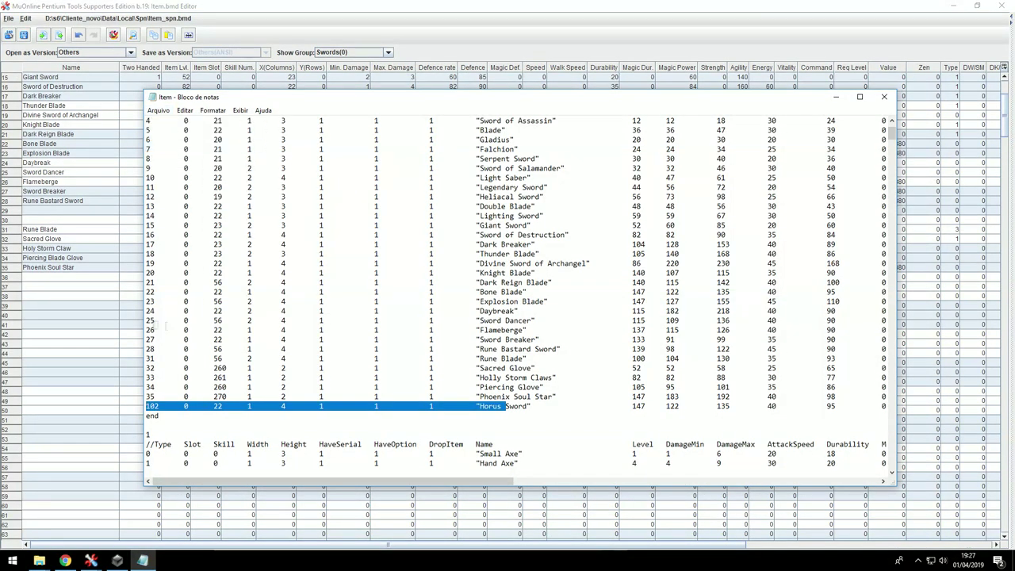
- Copy the Bone Blade row to index 102 of the Swords group in the Item.bmd Editor and name it Horus Sword
left_click(42, 230)
scroll(42, 230, "up", 4)
left_click_drag(48, 258, 1009, 257)
left_click(47, 544)
scroll(57, 460, "down", 10)
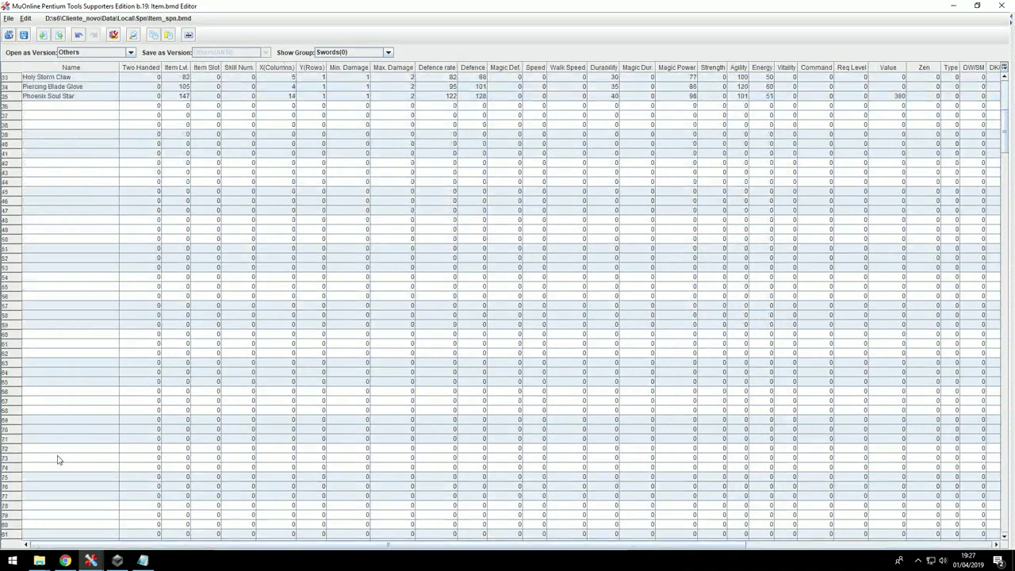
scroll(57, 460, "down", 9)
double_click(40, 477)
type("Horus Blade")
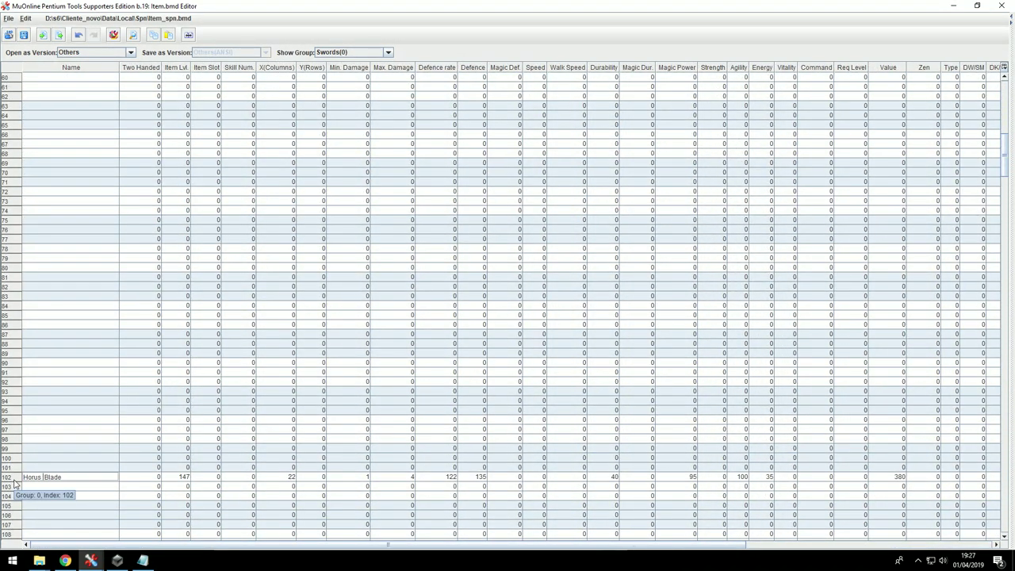
left_click(179, 477)
- Save the edited item data over two of the language-specific item files in the client's Data\Local folder
left_click(23, 35)
double_click(399, 257)
left_click(415, 269)
left_click(572, 361)
left_click(24, 35)
left_click(569, 215)
double_click(400, 246)
left_click(417, 269)
left_click(572, 361)
- Save the edited item data over Item_eng.bmd in the client's Data\Local\Eng folder
left_click(24, 35)
left_click(569, 214)
double_click(399, 235)
left_click(418, 269)
left_click(573, 361)
- Bring up the s6 and HUROS\Sw folder windows and rename Sword600.bmd to Sword102.bmd
left_click(39, 560)
left_click(190, 512)
left_click(40, 560)
left_click(40, 511)
left_click(176, 188)
left_click(177, 189)
left_click(177, 189)
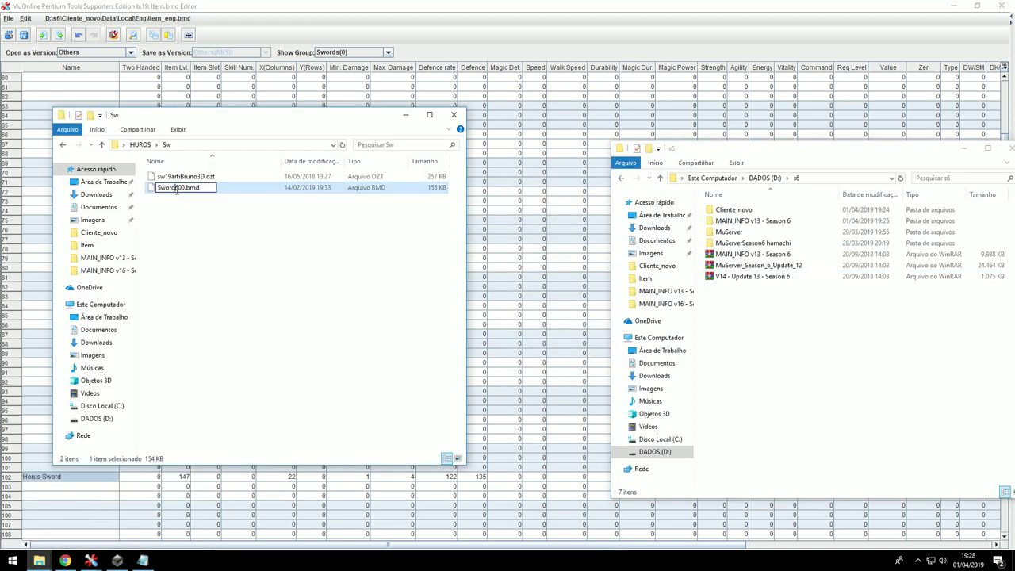
left_click(230, 234)
- Arrange the folder windows side by side and open the Data\Item folder of Cliente_novo
left_click_drag(782, 149, 645, 155)
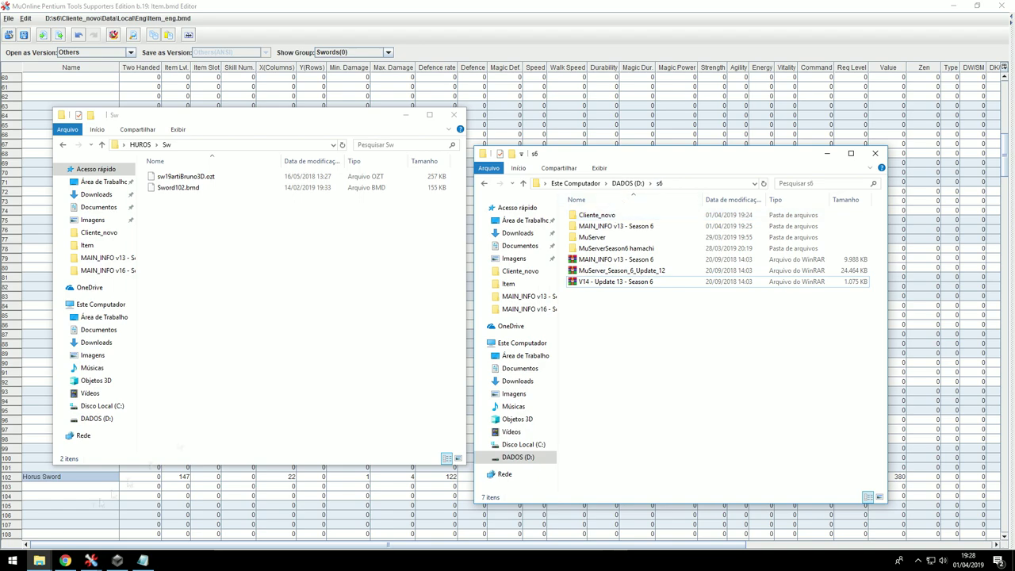
left_click(39, 560)
left_click(115, 511)
left_click_drag(317, 200, 464, 151)
left_click(490, 216)
double_click(489, 218)
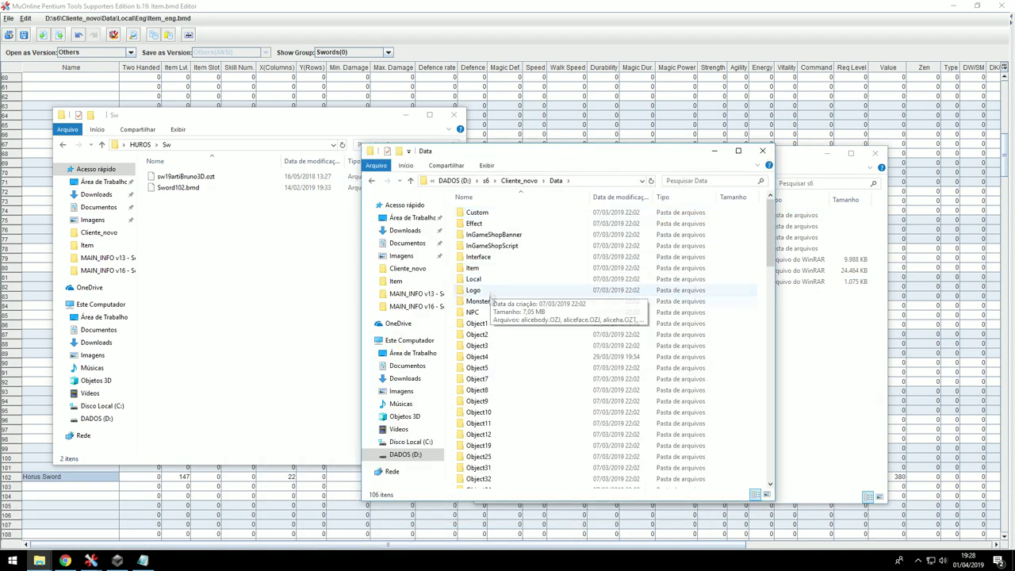
double_click(497, 270)
- Copy both files from the Sw folder into the client's Data\Item folder
left_click(277, 261)
key("ctrl+a")
key("ctrl+c")
left_click(711, 312)
key("ctrl+v")
- Open CustomItem from MAIN_INFO v13 - Season 6 and add a line with index 102, color 54 40 35 and model "Sword102"
left_click(810, 307)
double_click(620, 229)
double_click(603, 307)
key("Return")
key("ctrl+v")
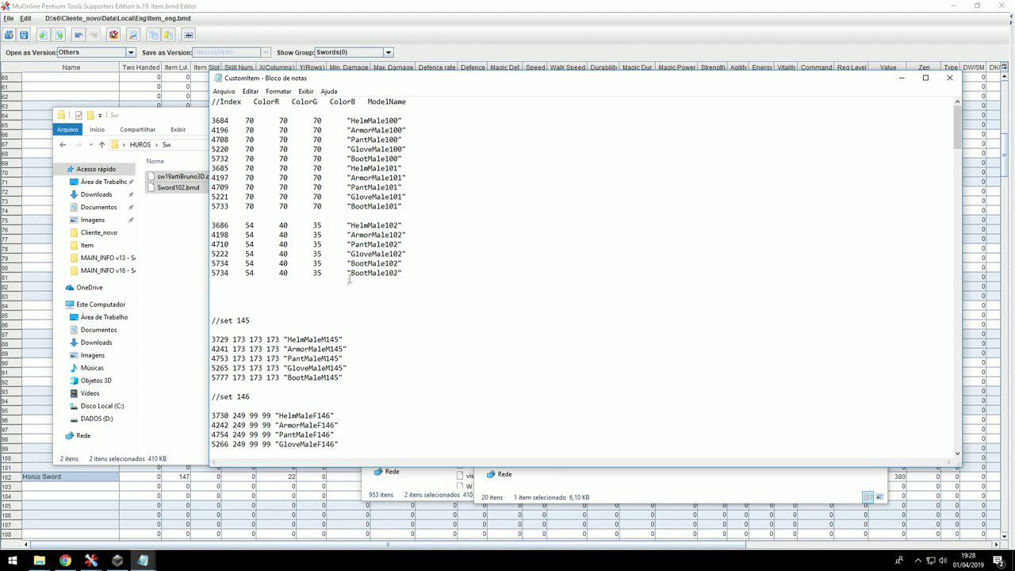
left_click(170, 188)
left_click(512, 93)
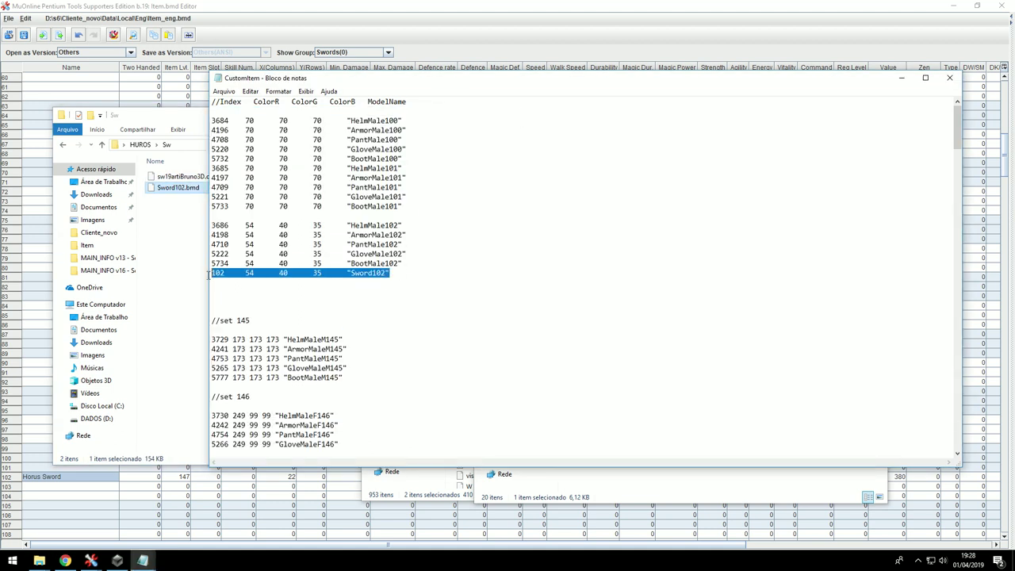
- Save the CustomItem file and close it
left_click(225, 91)
left_click(242, 139)
left_click(701, 83)
left_click(224, 91)
left_click(240, 127)
left_click(950, 77)
- Regenerate main.premium and copy it from the Premium folder into Cliente_novo, replacing the existing file
double_click(620, 382)
double_click(591, 214)
mouse_move(39, 560)
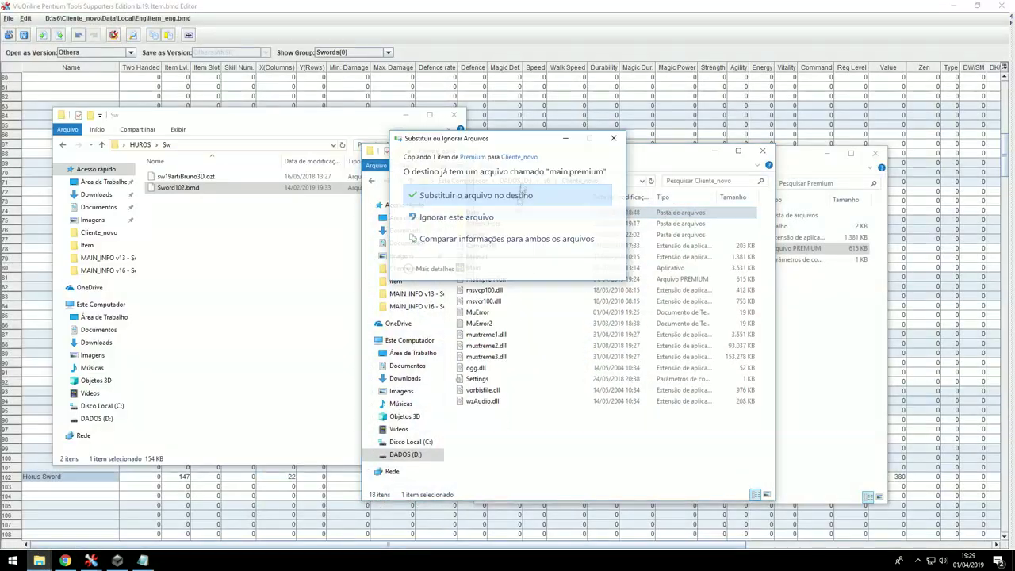
left_click(487, 195)
- Launch the Main client and reload the item data in the MuEMU game server window
double_click(476, 268)
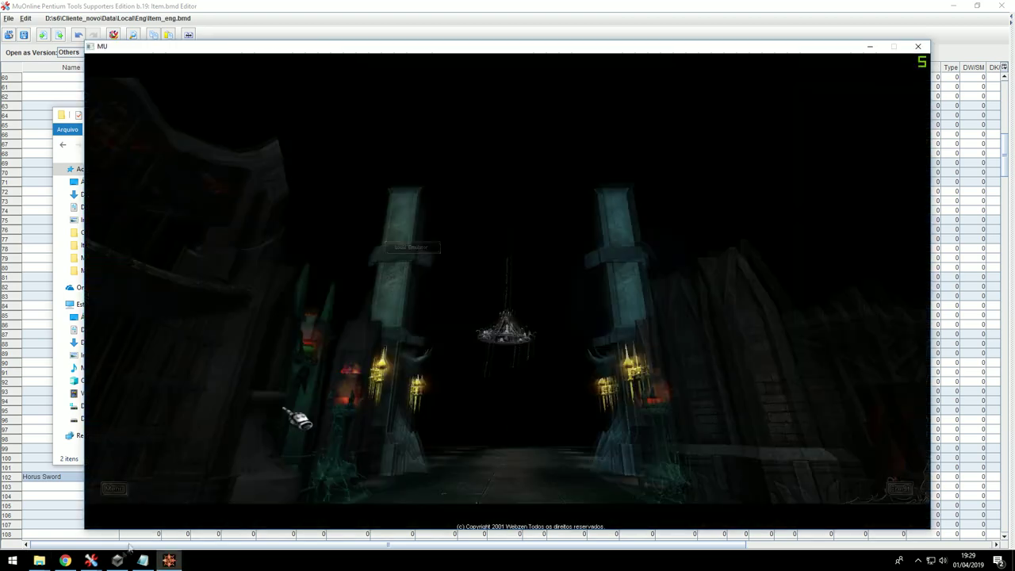
left_click(117, 561)
double_click(464, 286)
left_click(89, 77)
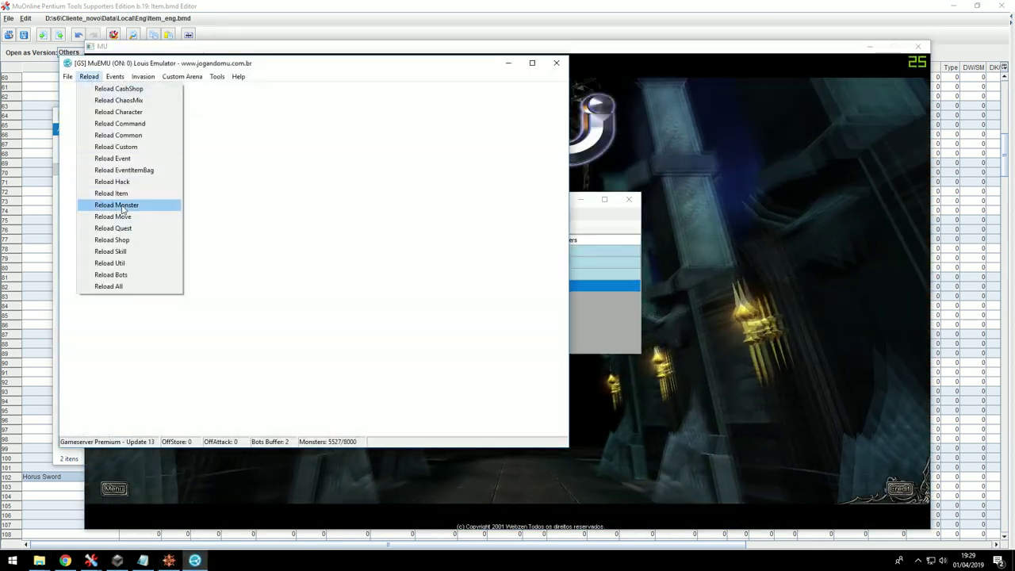
left_click(111, 193)
left_click(118, 561)
- Return to the MU client, choose the server, log in and enter the game with the existing character
left_click(169, 560)
left_click(413, 246)
left_click(508, 247)
key("Return")
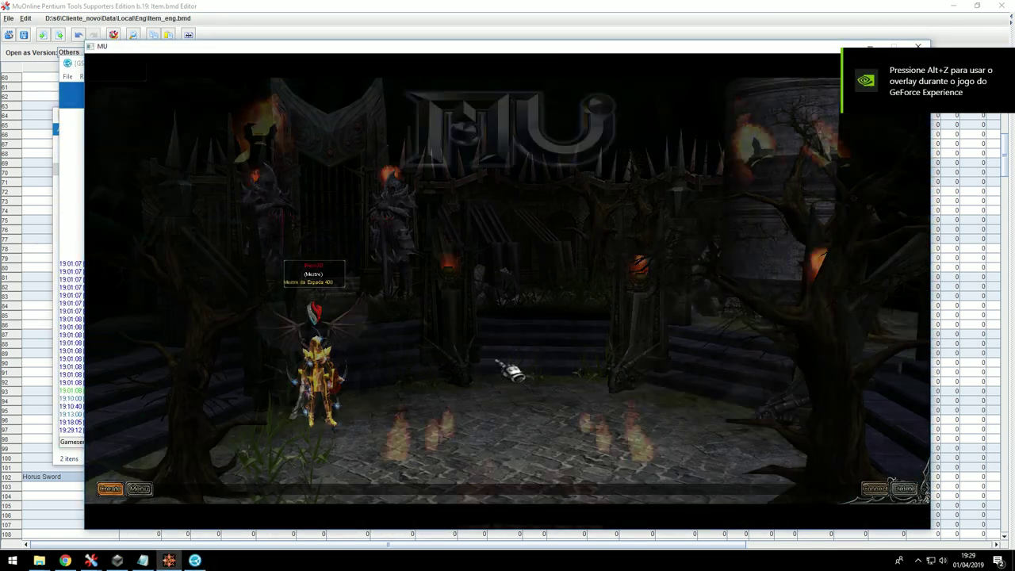
double_click(317, 384)
- Open the inventory, create the Horus Sword with the command /make 0 102 and pick it up
key("v")
left_click(376, 388)
key("Return")
type("/make 0 102")
key("Return")
left_click(534, 299)
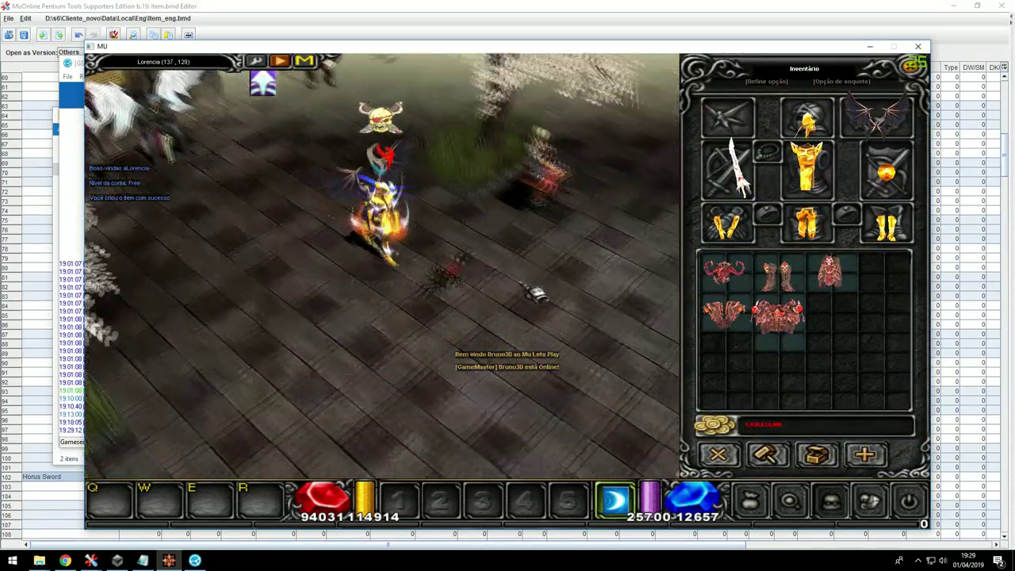
left_click(871, 304)
left_click(455, 277)
key("Return")
type("/make 0 102 15 63 63 6")
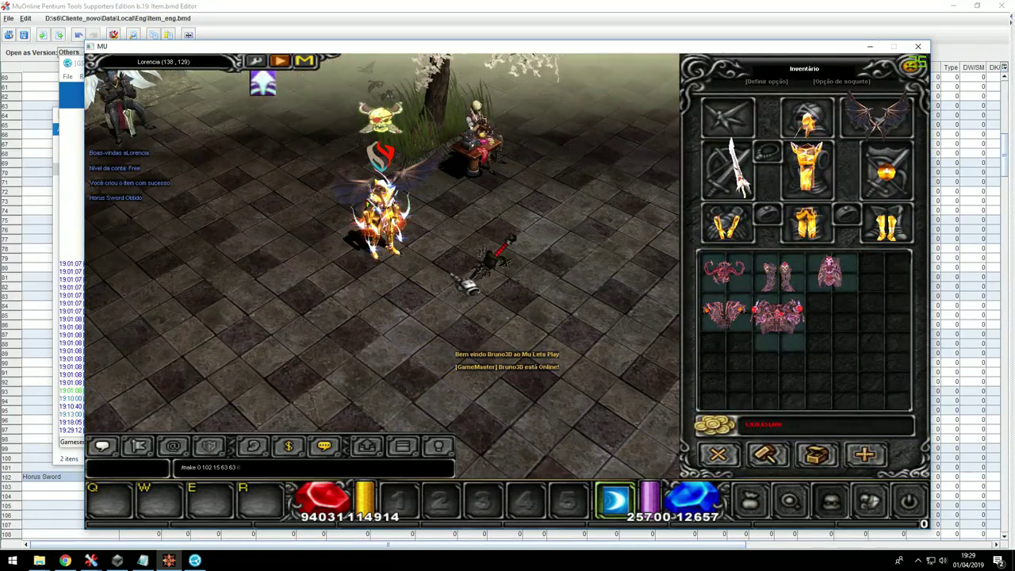
key("Return")
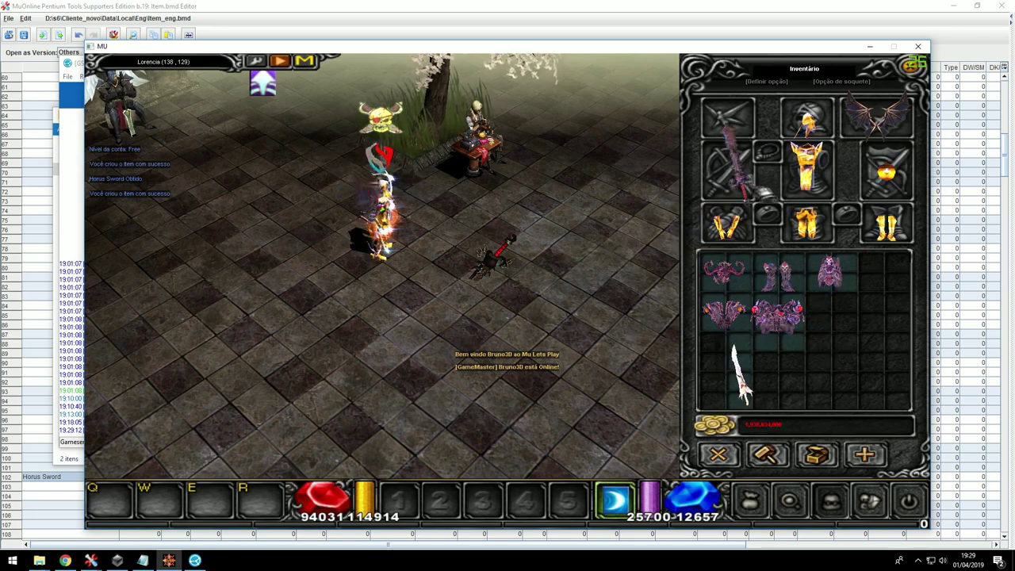
left_click(644, 250)
left_click(519, 373)
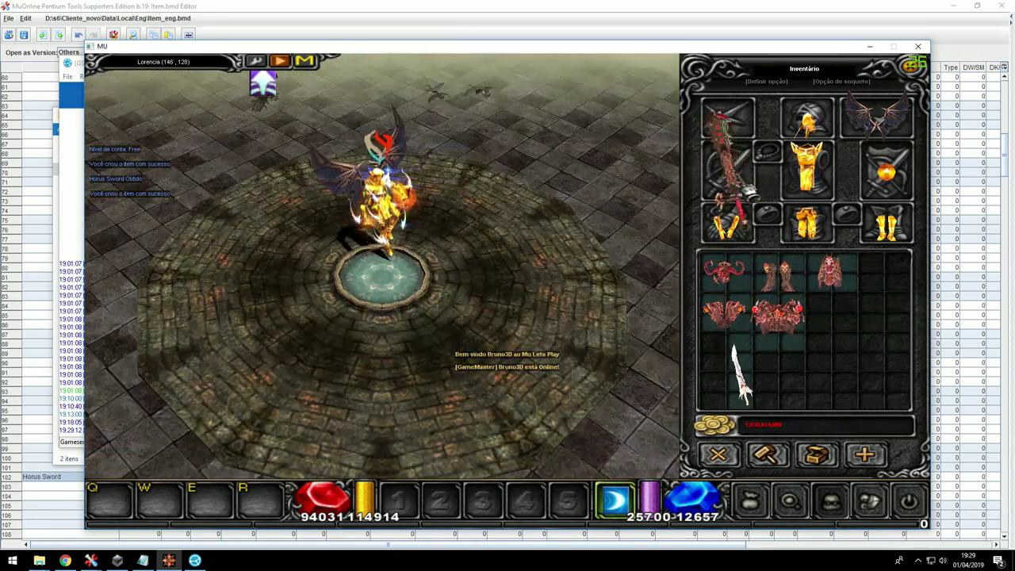
- Place the Horus Sword, use the white sword in the inventory, and close the inventory to view the character
left_click(827, 333)
right_click(742, 383)
key("v")
left_click(483, 359)
- Close the MU client and minimize the game server window
left_click(918, 47)
left_click(541, 198)
left_click(508, 65)
- Go back to the HUROS folder, open its Scepter folder and select the second file
left_click(141, 145)
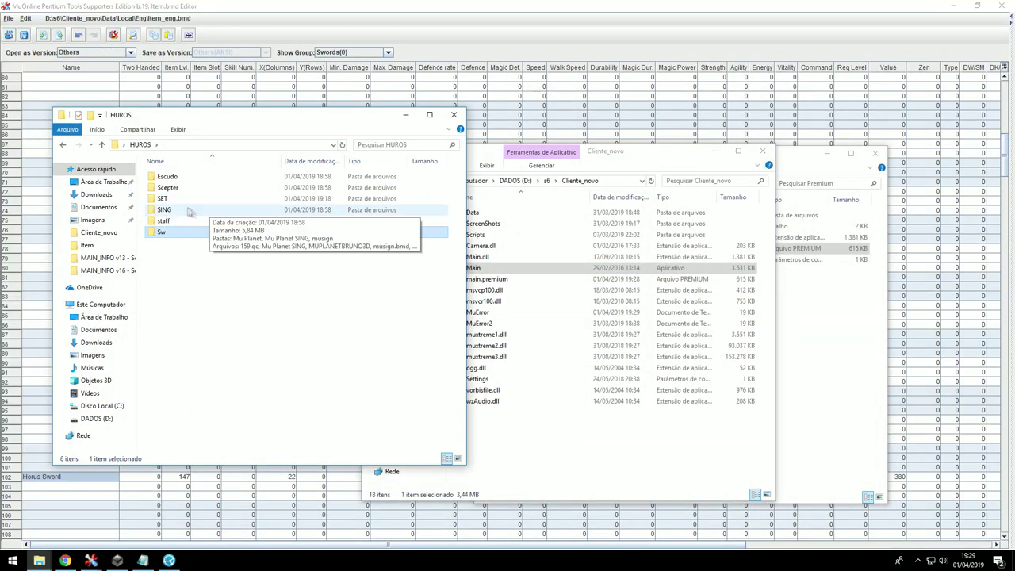
left_click(176, 215)
double_click(167, 187)
left_click(177, 188)
- Switch to the Item.bmd Editor and show the start of the Maces(2) group
left_click(374, 52)
left_click(333, 88)
scroll(184, 258, "up", 1)
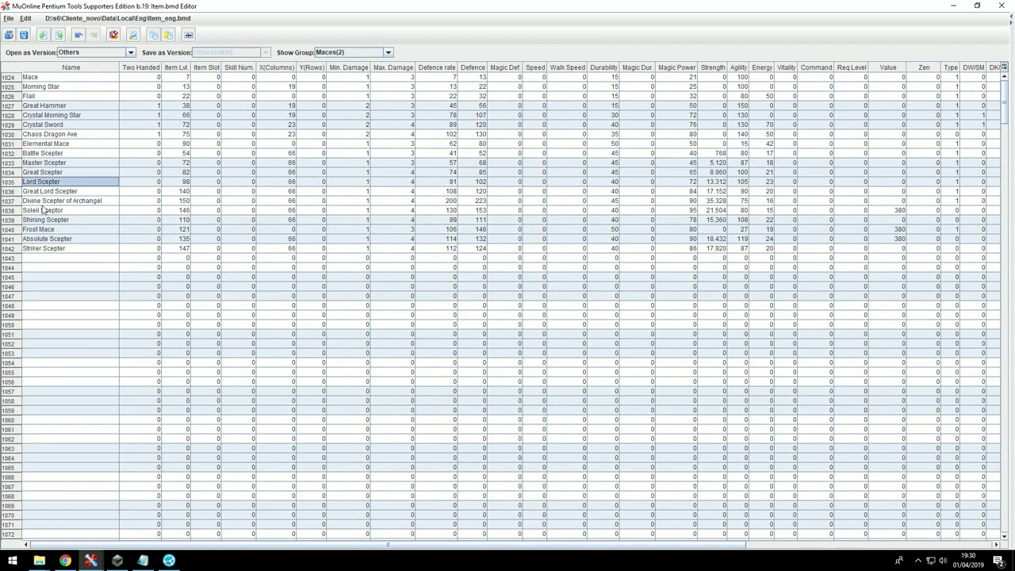
- Copy the full Striker Scepter row and calculate the row number for the new mace in the Calculator
left_click_drag(47, 249, 1006, 251)
left_click(37, 546)
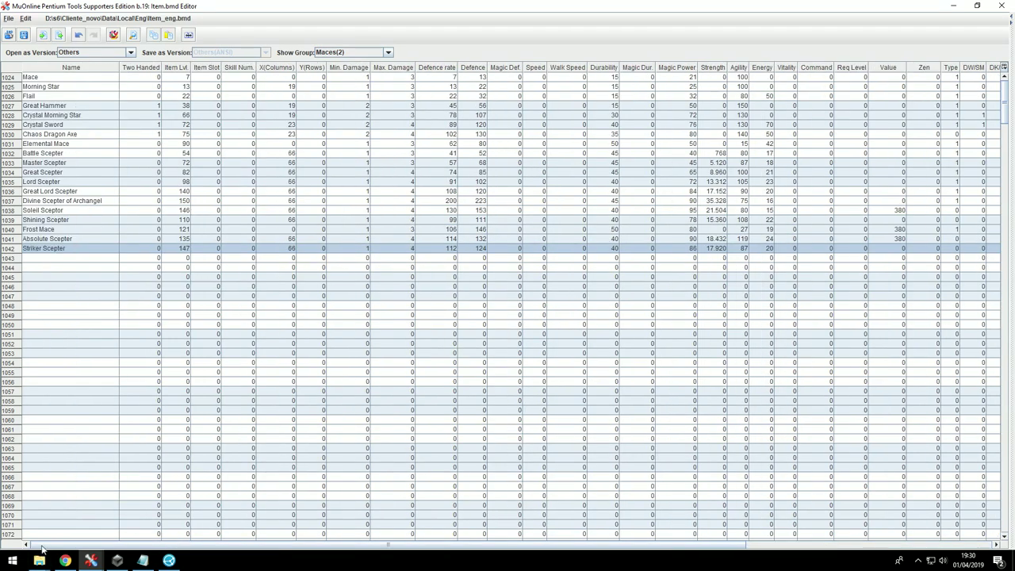
key("super")
type("calc")
key("Return")
type("541")
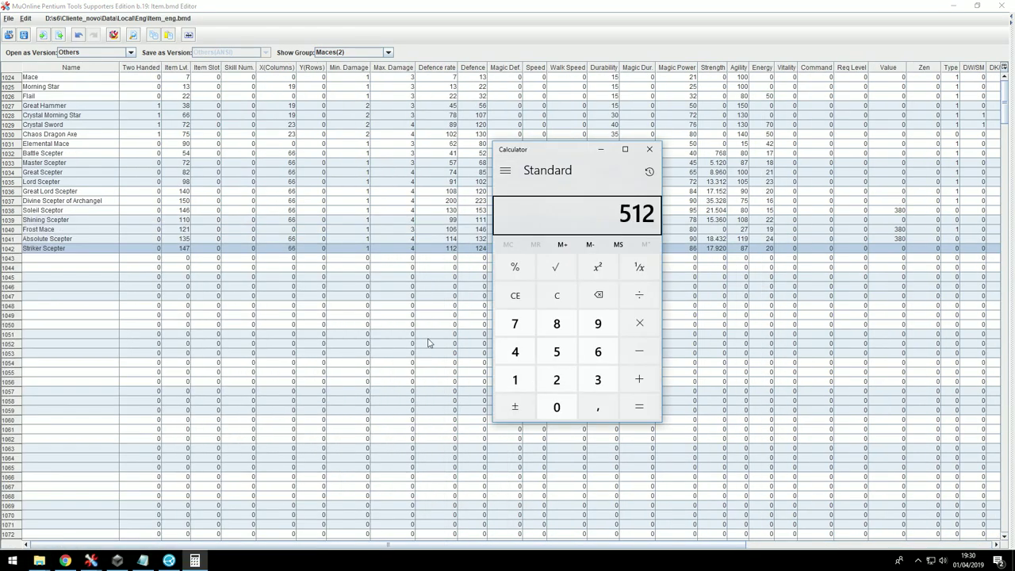
- Paste the copied data into row 1126, name the item Horus Mace, and set its Strength to 12
left_click(63, 460)
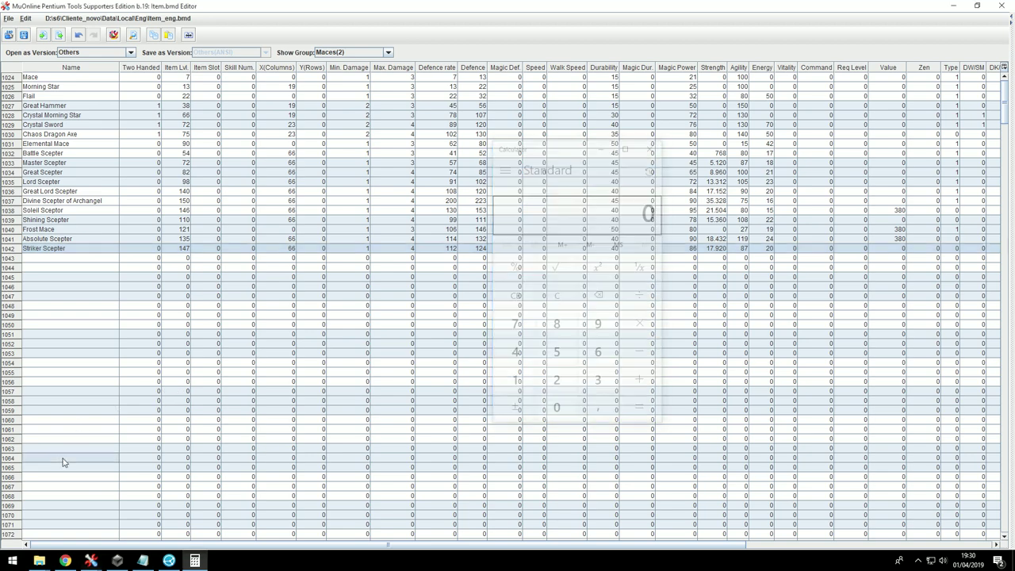
scroll(48, 476, "down", 20)
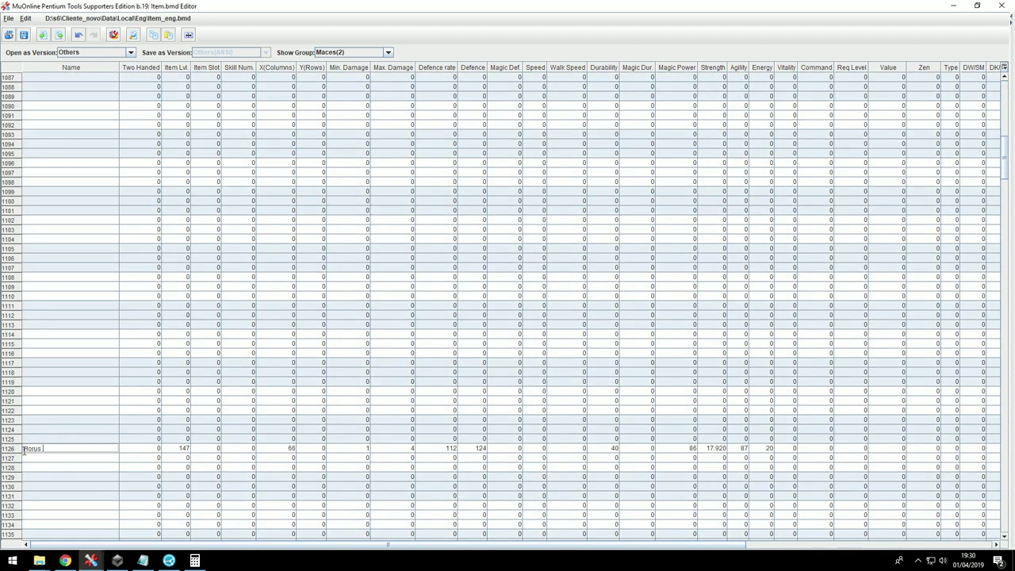
left_click_drag(298, 545, 746, 545)
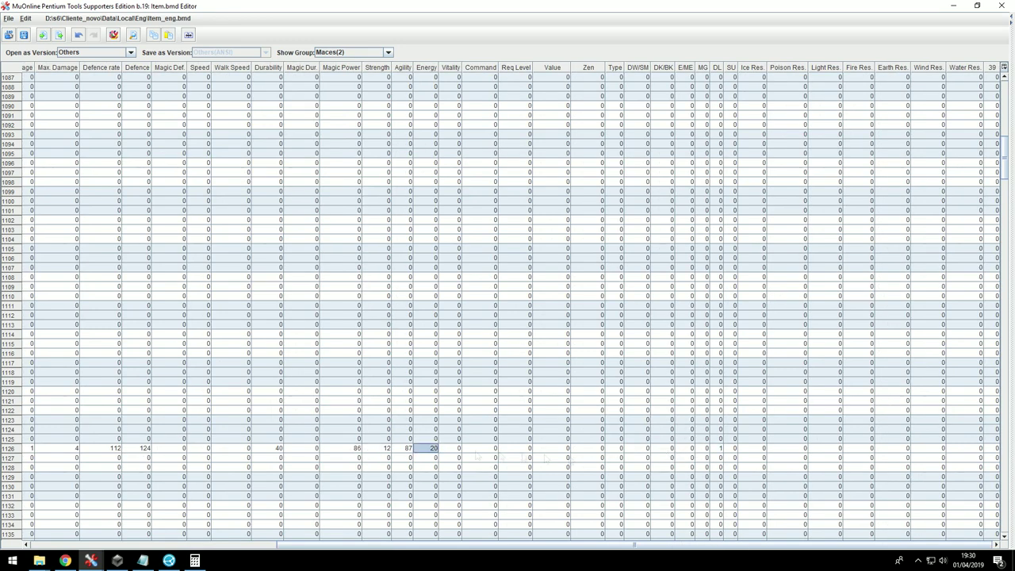
- Compare the class columns of the existing maces and set DW/SM to 1 for the Horus Mace in row 1126
scroll(648, 452, "up", 11)
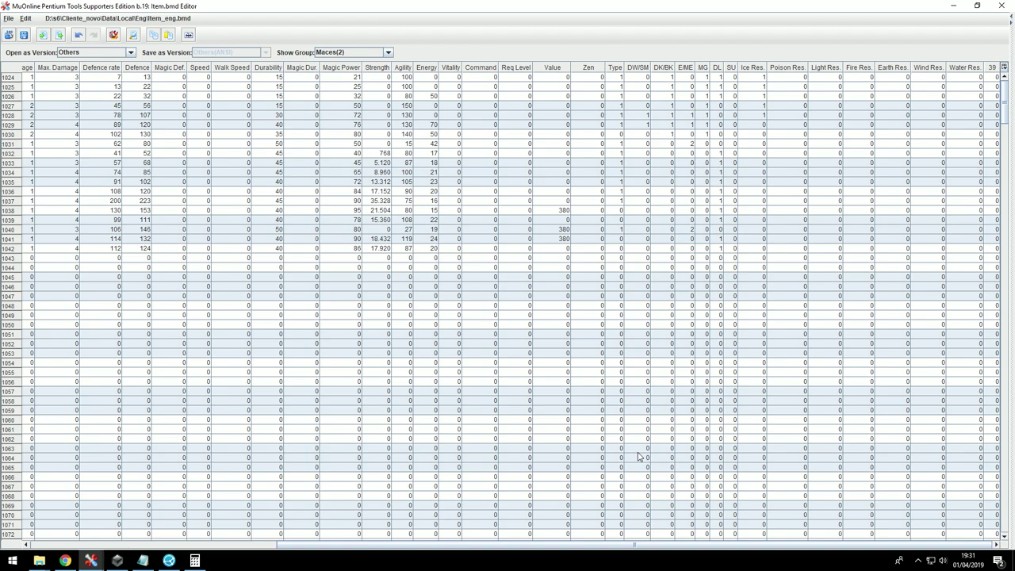
scroll(639, 457, "down", 8)
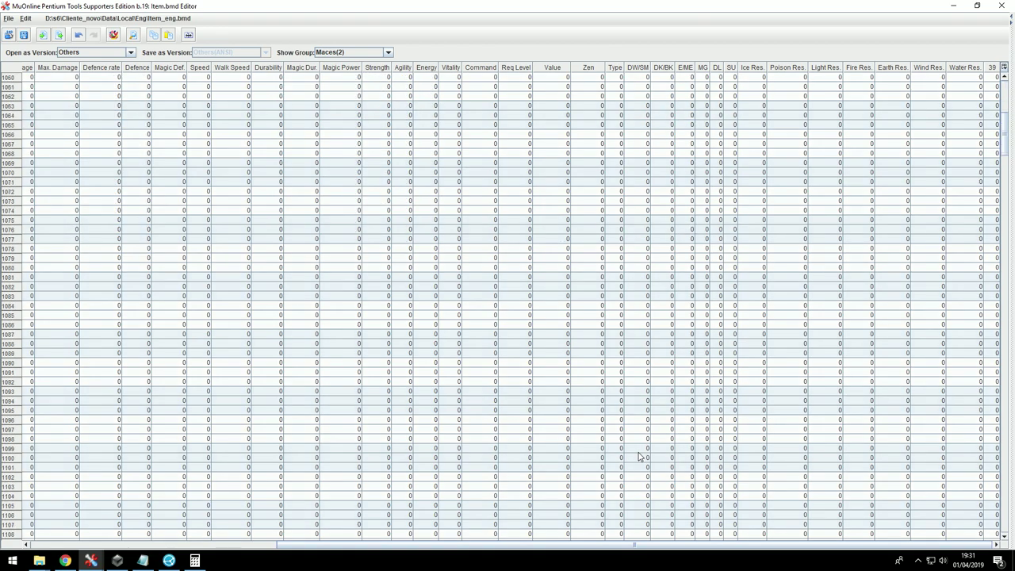
left_click_drag(338, 545, 89, 546)
scroll(75, 431, "up", 10)
scroll(81, 442, "down", 16)
left_click_drag(165, 546, 717, 482)
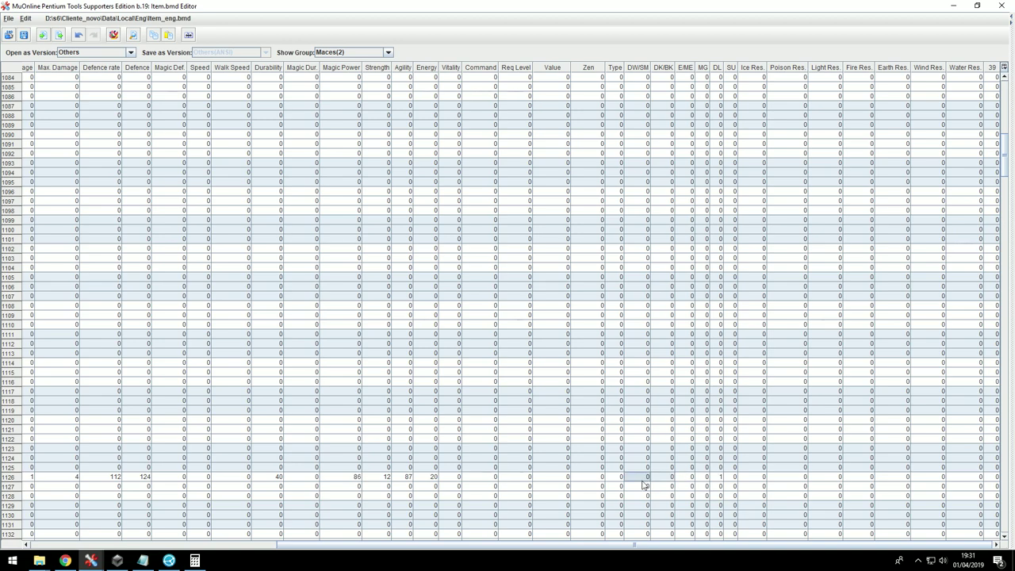
- Save the item table over the client's Item files in the language folders, finishing with Item_por.bmd
left_click(23, 35)
left_click(416, 269)
left_click(573, 361)
left_click(23, 35)
left_click(569, 215)
double_click(400, 258)
double_click(415, 271)
left_click(23, 35)
left_click(568, 214)
double_click(400, 246)
double_click(414, 269)
- In the server's Item text file, duplicate the Striker Scepter line in section 2 as index 102 named Horus Mace
left_click(143, 561)
scroll(382, 388, "up", 2)
scroll(382, 388, "down", 13)
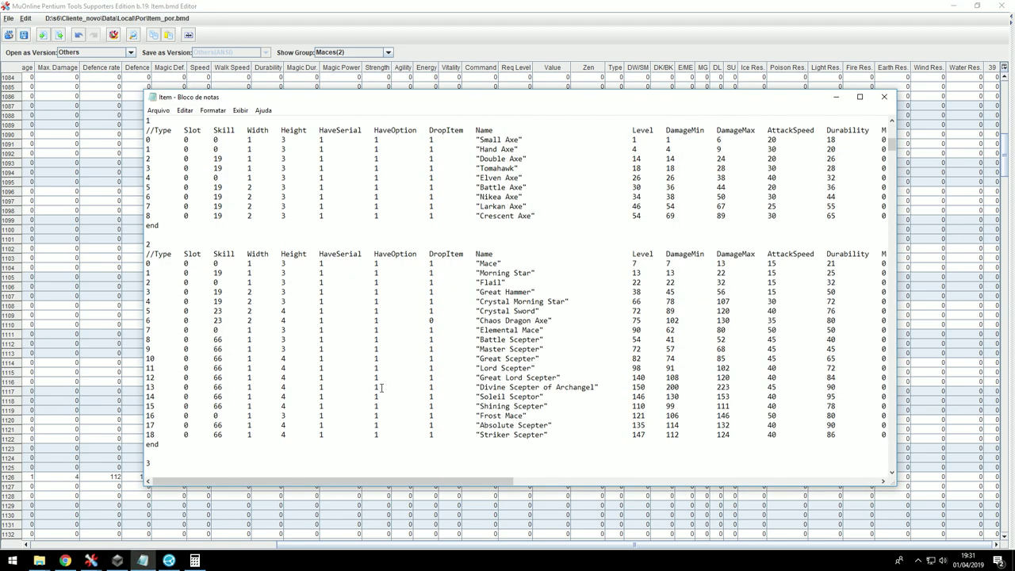
left_click_drag(146, 444, 145, 436)
key("ctrl+c")
key("ctrl+v")
key("ctrl+v")
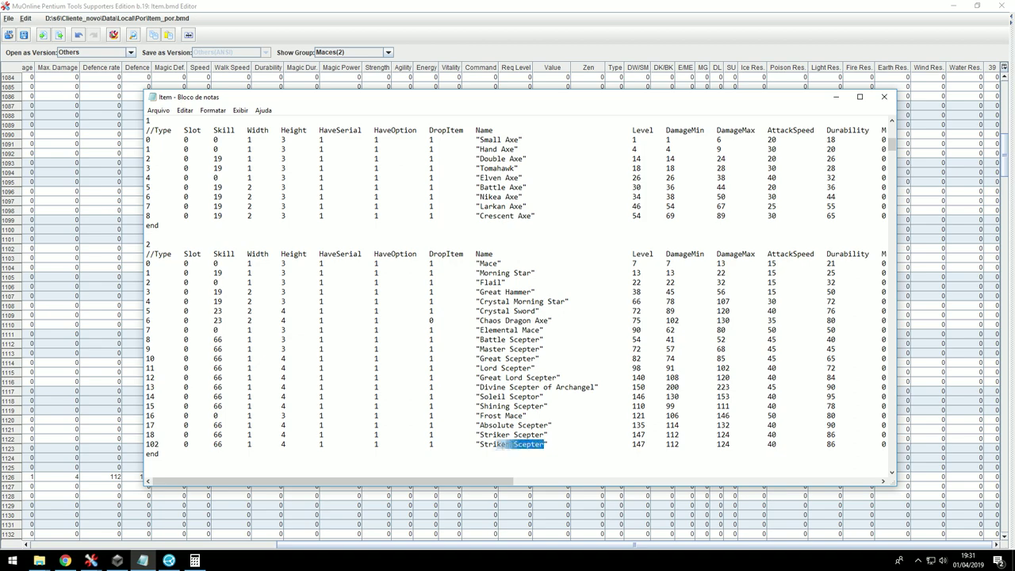
- Set the new mace line's DK value to 3 and MG value to 1, and minimize the Item text file
left_click_drag(488, 480, 849, 480)
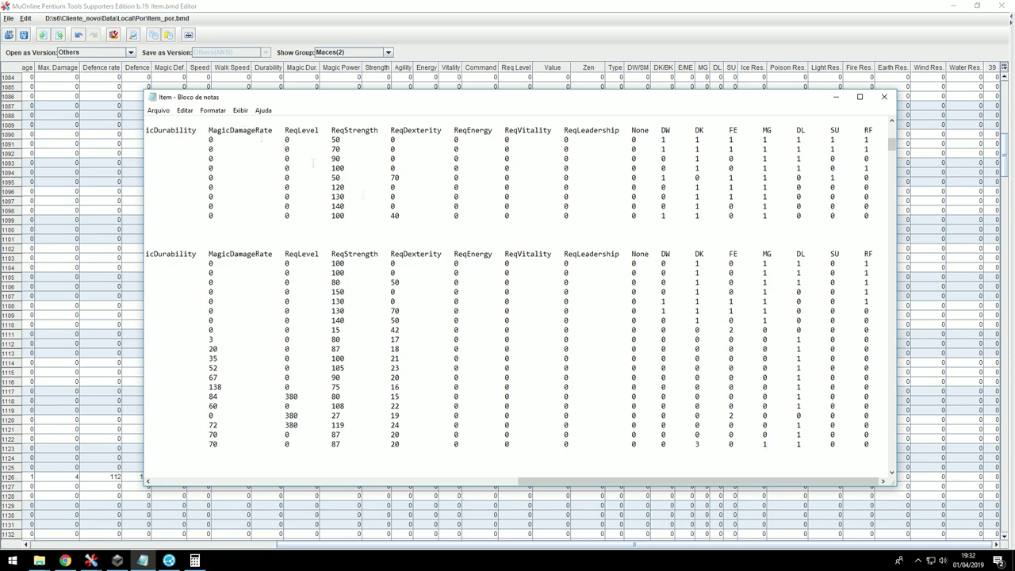
left_click_drag(591, 481, 210, 480)
left_click(836, 96)
- Show the GameServer window from ServerStartUp, reload the Item data, and hide both server windows again
left_click(118, 560)
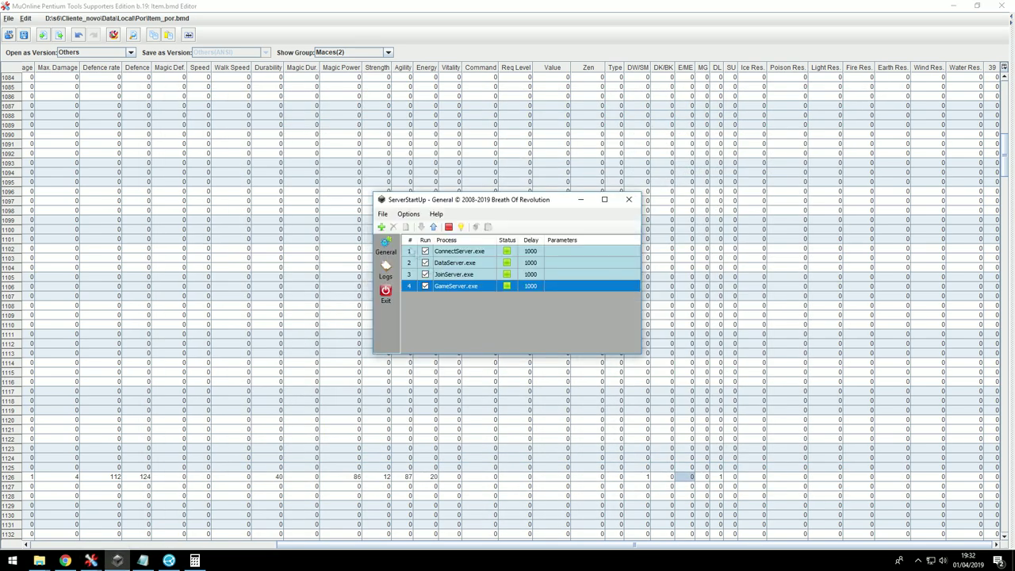
double_click(462, 287)
left_click(90, 76)
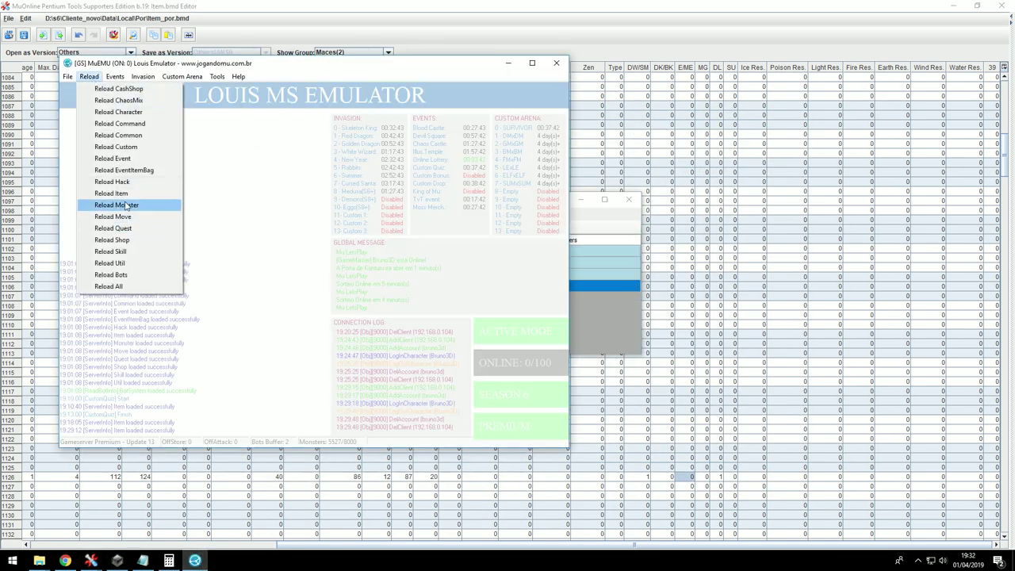
left_click(125, 195)
double_click(468, 287)
left_click(117, 561)
- In the Scepter folder, rename the mace model to mace102.bmd and copy both files
left_click(39, 561)
left_click(187, 515)
left_click(178, 189)
key("F2")
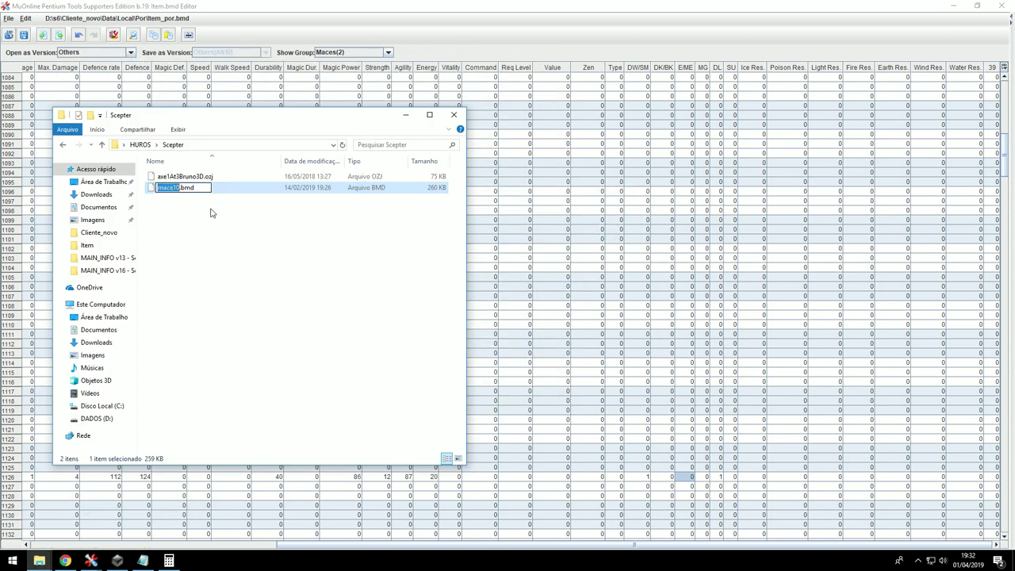
key("ctrl+a")
key("ctrl+c")
- Paste the scepter files into the client's Data\Item folder and return to the Cliente_novo folder
left_click(39, 561)
left_click(62, 515)
double_click(481, 214)
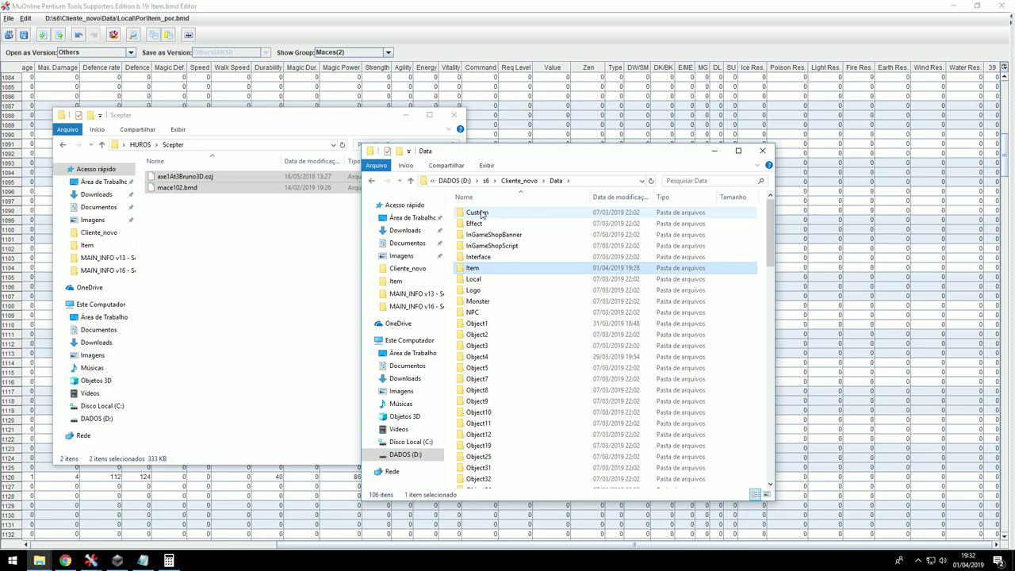
double_click(478, 268)
key("ctrl+v")
left_click(522, 182)
- Look up the Horus Mace's row number in the Item.bmd Editor and open CustomItem from the MAIN_INFO v13 folder
left_click(168, 561)
left_click(91, 561)
left_click(120, 545)
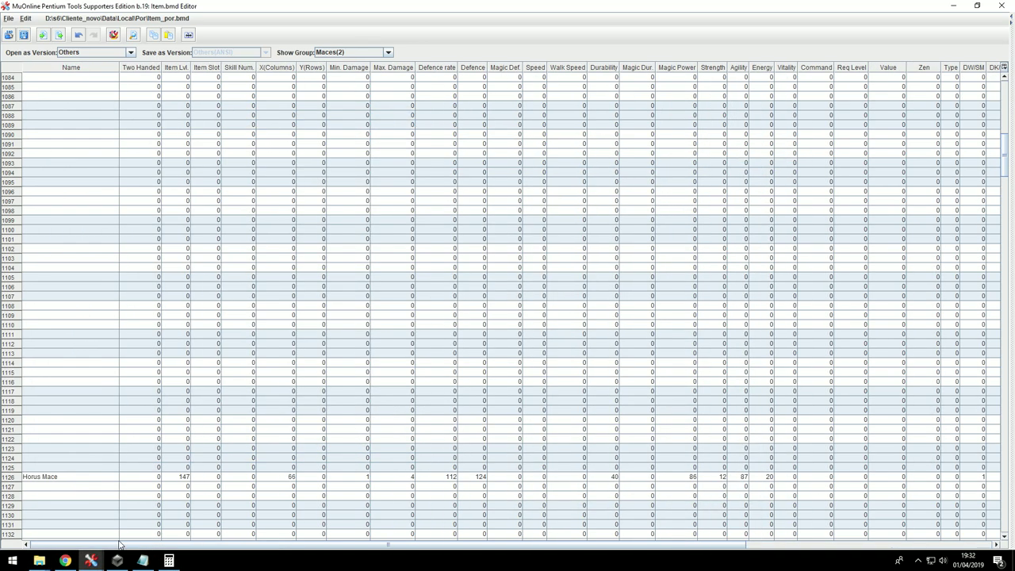
left_click(144, 561)
left_click(39, 560)
left_click(180, 516)
left_click(517, 182)
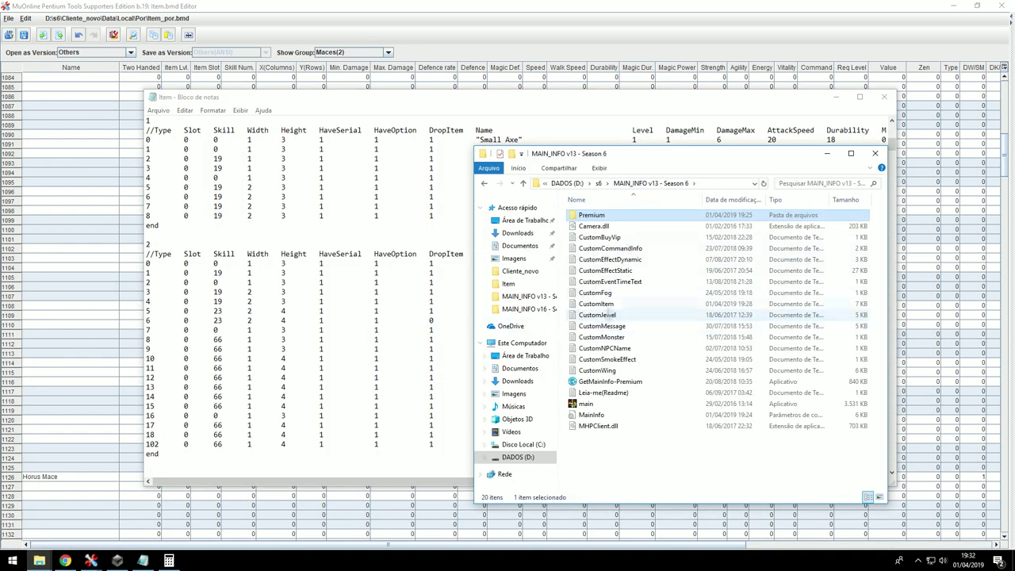
double_click(601, 308)
- Add a "Mace102" entry below Sword102 with color 54 40 35 and the Horus Mace's row number as index, and close CustomItem
left_click_drag(409, 84, 433, 83)
key("ctrl+c")
key("End")
key("Return")
key("ctrl+v")
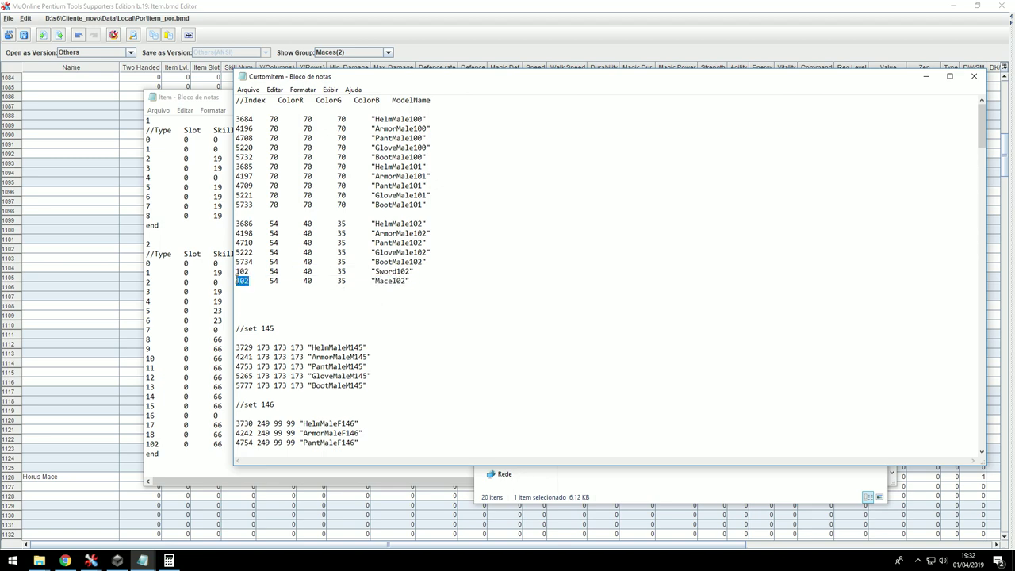
left_click(976, 79)
- Run GetMainInfo-Premium and copy the generated main.premium from the Premium folder into Cliente_novo, replacing the existing file
double_click(601, 385)
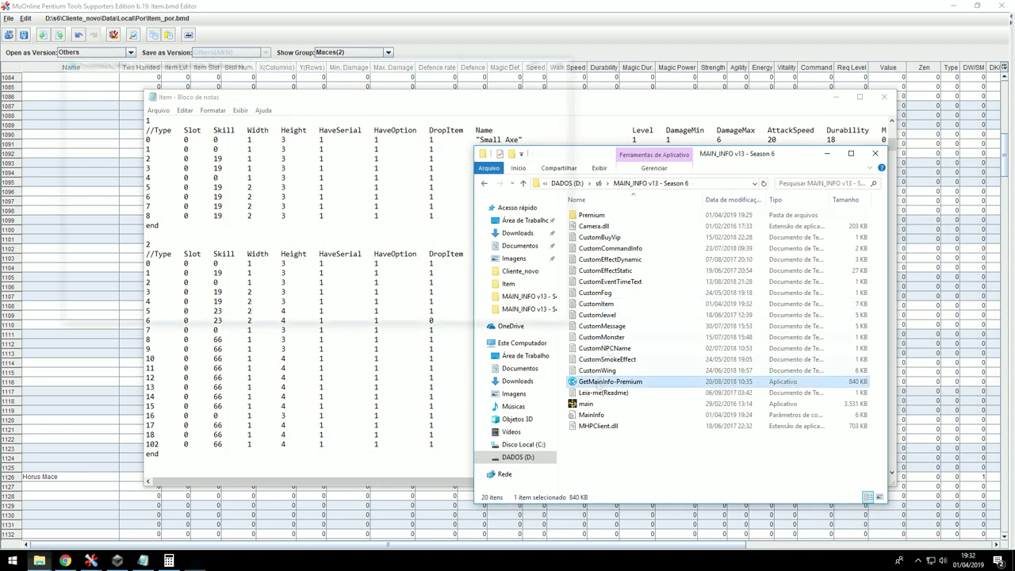
double_click(593, 216)
left_click(597, 251)
left_click(39, 561)
left_click(104, 523)
key("ctrl+v")
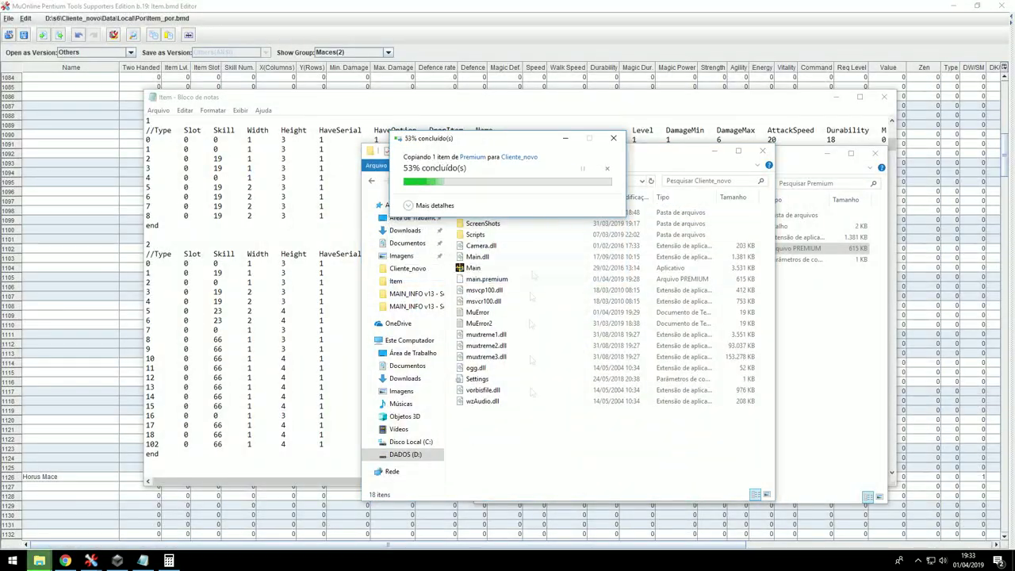
left_click(468, 195)
- Launch Main from Cliente_novo, select the server, enter the account password, and enter the game with the character
double_click(474, 268)
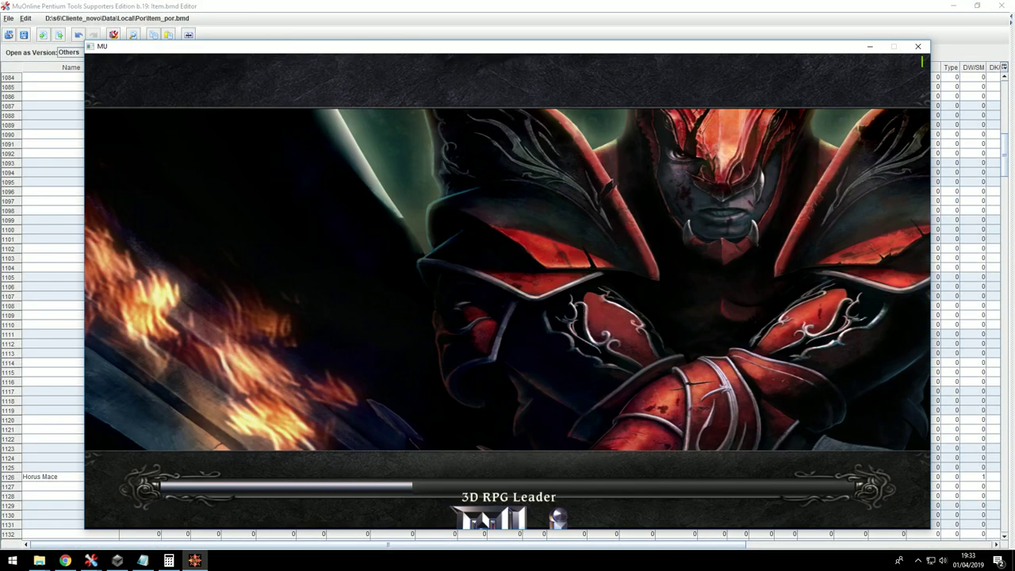
left_click(413, 246)
left_click(501, 247)
type("*")
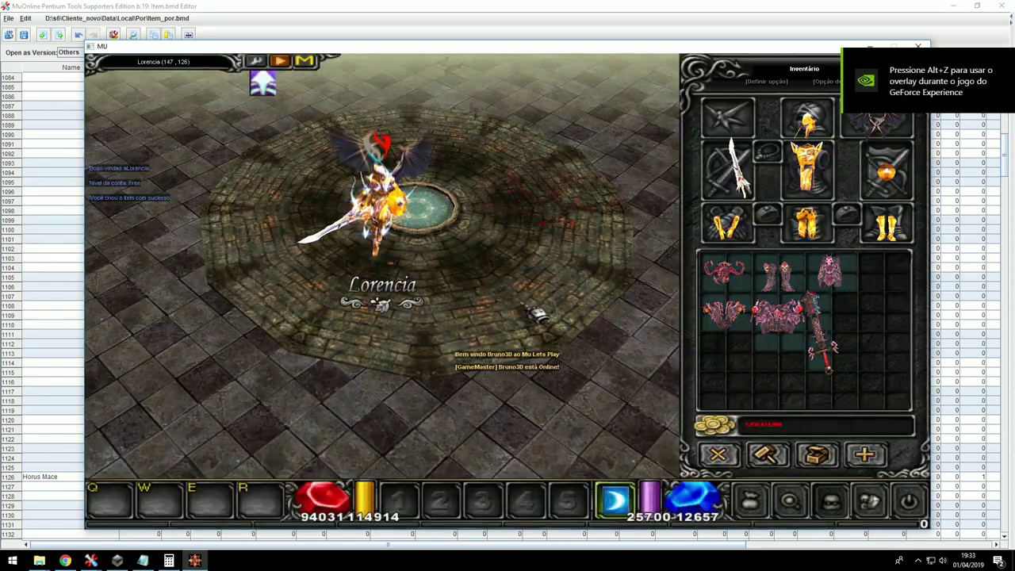
- Pick up the dropped Horus Mace, create another with a /make 2 102 command, and place the mace in the inventory
left_click(525, 302)
key("Return")
type("/make 6 102 15 1 1 7")
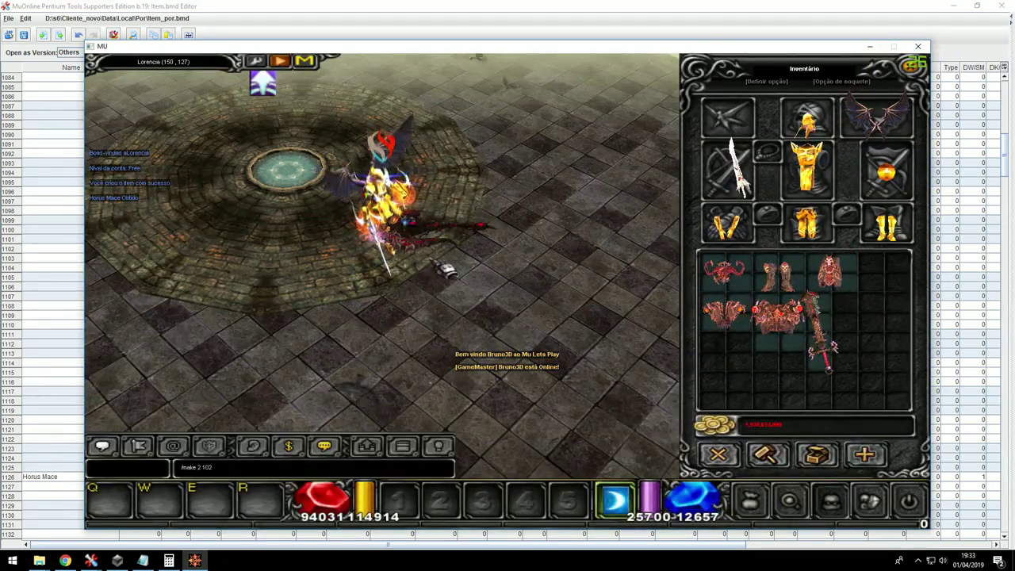
key("Return")
left_click(879, 279)
left_click(877, 286)
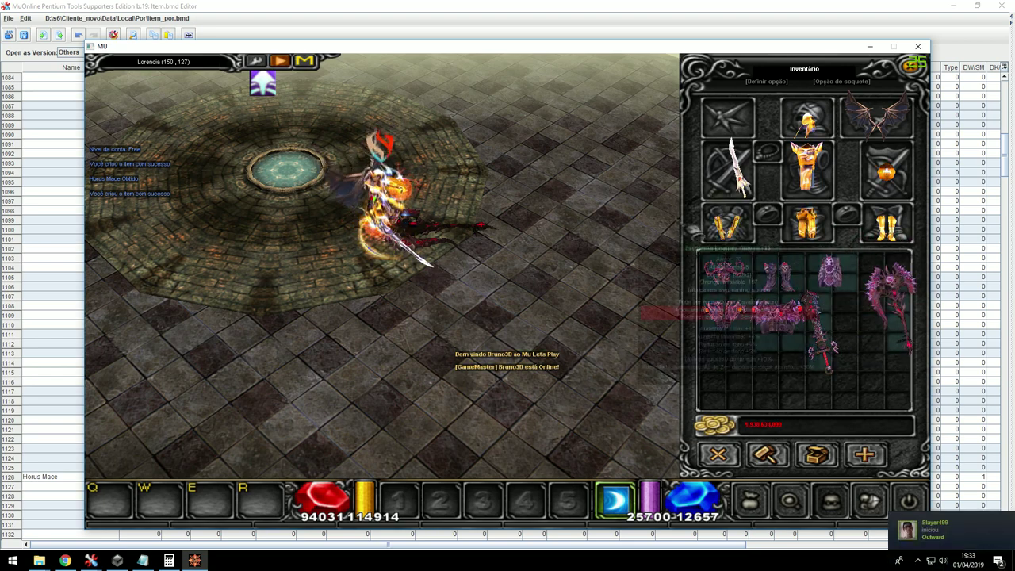
- Close the MU client, open the Escudo folder inside HUROS, and open the shield BMD file's name for editing
left_click(917, 47)
left_click(41, 563)
left_click(40, 520)
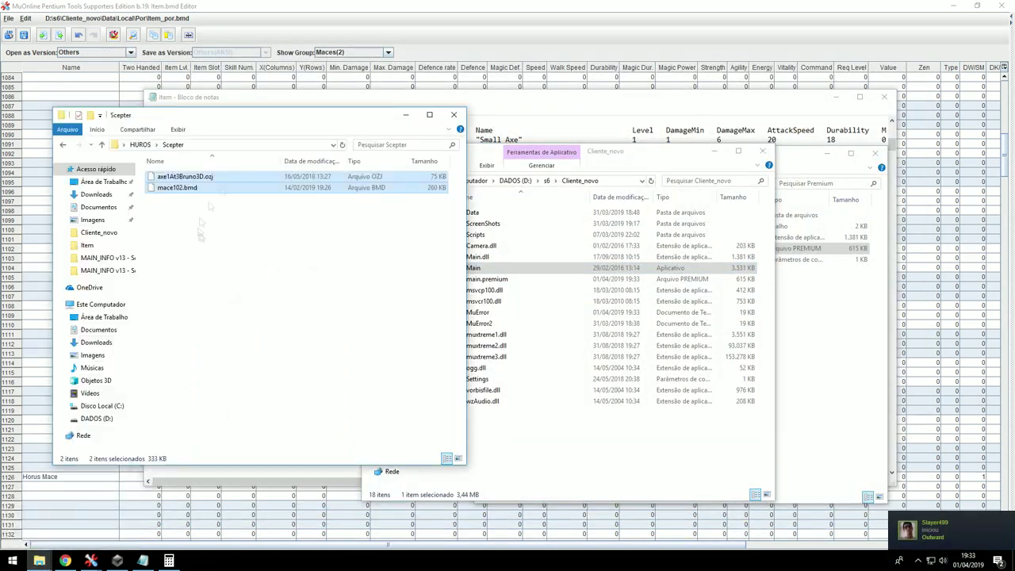
left_click(141, 145)
left_click(176, 181)
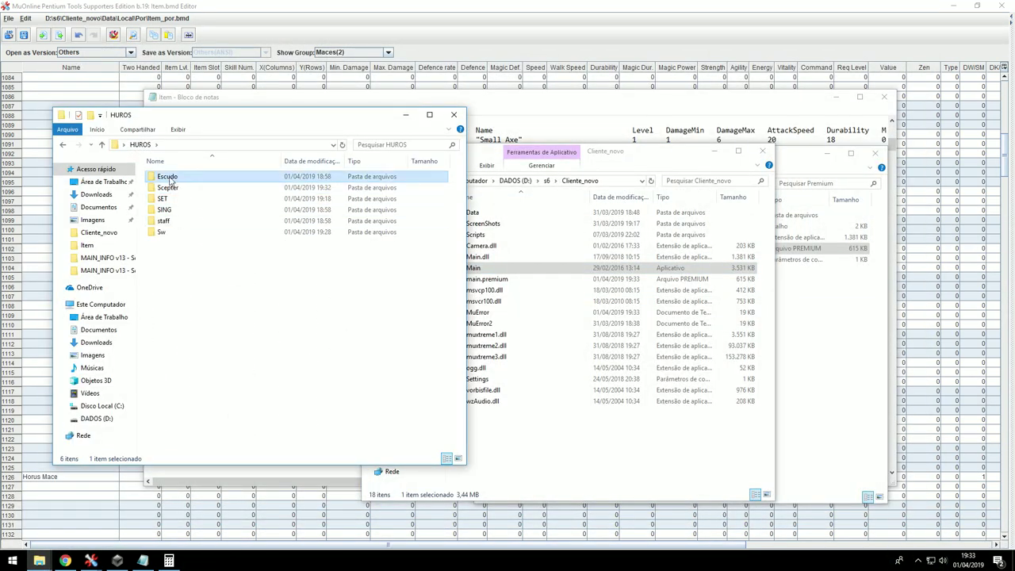
double_click(169, 181)
left_click(176, 189)
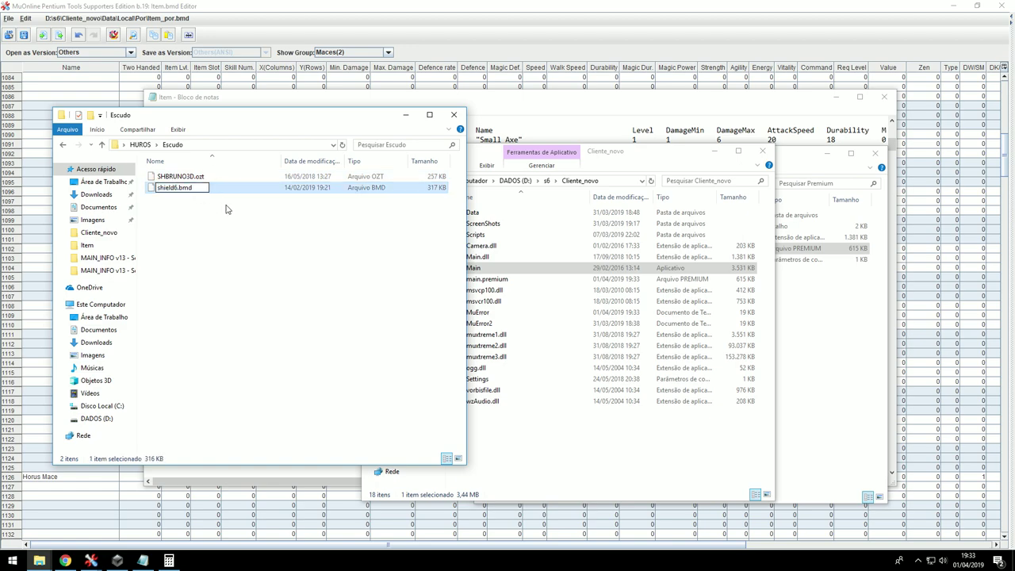
- In section 6 of the Item text file, duplicate the Dragon Shield line as index 102 named Horus Shield
left_click(341, 481)
scroll(431, 364, "down", 20)
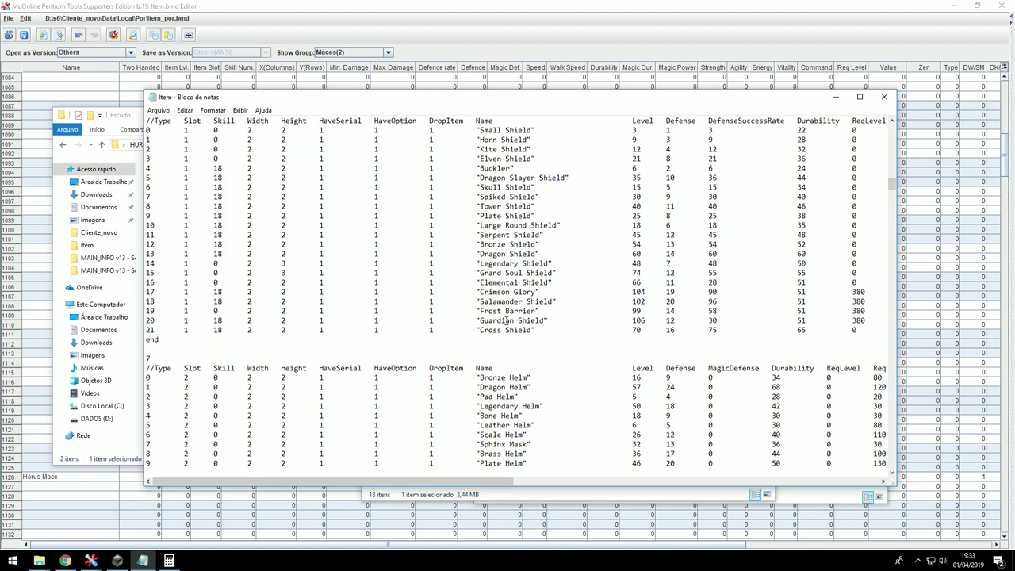
left_click_drag(489, 257, 146, 256)
left_click(147, 342)
key("ctrl+v")
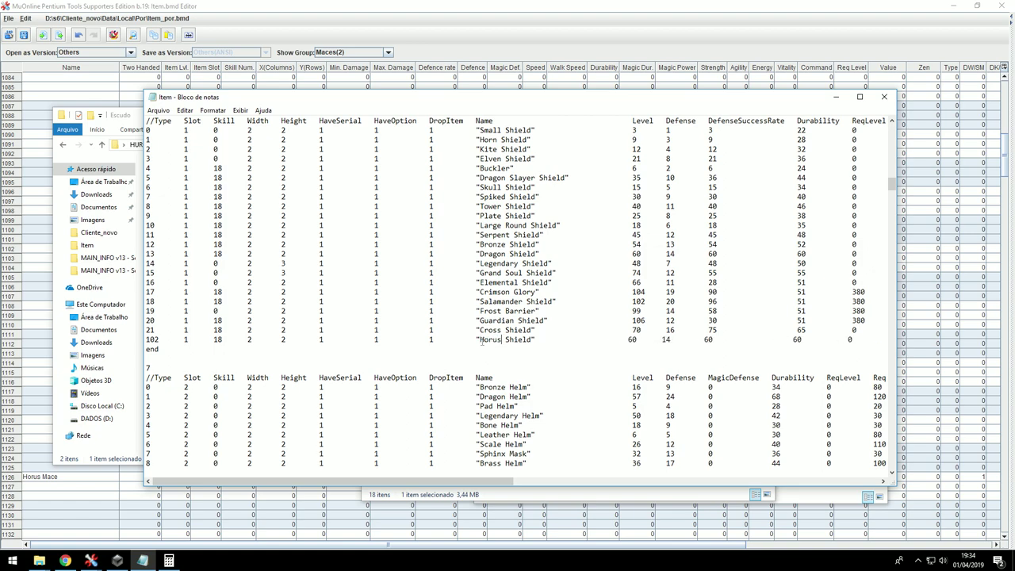
- Set the Horus Shield's DW and FE class values to 1, align its columns, and save the Item text file
left_click_drag(474, 481, 834, 481)
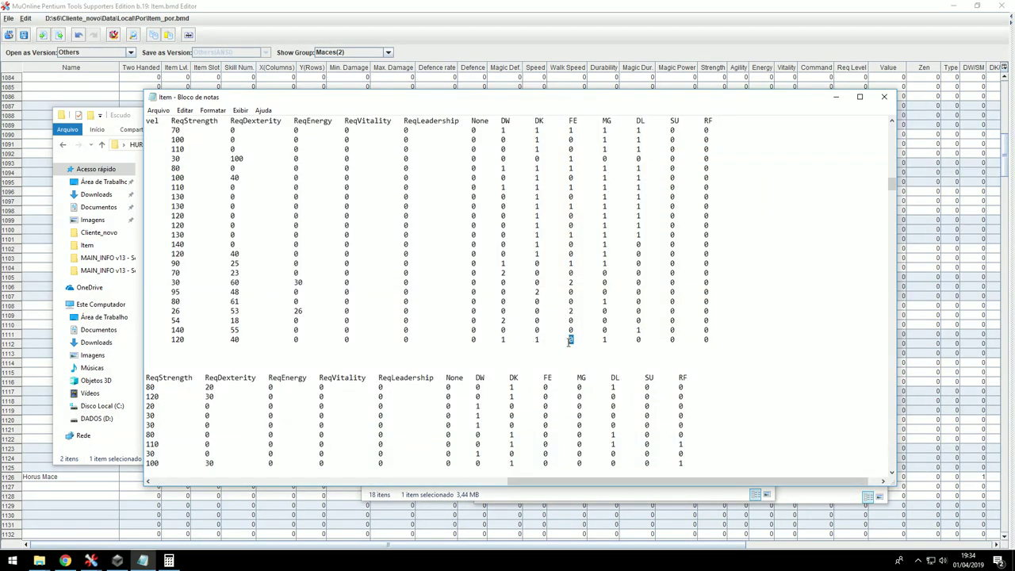
type("1")
left_click_drag(585, 481, 198, 482)
left_click(159, 110)
key("Escape")
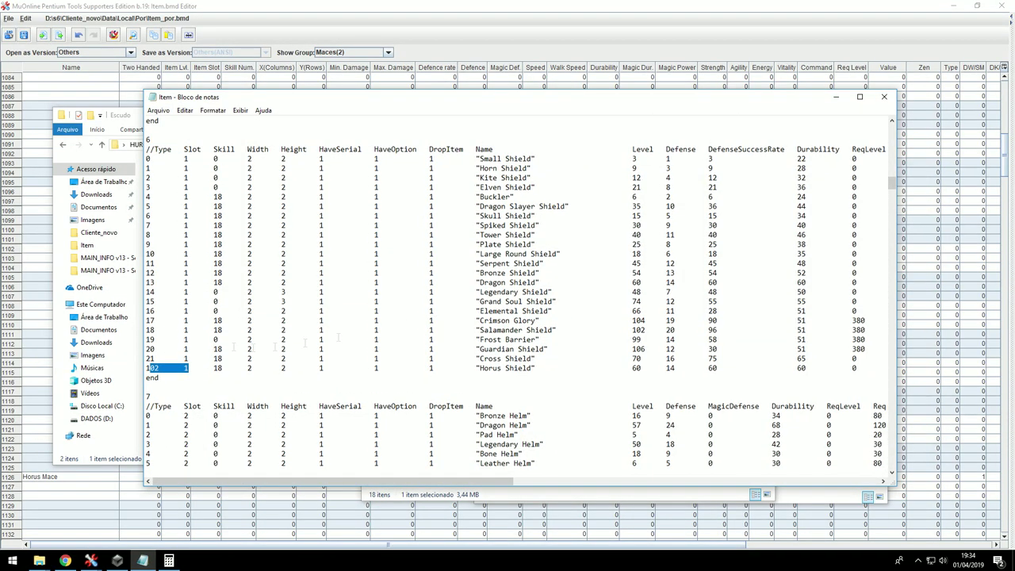
left_click(884, 96)
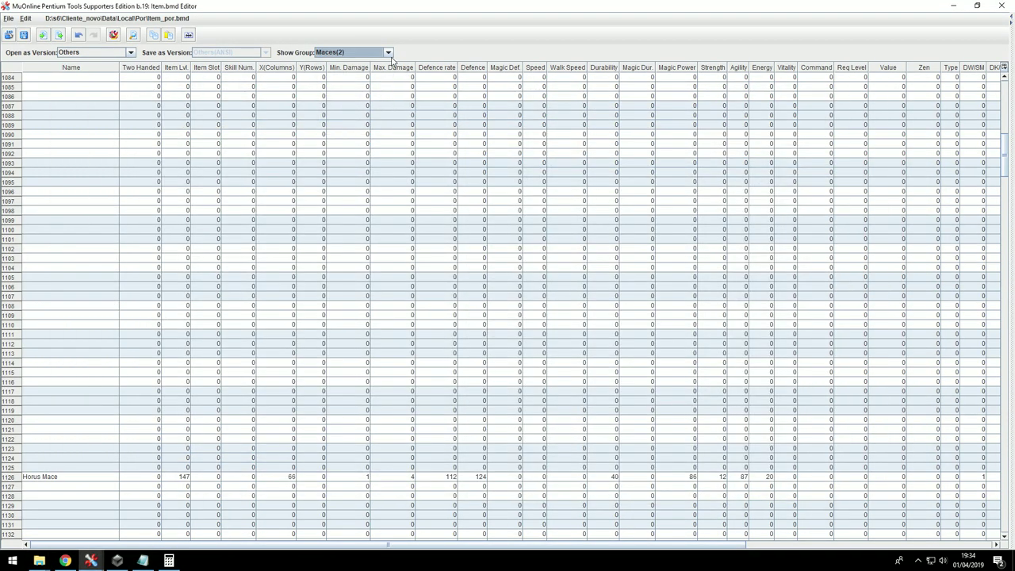
- Show the Shields(6) group in the Item.bmd Editor, copy the Dragon Shield row, and calculate the new shield's row number
left_click(389, 53)
scroll(370, 94, "down", 1)
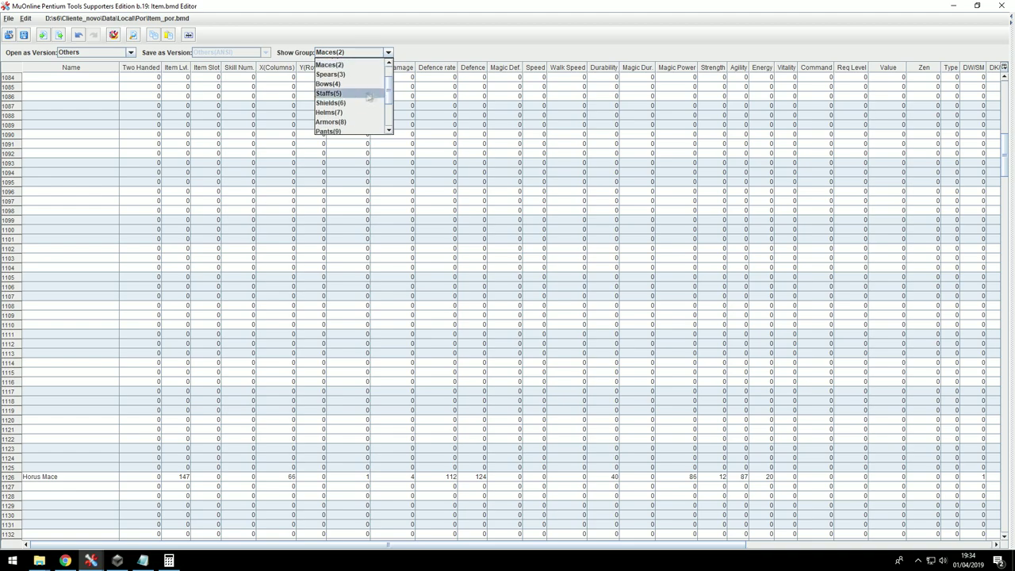
left_click(368, 103)
scroll(10, 480, "up", 20)
left_click_drag(49, 201, 1012, 202)
left_click(34, 545)
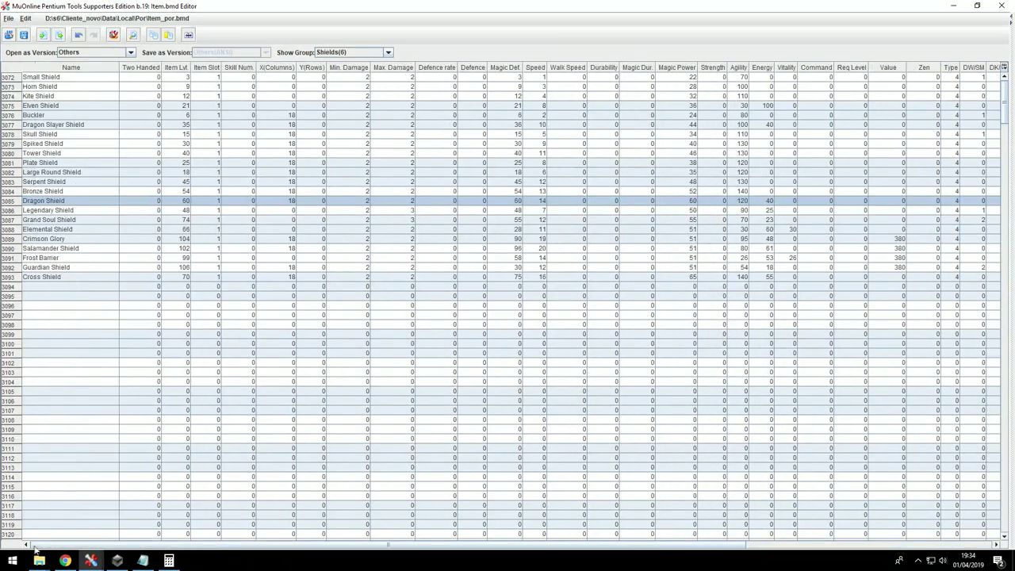
scroll(34, 483, "down", 14)
left_click(169, 560)
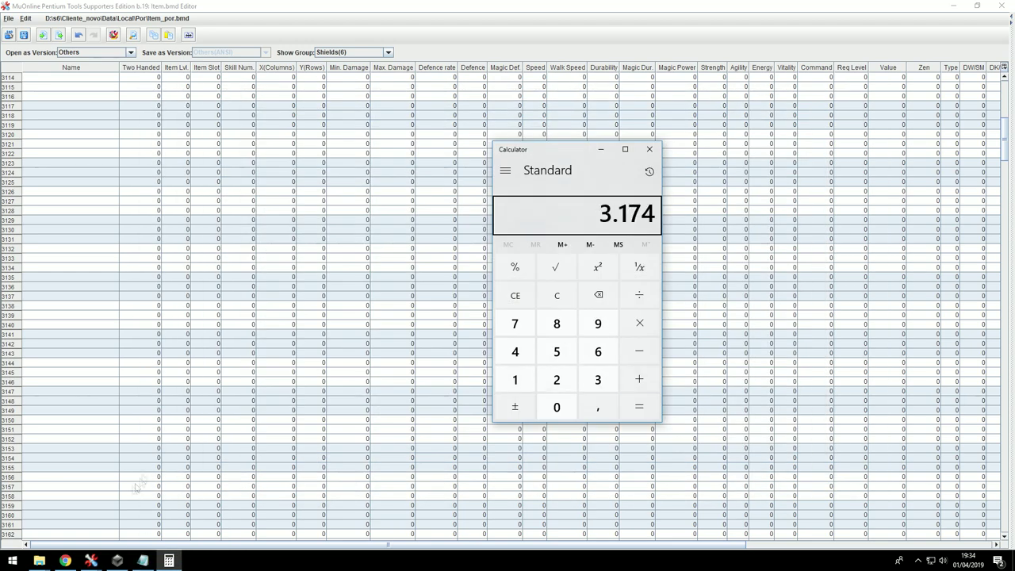
- Paste the Dragon Shield row into row 3174 of the Shields group, rename it Horus Shield, set its class values to 1, and save
left_click(111, 433)
scroll(114, 449, "down", 5)
left_click(24, 507)
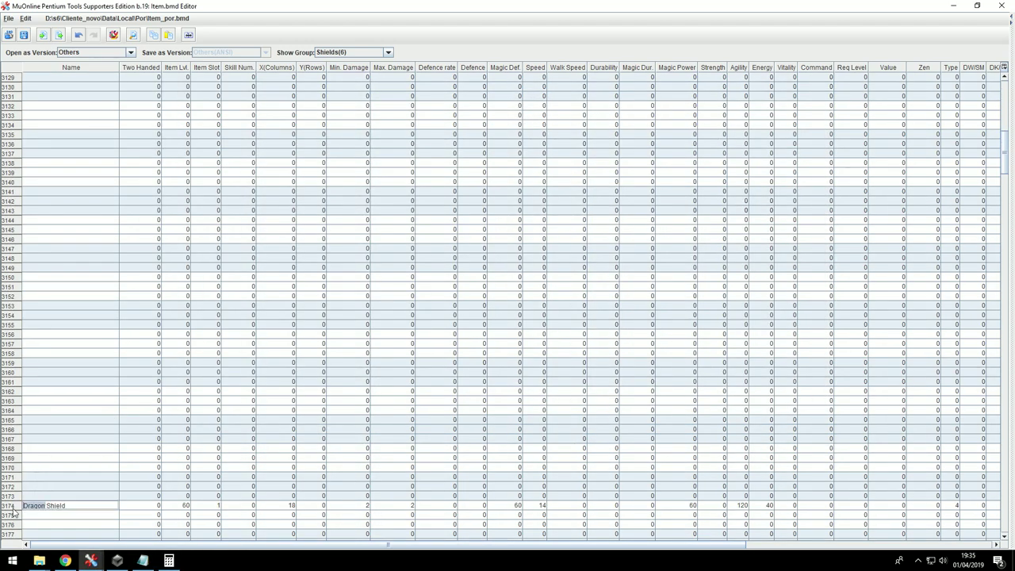
left_click_drag(165, 546, 411, 546)
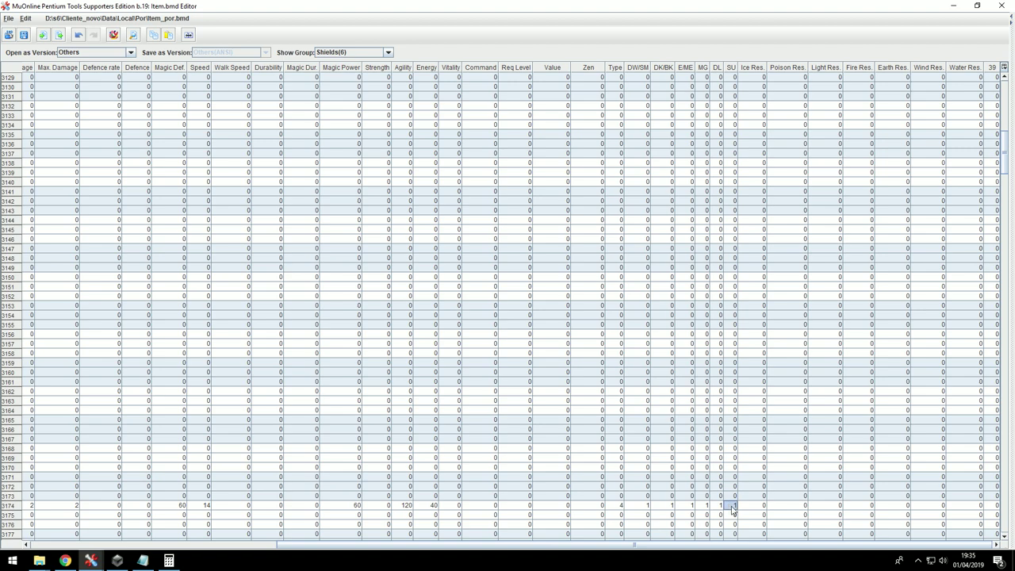
key("ctrl+s")
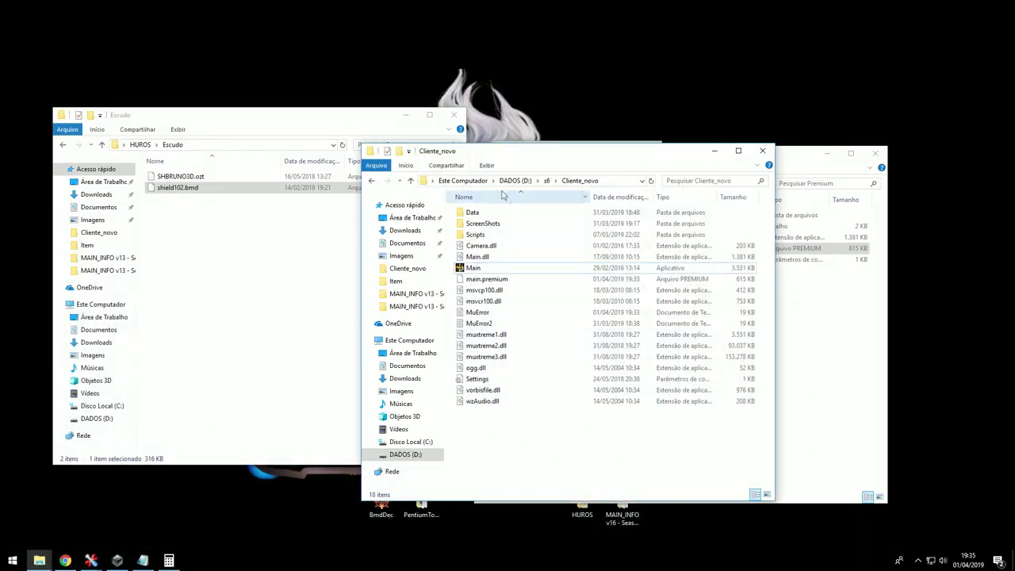
- Duplicate the Mace102 line below itself in the CustomItem file and set the copy's model name to shield102
left_click_drag(409, 281, 292, 286)
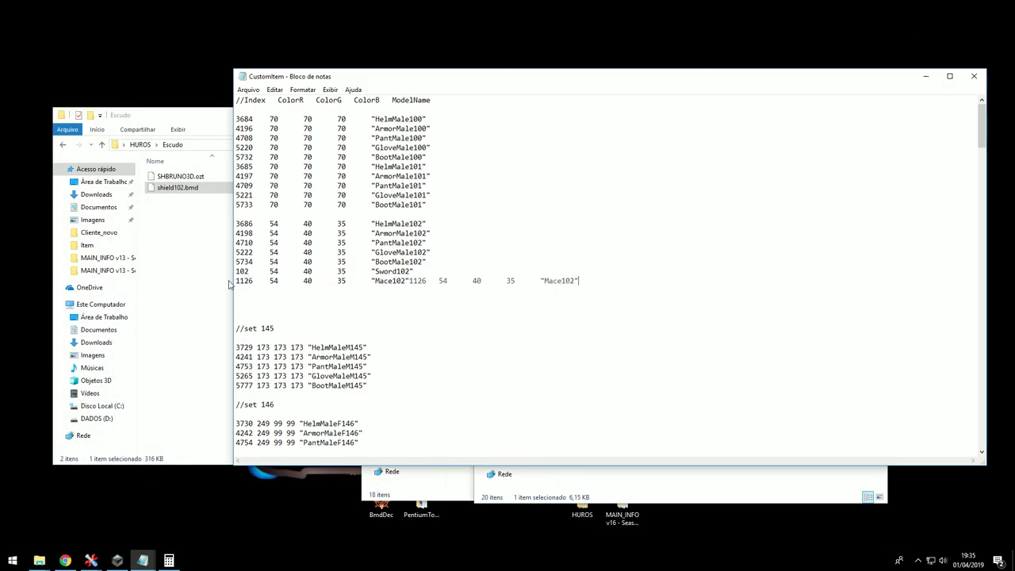
key("End")
key("Return")
key("ctrl+v")
left_click(171, 208)
left_click(167, 190)
key("F2")
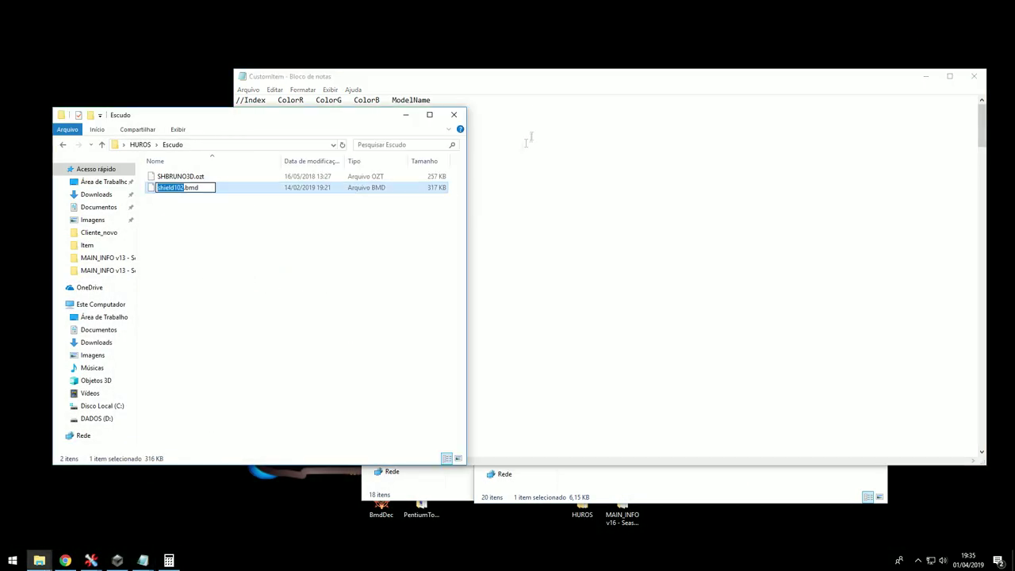
left_click(536, 94)
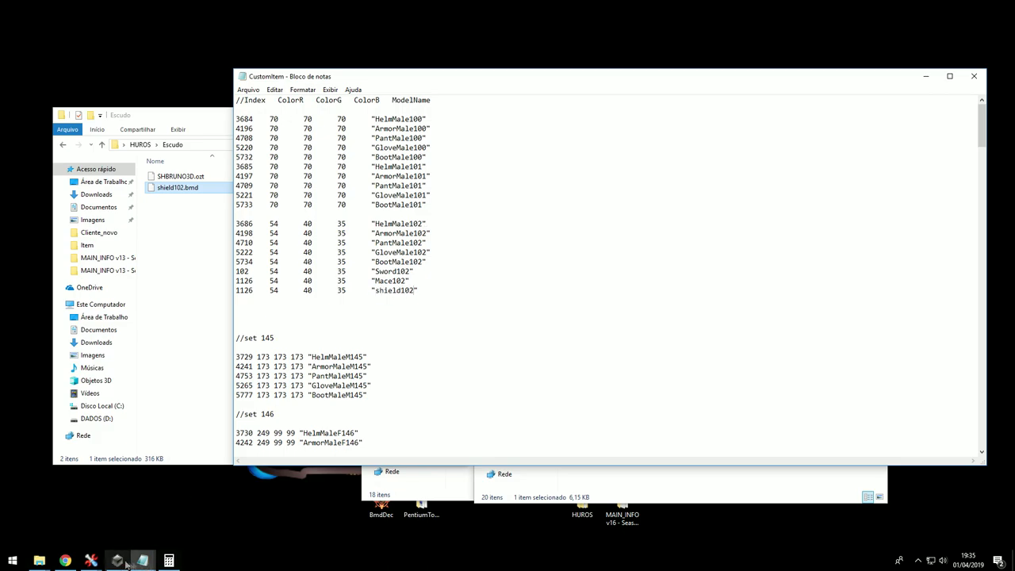
- Set the shield102 line's index to 3174, matching the Horus Shield row in the Item.bmd Editor, then save and close CustomItem
left_click(91, 560)
left_click(59, 516)
left_click(40, 545)
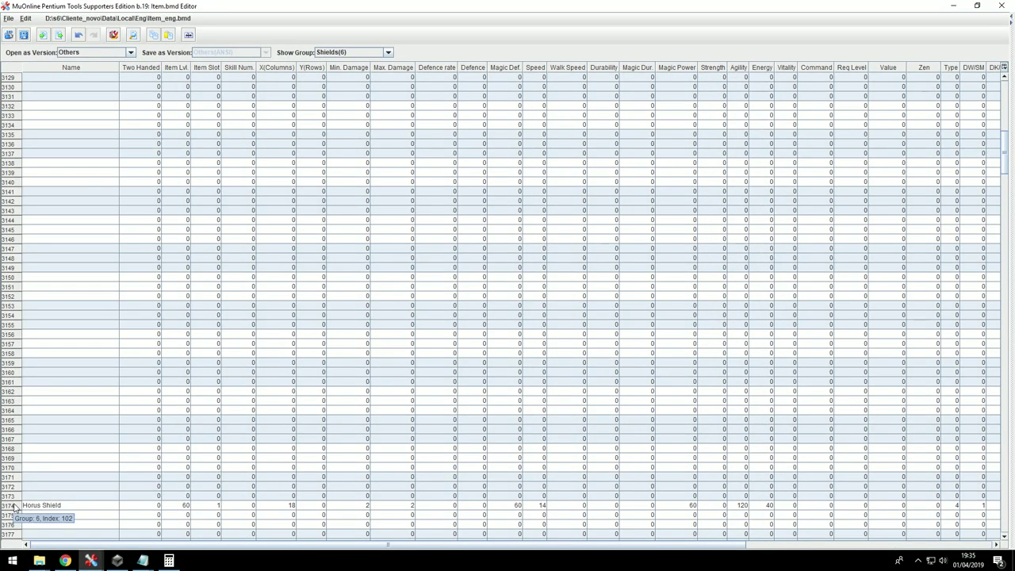
left_click(144, 560)
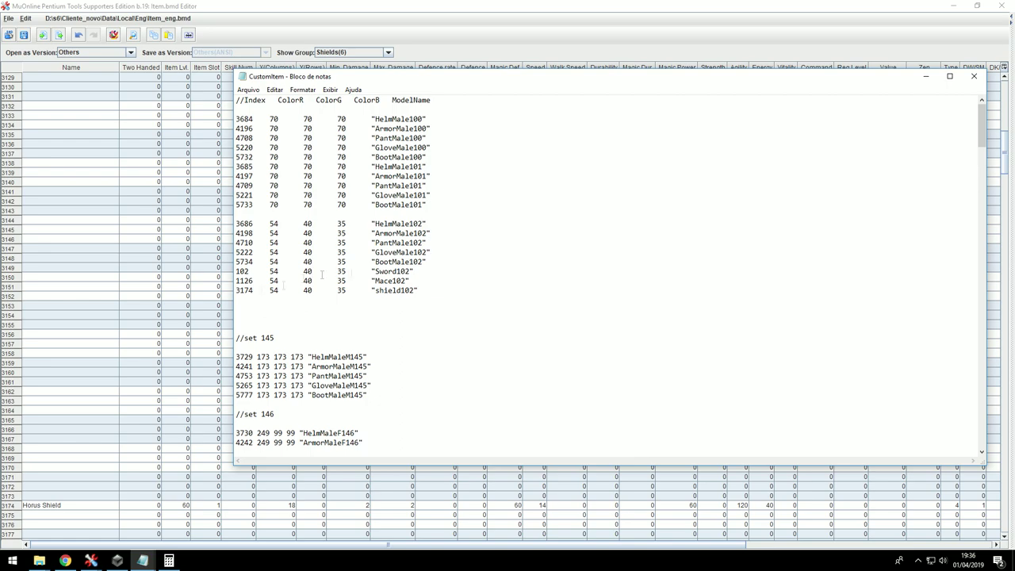
left_click(974, 76)
- Run GetMainInfo-Premium in the MAIN_INFO v13 - Season 6 folder and open its Premium subfolder
left_click(40, 561)
left_click(168, 516)
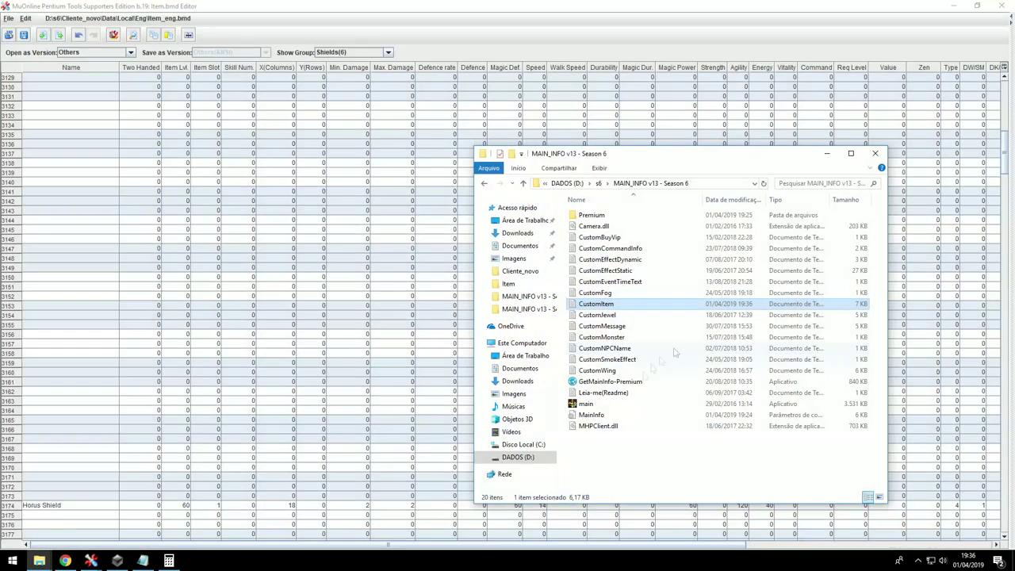
double_click(611, 381)
double_click(591, 215)
left_click(596, 248)
- Copy main.premium from the Premium folder into the Cliente_novo folder, replacing the existing file
left_click(40, 561)
left_click(41, 516)
left_click(39, 561)
left_click(116, 516)
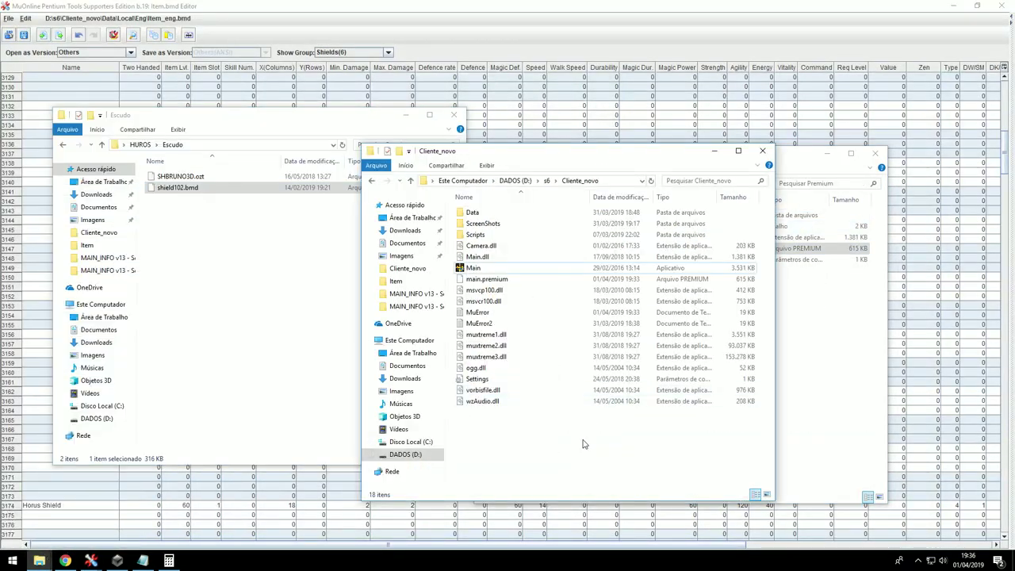
left_click(809, 319)
left_click(603, 248)
key("ctrl+c")
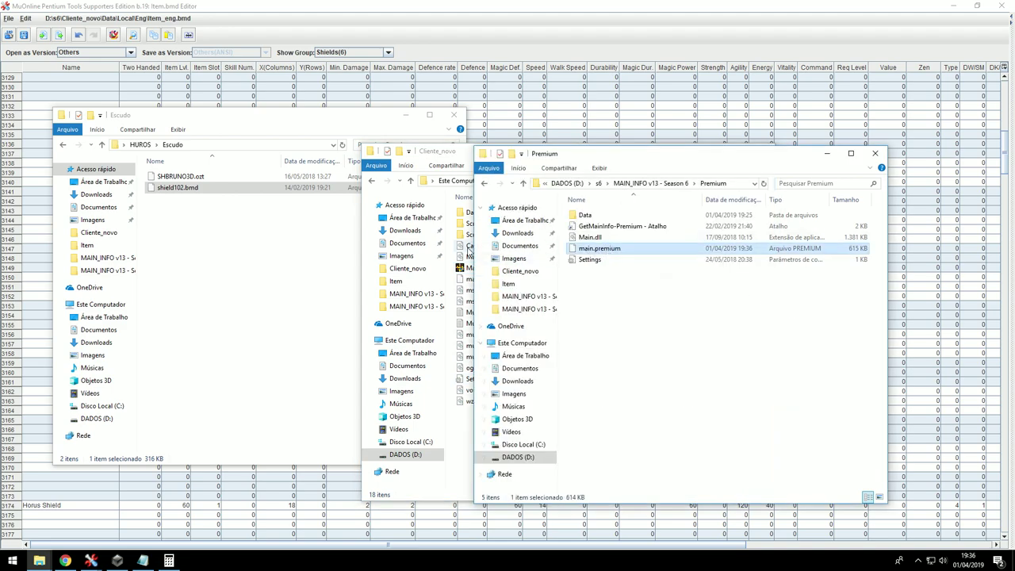
left_click(465, 252)
key("ctrl+v")
left_click(480, 197)
- Reload the item data on the MuEMU game server and minimize the server windows
left_click(143, 560)
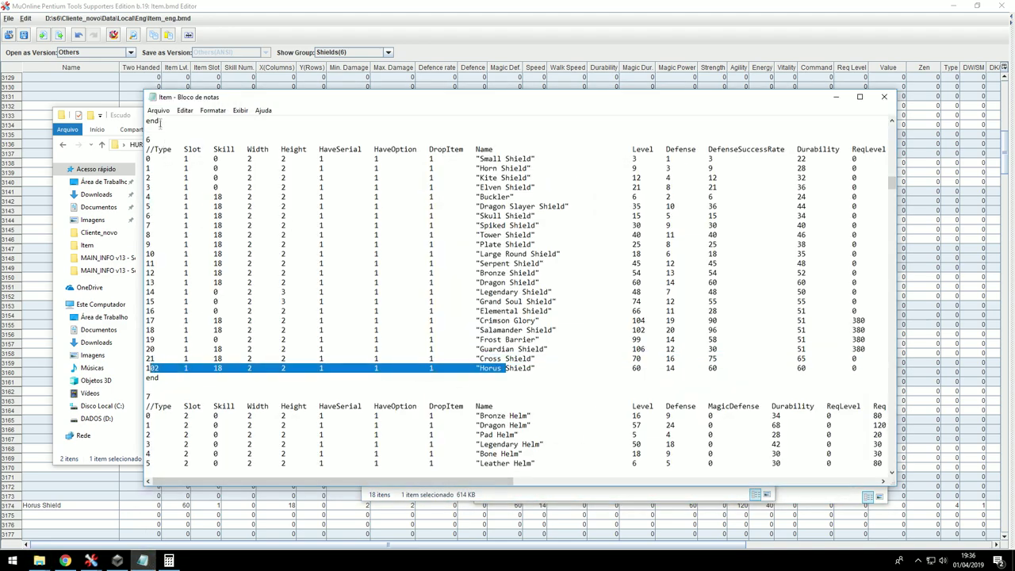
left_click(90, 78)
left_click(111, 194)
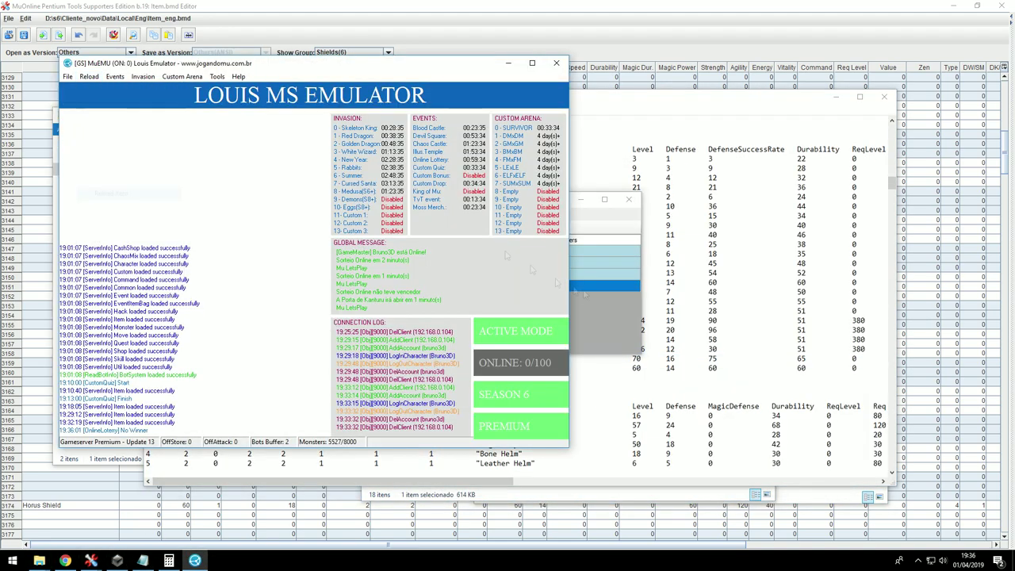
left_click(508, 63)
left_click(581, 200)
- Launch the MU client from Cliente_novo, choose the Louis Emulator server, log in, and enter the game with the character
left_click(39, 561)
left_click(116, 510)
double_click(480, 267)
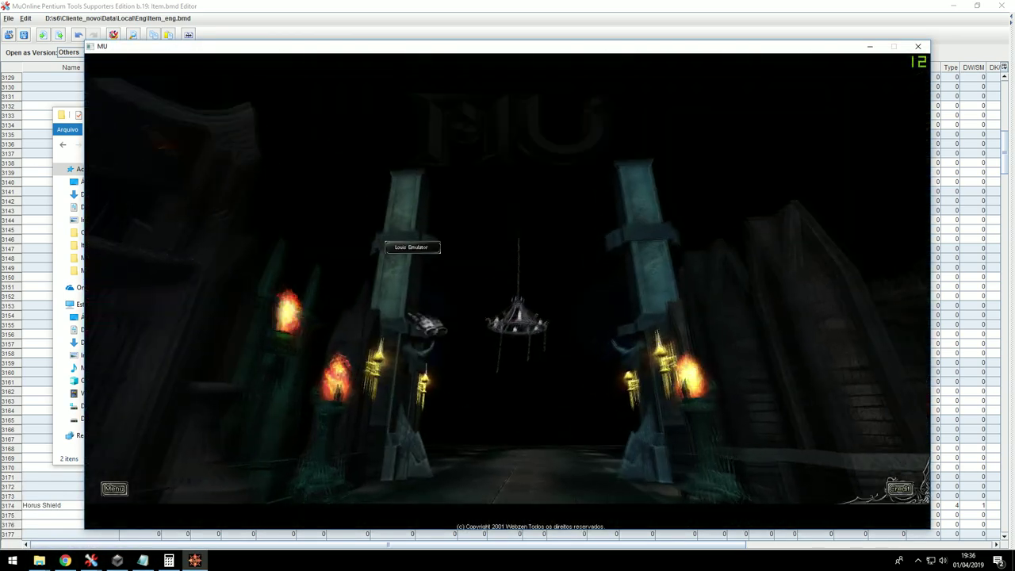
left_click(412, 248)
left_click(508, 248)
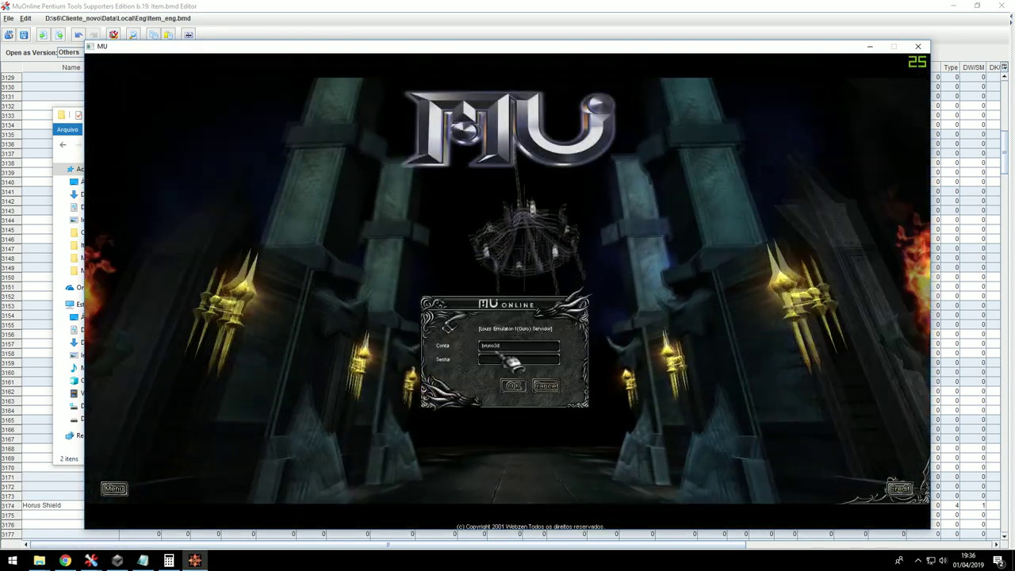
key("Return")
double_click(513, 273)
- Open the character's inventory, create the group 6 shield with the /make chat command, and close the MU client
key("v")
key("Return")
type("/make 6")
key("Return")
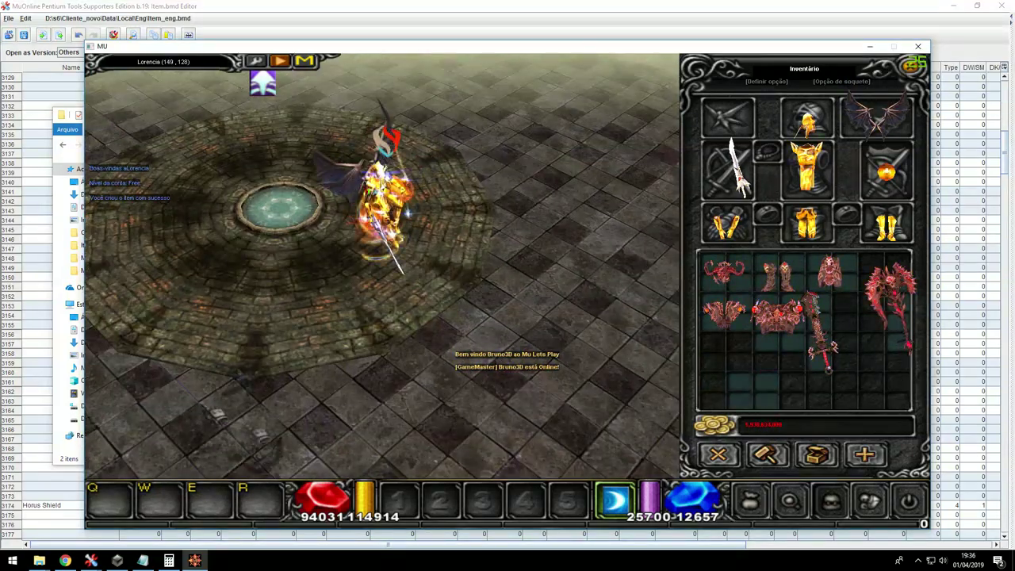
left_click(475, 233)
left_click(918, 47)
- Copy SHBRUNO3D.ozt and shield102.bmd from the Escudo folder into the client's Data\Item folder
left_click(39, 561)
left_click(38, 517)
left_click_drag(240, 258, 149, 174)
double_click(491, 212)
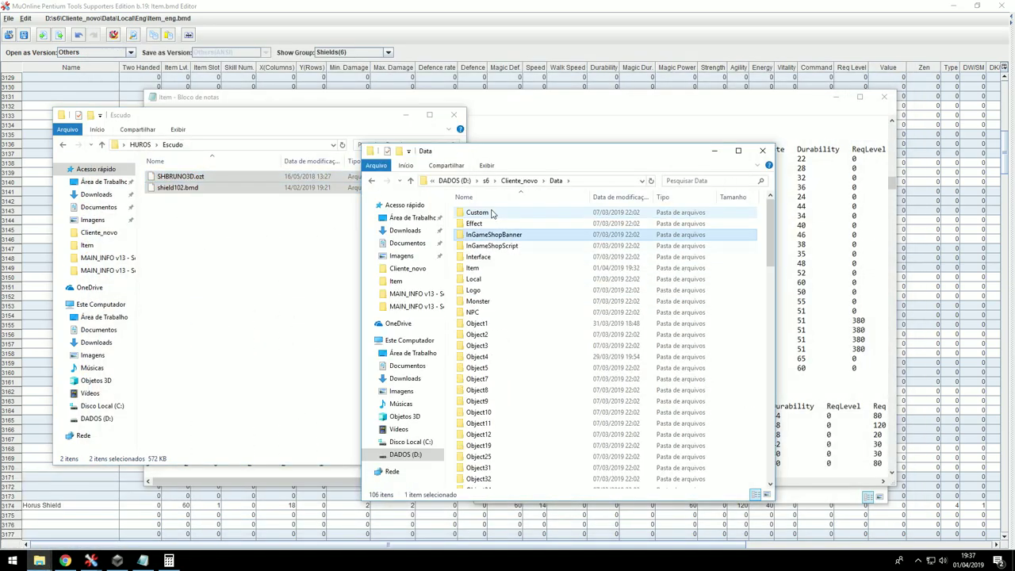
double_click(474, 268)
key("ctrl+v")
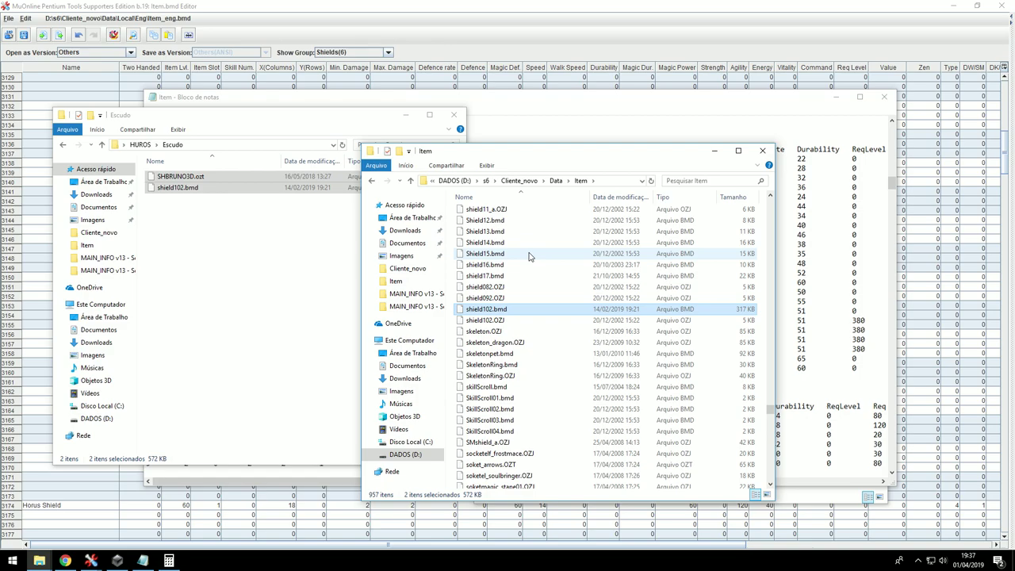
- Relaunch the MU client from Cliente_novo, enter the game, open the inventory, and pick up the Horus Shield
left_click(520, 181)
double_click(490, 270)
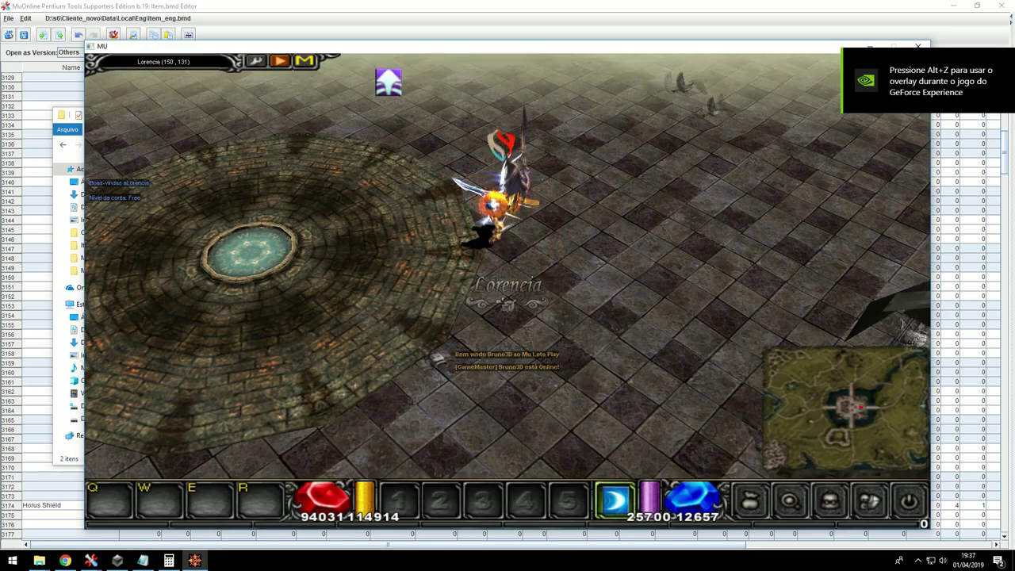
key("v")
left_click(736, 369)
left_click(483, 290)
left_click(485, 291)
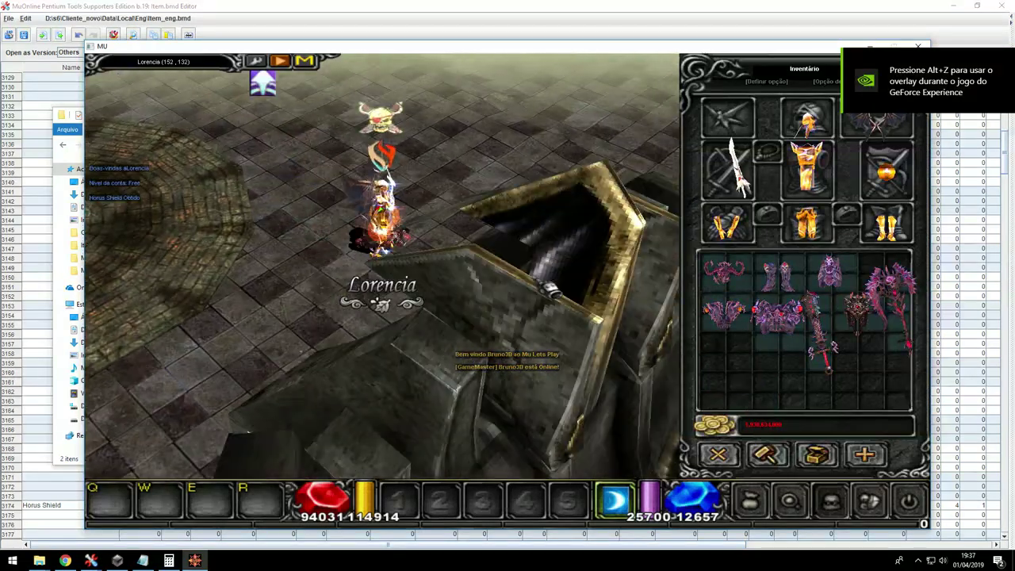
- Create further Horus Shields with the command /make 6 102 15 63 6, walk the character toward the fountain, and close the client
key("Return")
type("/make 6")
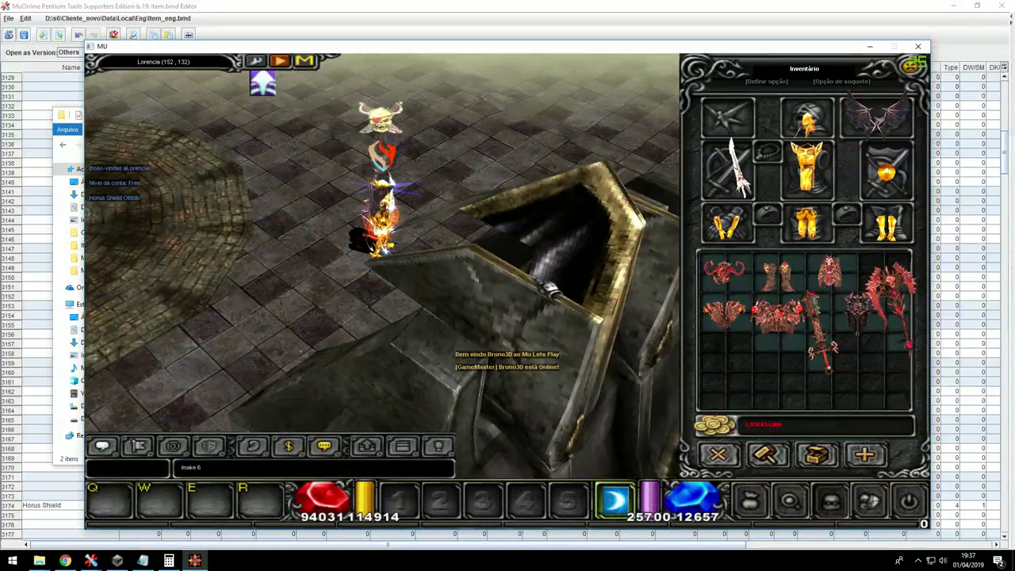
key("Return")
key("Return")
key("Up")
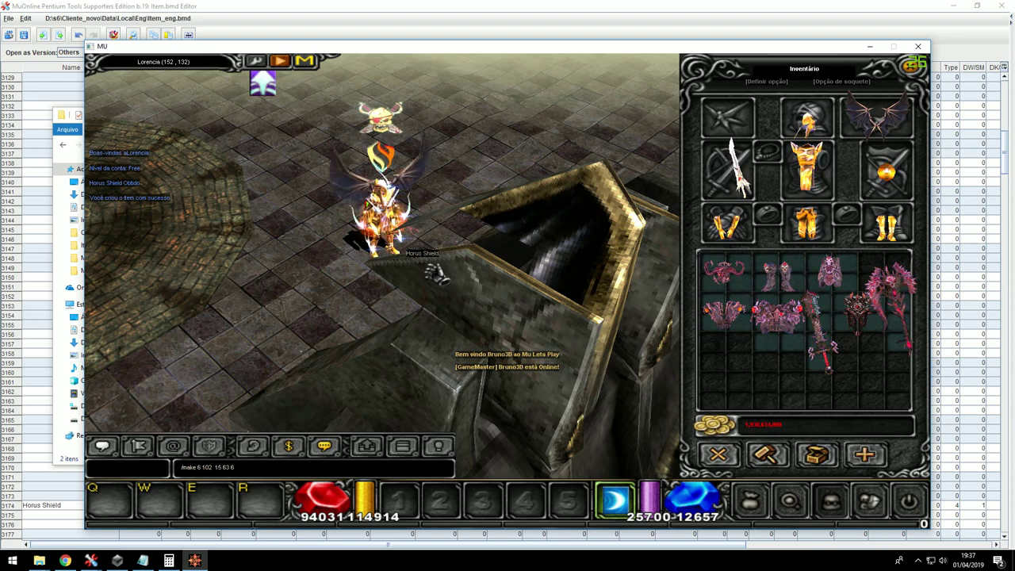
key("Escape")
left_click(273, 225)
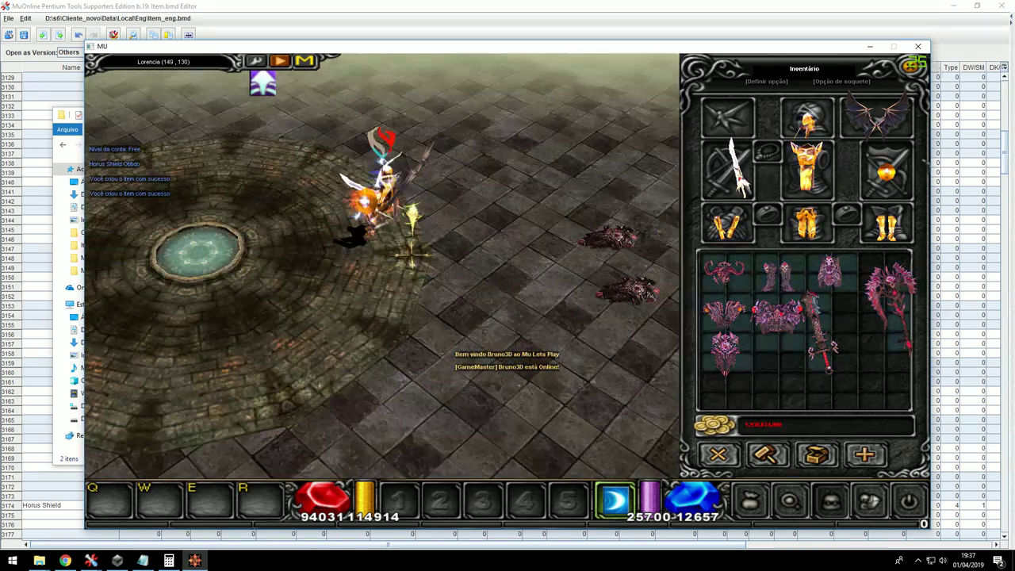
key("alt+F4")
- Examine the shield and helm entries in sections 6 and 7 of the Item text file, including the Venom Mist Helm line
left_click_drag(673, 151, 662, 157)
left_click(665, 120)
scroll(241, 351, "down", 12)
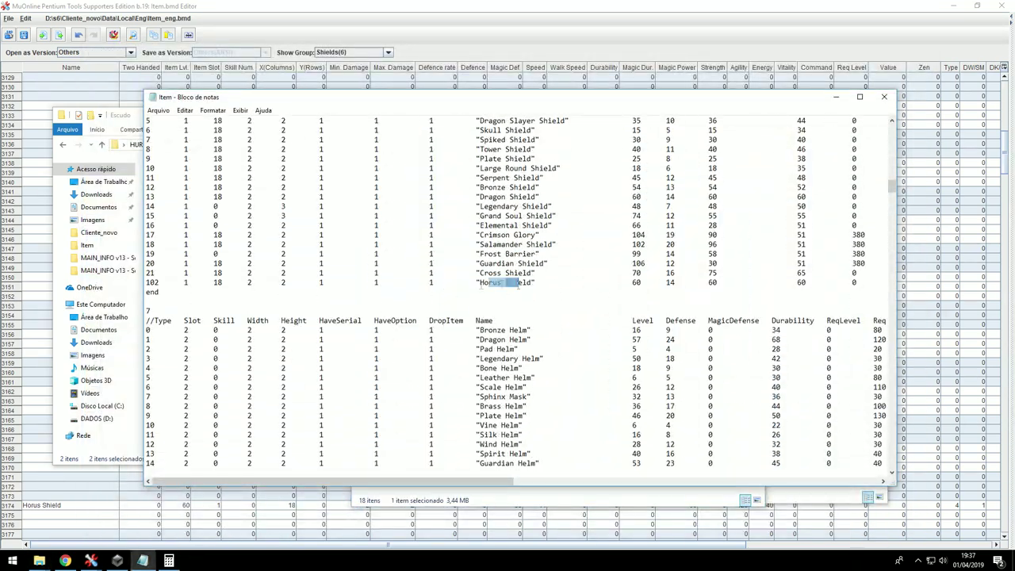
scroll(364, 349, "down", 3)
left_click_drag(515, 206, 513, 320)
left_click(518, 340)
scroll(508, 208, "up", 3)
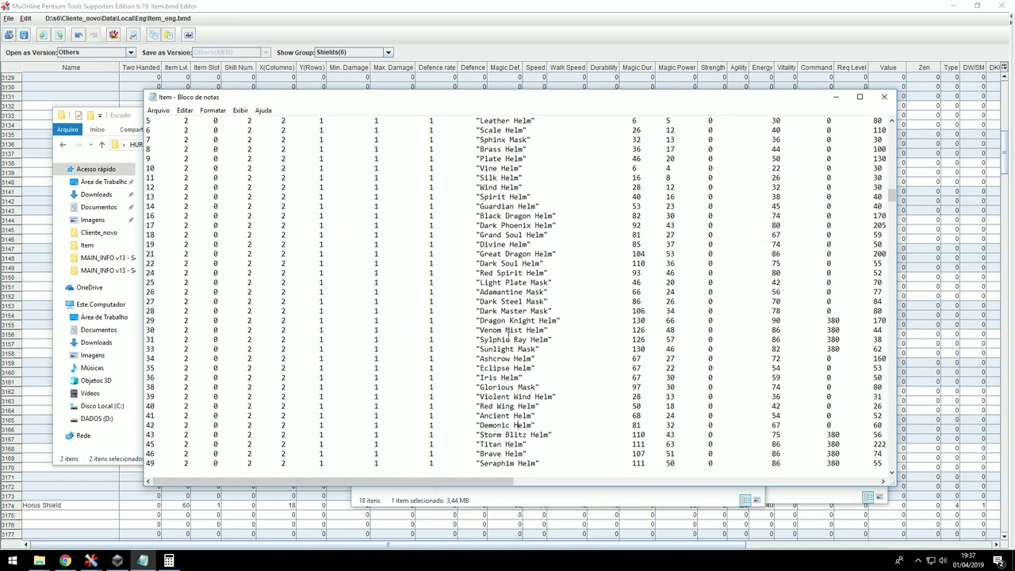
left_click_drag(309, 334, 148, 340)
scroll(159, 404, "down", 10)
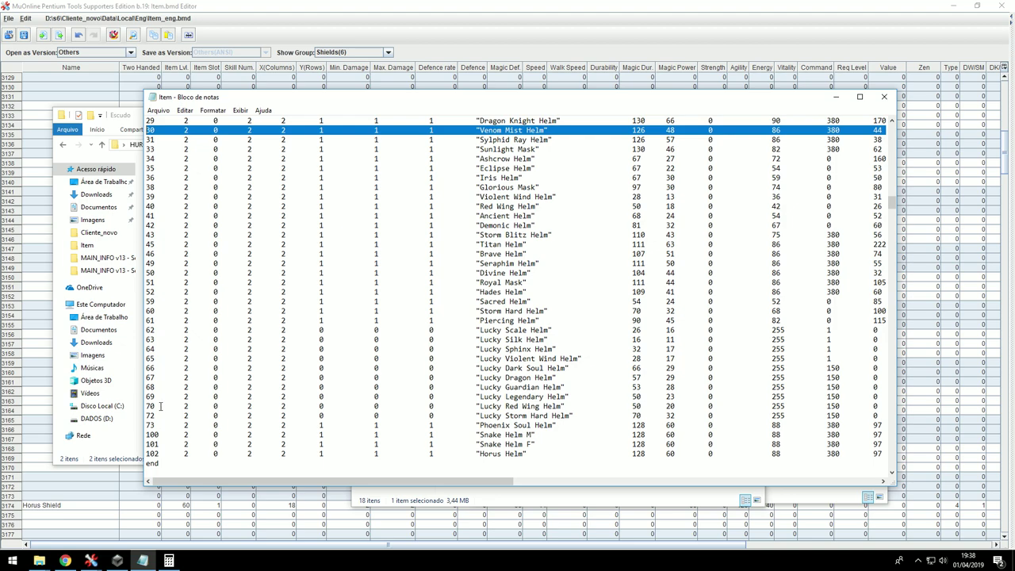
left_click(146, 380)
scroll(147, 380, "up", 20)
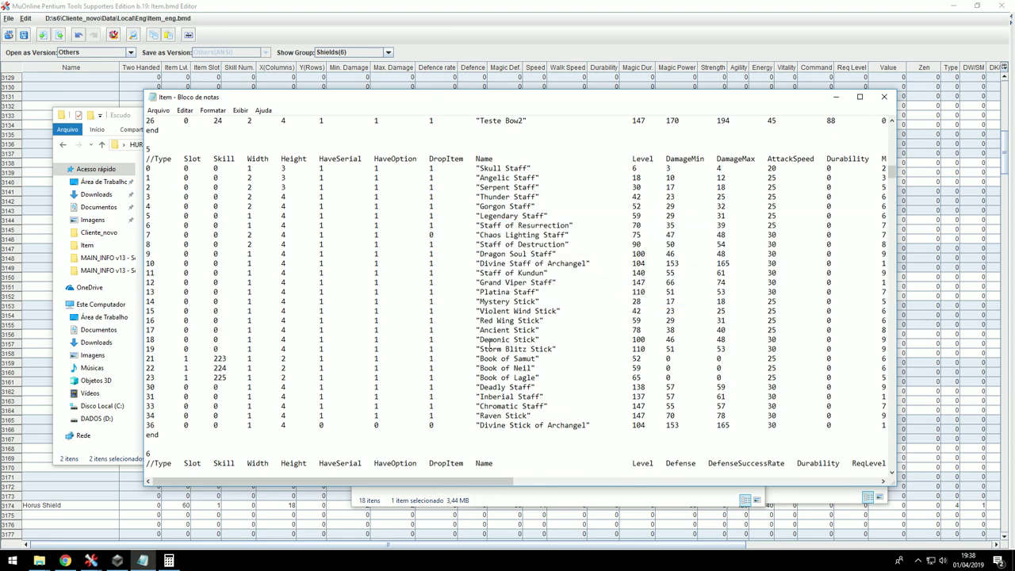
- In section 5 of the Item text file, duplicate the Grand Viper Staff line as index 102 named Horus Staff
left_click_drag(490, 283, 490, 292)
left_click_drag(147, 282, 147, 292)
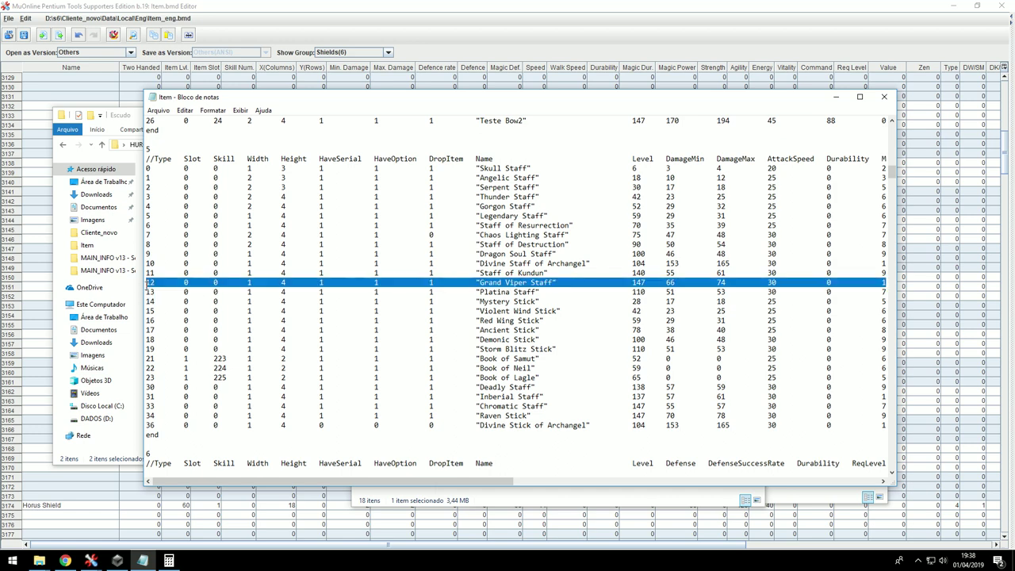
key("ctrl+c")
left_click(146, 435)
key("ctrl+v")
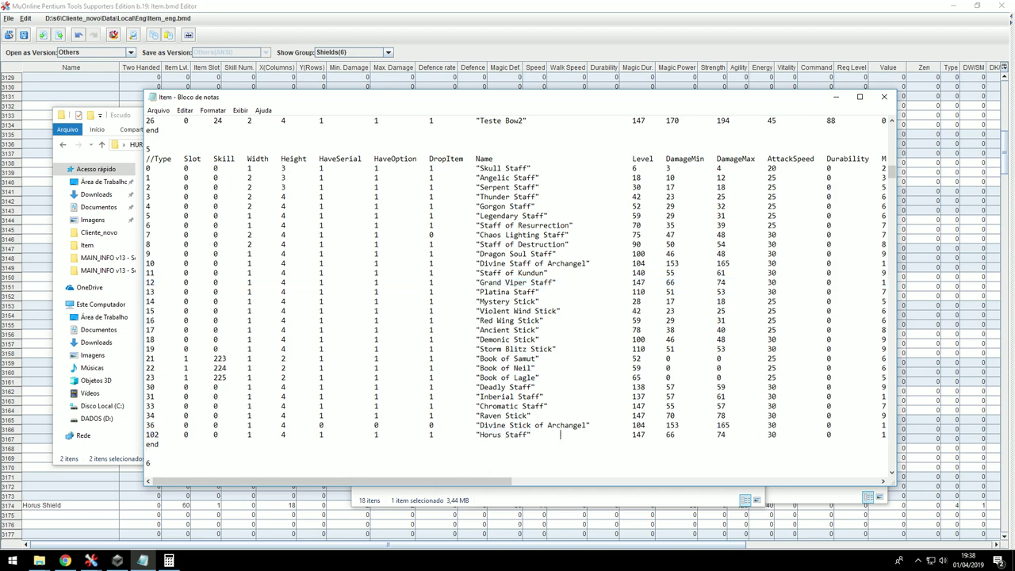
- Set the Horus Staff's SU class value to 2 and save the Item text file
left_click(687, 482)
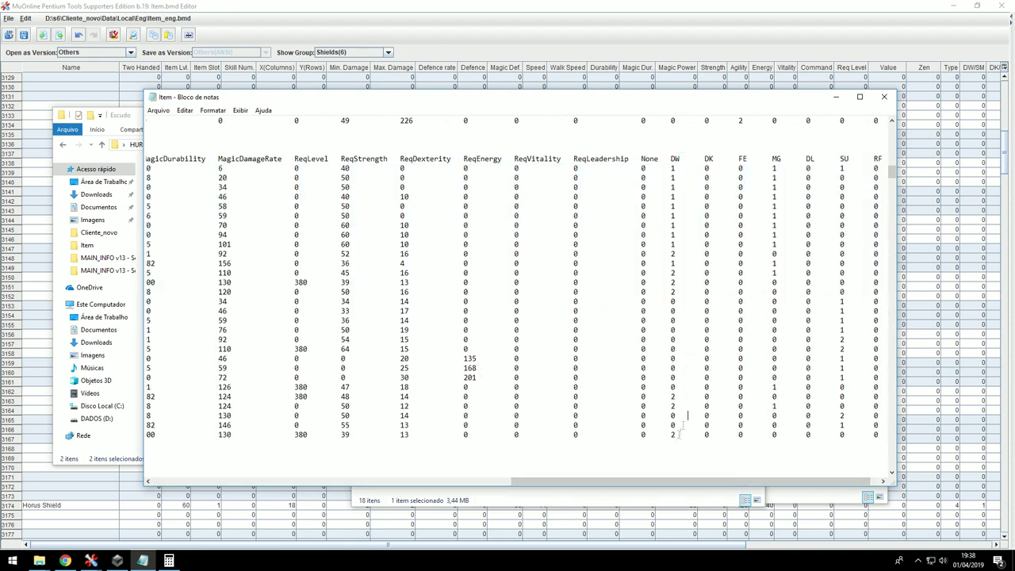
left_click(845, 435)
key("BackSpace")
type("2")
left_click_drag(817, 483, 827, 483)
left_click(165, 110)
left_click(166, 148)
- Bring up the game server window, reload its item data, and hide the window again
left_click(117, 561)
double_click(463, 289)
left_click(89, 77)
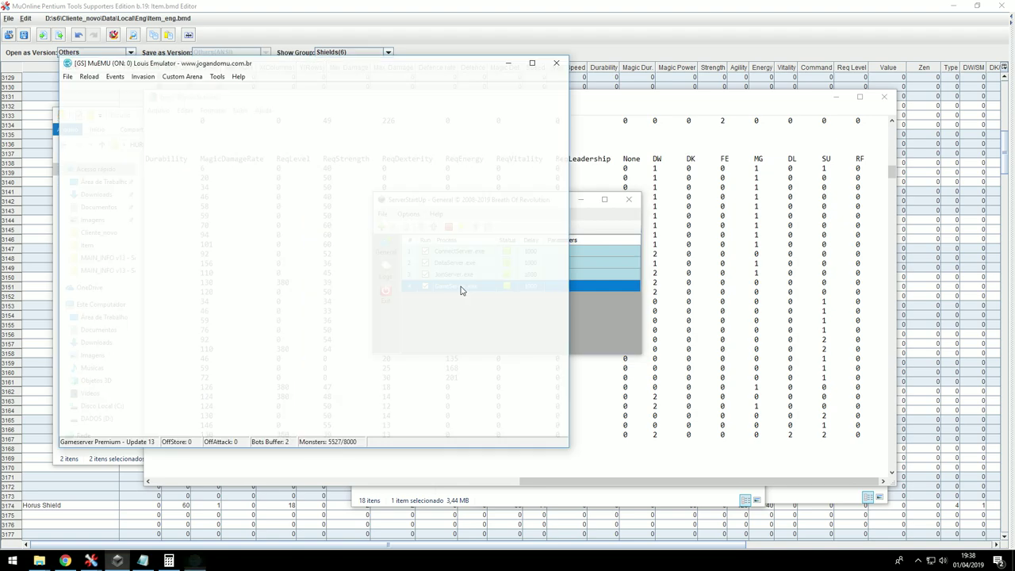
left_click(113, 182)
left_click(118, 561)
double_click(460, 286)
left_click(461, 450)
- Show the Staffs(5) group in the client's item table and copy the Grand Viper Staff row
left_click_drag(669, 481, 303, 486)
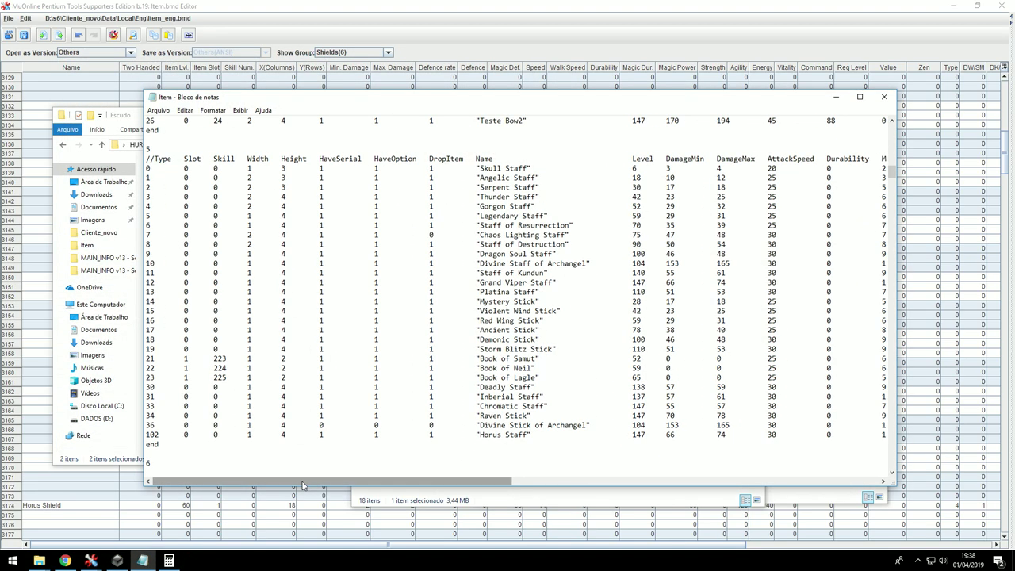
left_click(51, 487)
left_click(348, 53)
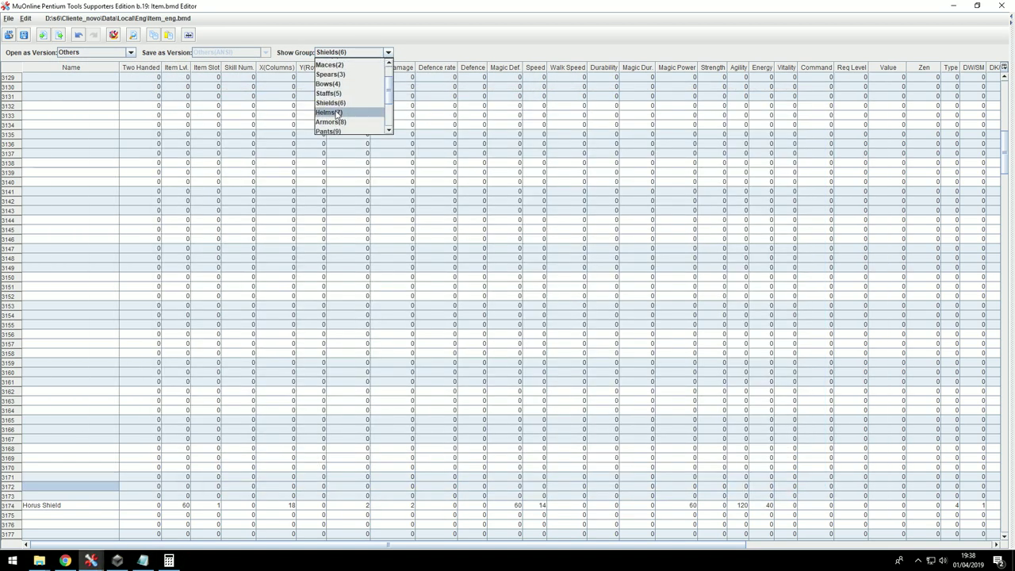
left_click(340, 96)
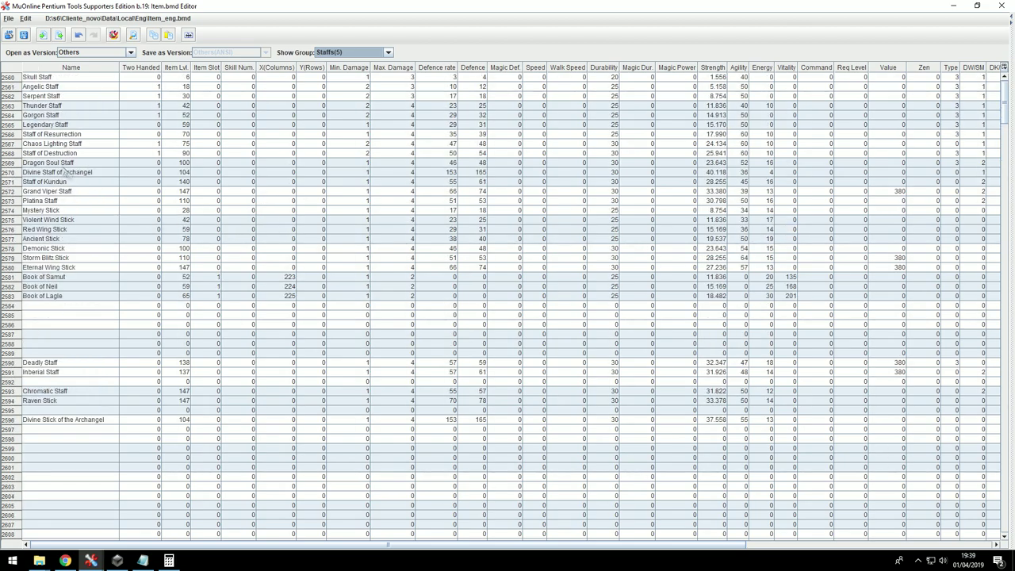
left_click_drag(38, 197, 1014, 200)
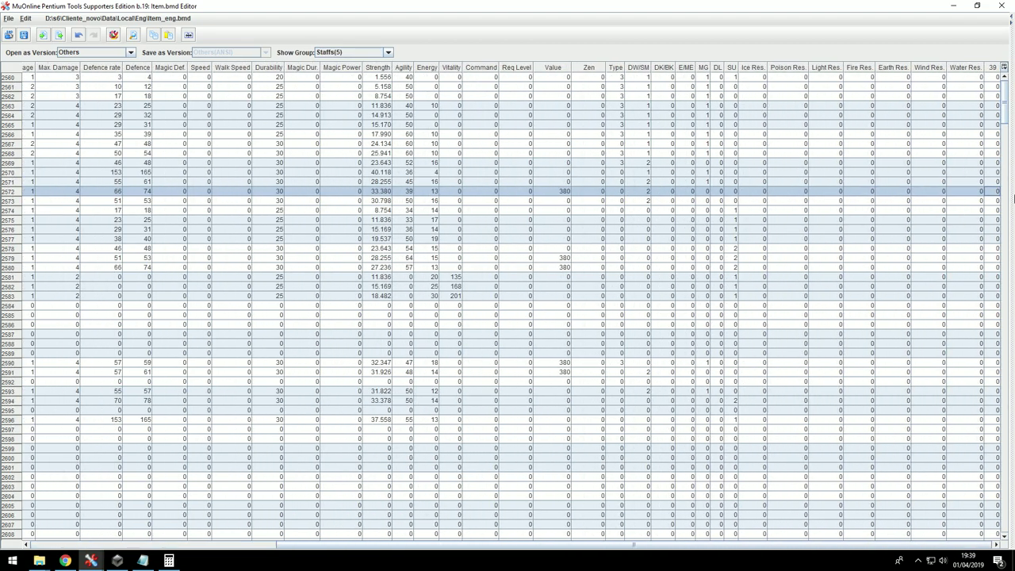
left_click(44, 545)
- Calculate 512 × 5 + 102, paste the copied row at index 2662 as Horus Staff, and set its DL and SU values to 2
left_click(169, 561)
left_click(143, 561)
left_click(169, 561)
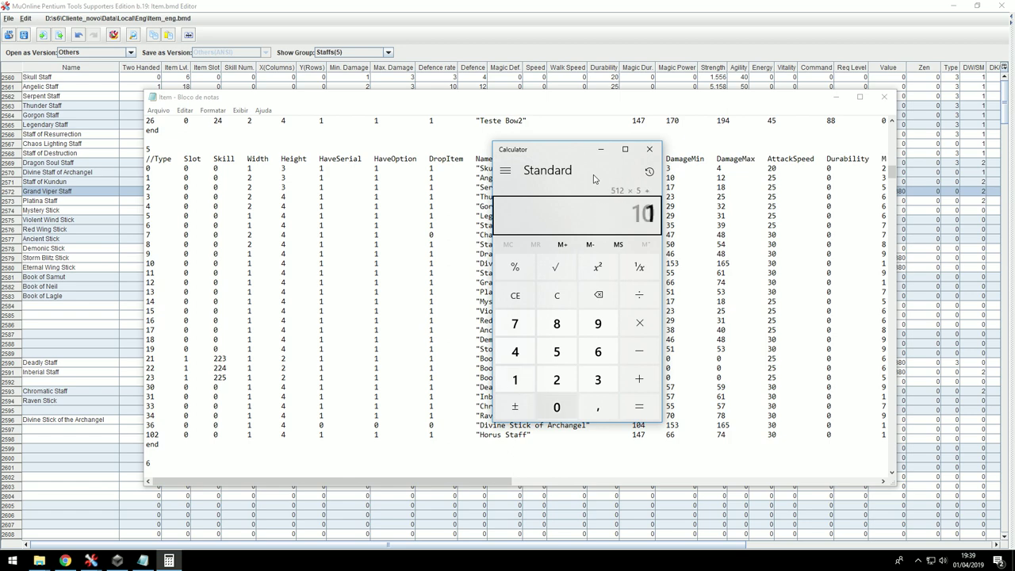
left_click(57, 414)
scroll(58, 414, "down", 20)
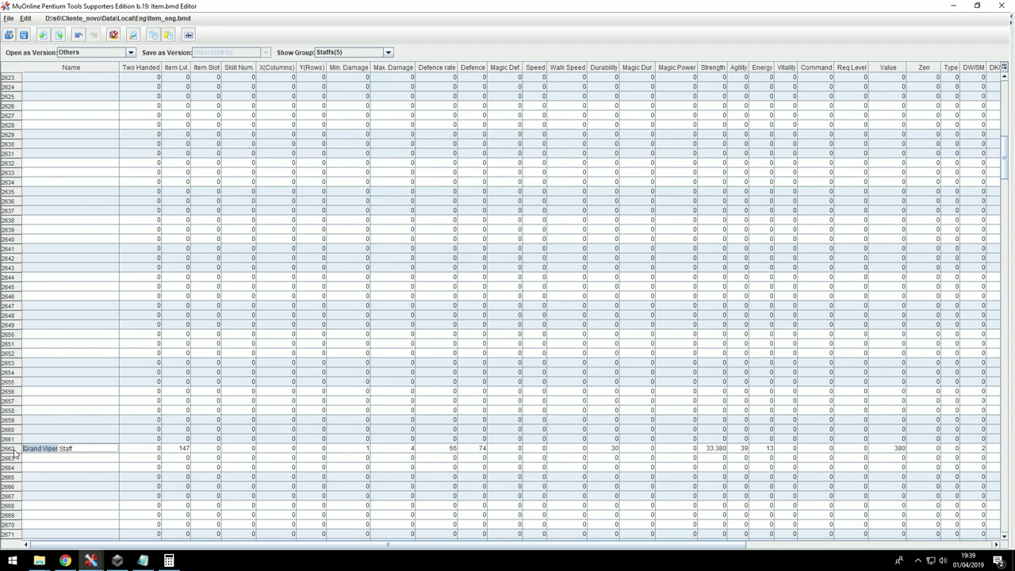
left_click_drag(161, 544, 537, 551)
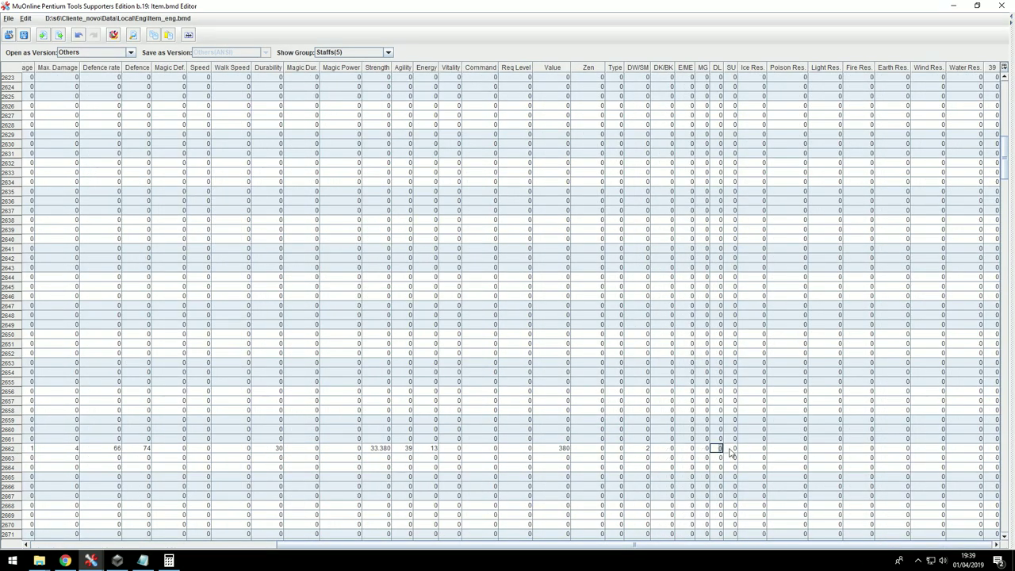
- Save the item table over Item_eng.bmd, Item_por.bmd and Item_spn.bmd in the client's Local language folders
left_click(24, 34)
left_click(415, 270)
left_click(573, 361)
left_click(24, 34)
left_click(569, 214)
double_click(397, 258)
left_click(403, 270)
double_click(403, 271)
left_click(24, 35)
left_click(569, 214)
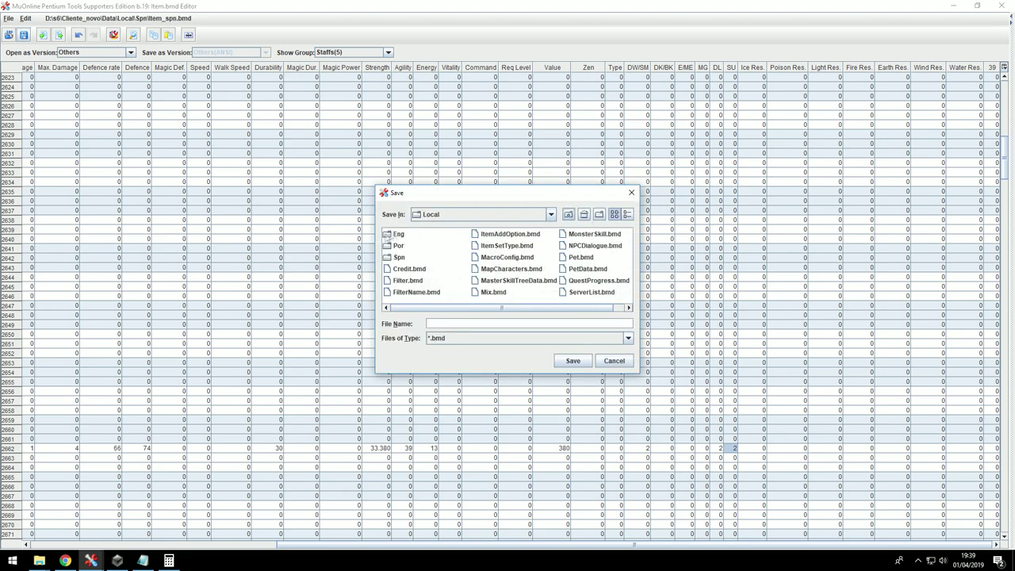
double_click(397, 235)
double_click(403, 270)
key("ctrl+s")
double_click(413, 268)
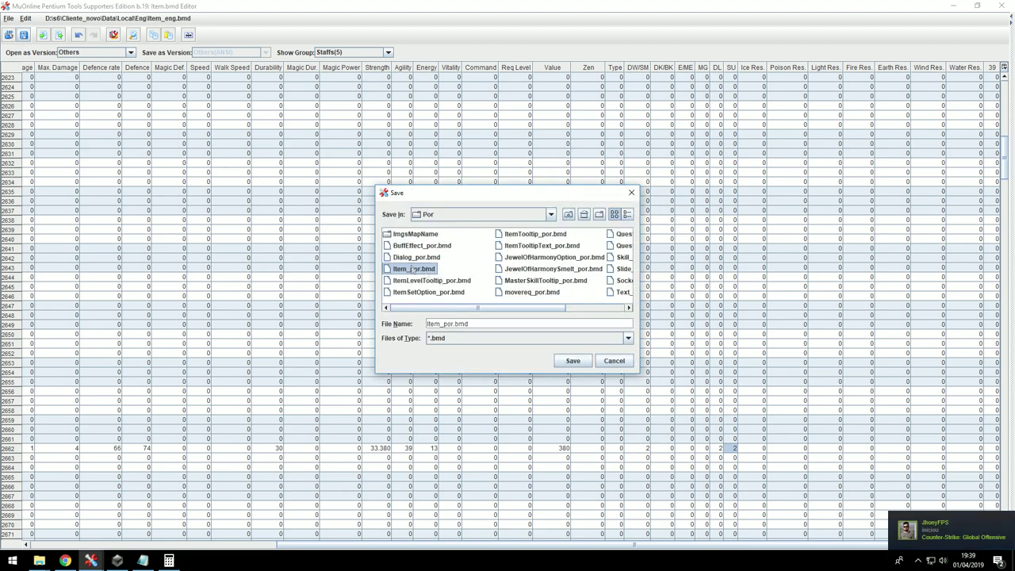
key("ctrl+s")
left_click(568, 214)
double_click(401, 257)
double_click(412, 269)
- Check the Horus Staff line in the Item text file, and rename the model in the HUROS staff folder to staff102.bmd
left_click(142, 561)
left_click_drag(510, 434, 147, 435)
left_click(40, 561)
left_click(103, 526)
key("alt+Left")
double_click(191, 210)
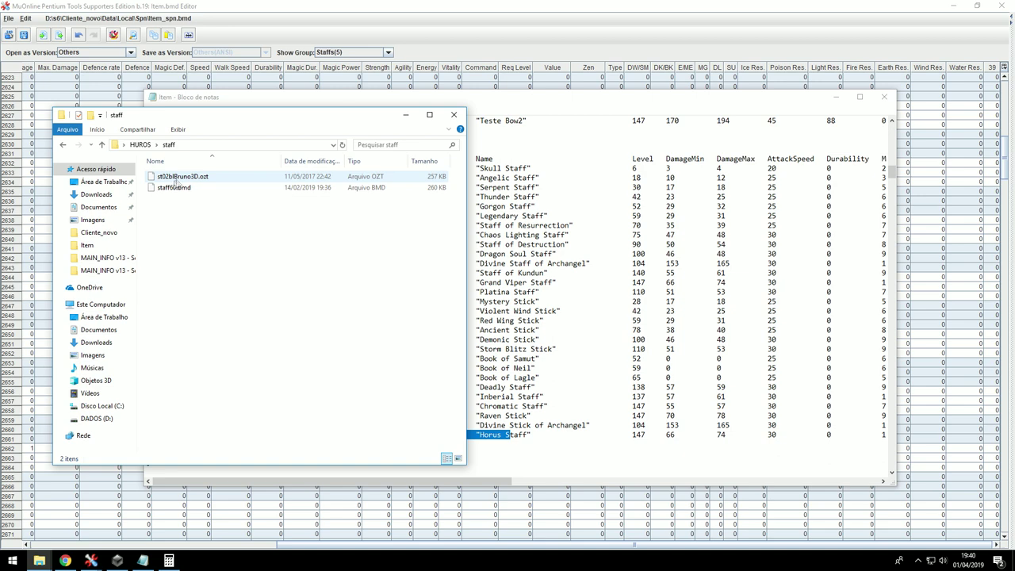
left_click(175, 189)
left_click(199, 261)
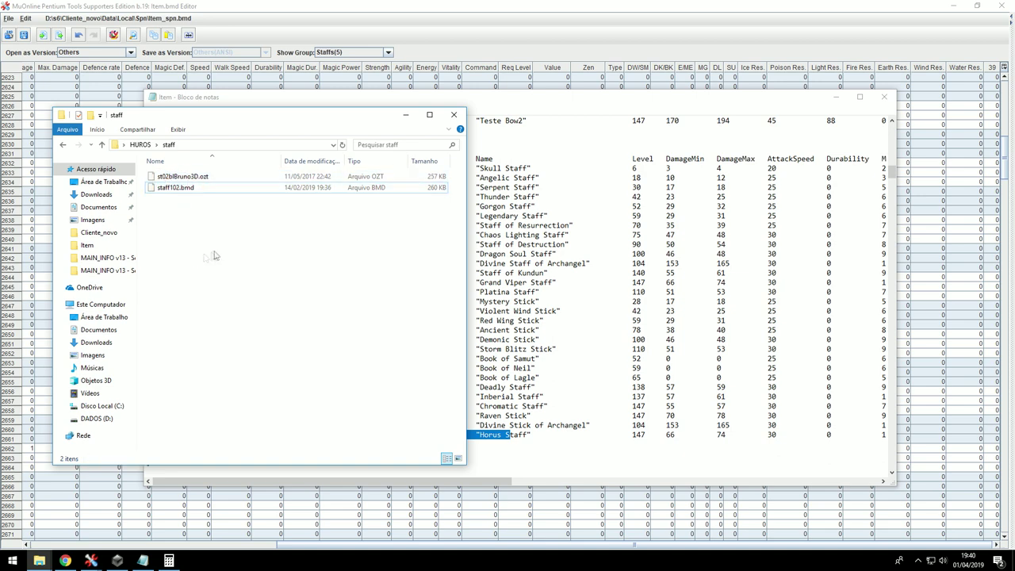
- Copy both staff files into the client's Data\Item folder and return to the Cliente_novo folder
key("ctrl+a")
left_click(40, 561)
left_click(131, 520)
double_click(469, 225)
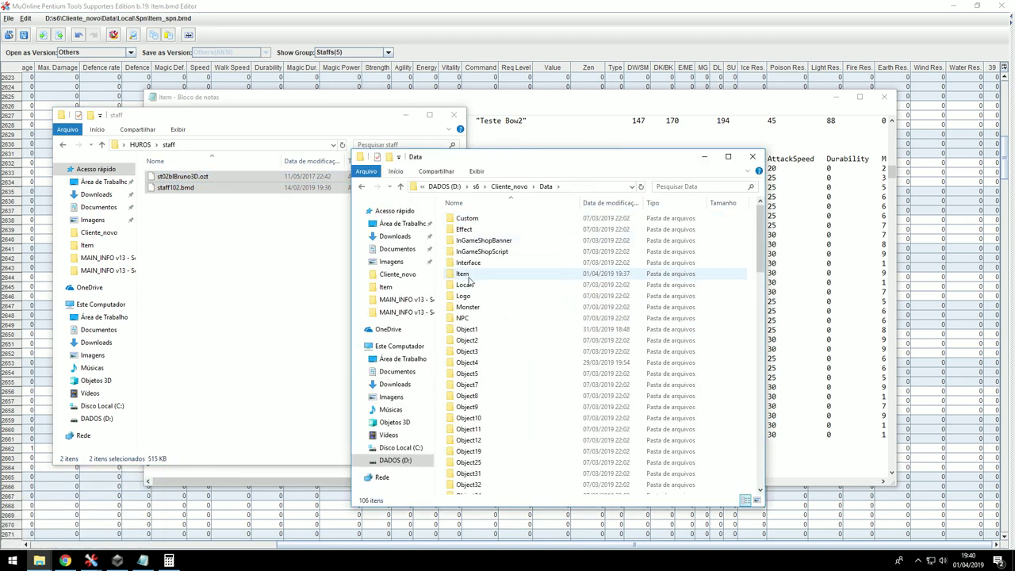
double_click(469, 275)
key("alt+Left")
key("alt+Left")
left_click(806, 292)
- In the CustomItem text file, duplicate the shield102 line and change the copy's model name to staff102
left_click(40, 561)
left_click(262, 520)
left_click(671, 185)
double_click(594, 304)
key("ctrl+c")
key("End")
key("Return")
key("ctrl+v")
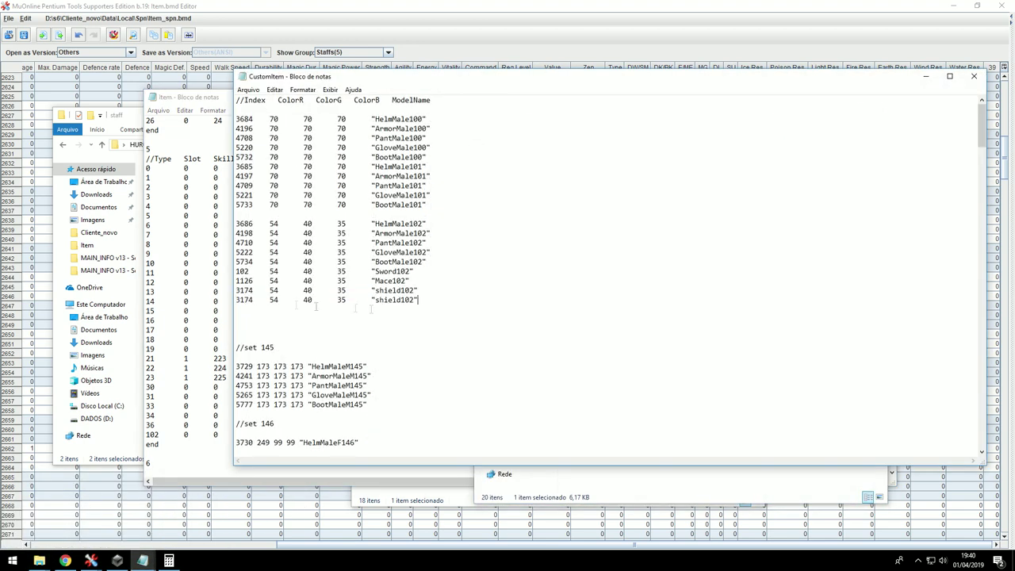
left_click(104, 160)
left_click(186, 211)
left_click(177, 188)
key("F2")
left_click(525, 155)
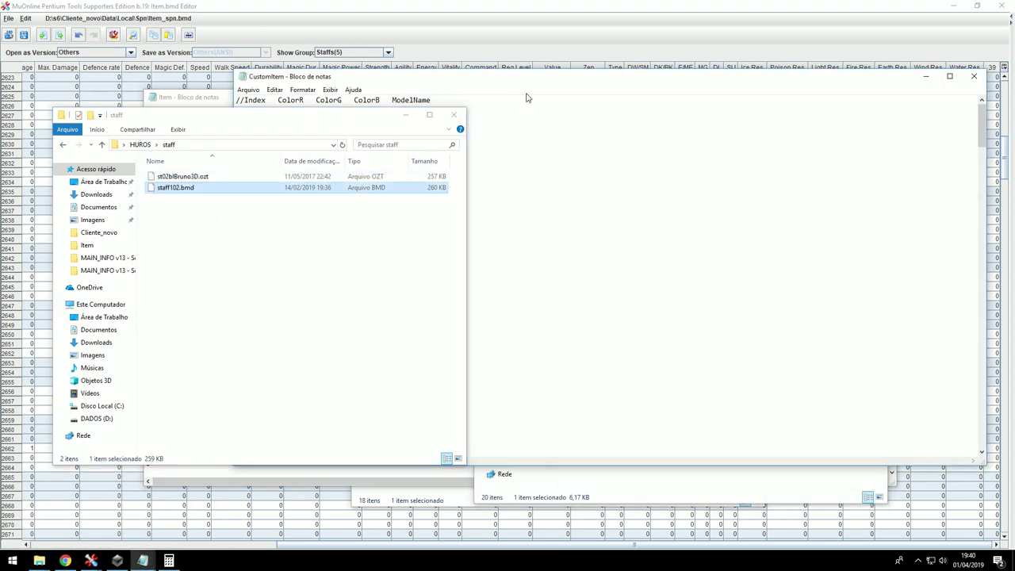
- Set the staff102 line's index to the Horus Staff's 2662, then save and close the CustomItem file
left_click(91, 561)
left_click_drag(147, 467, 25, 451)
left_click(30, 450)
left_click(168, 561)
mouse_move(155, 564)
left_click(199, 515)
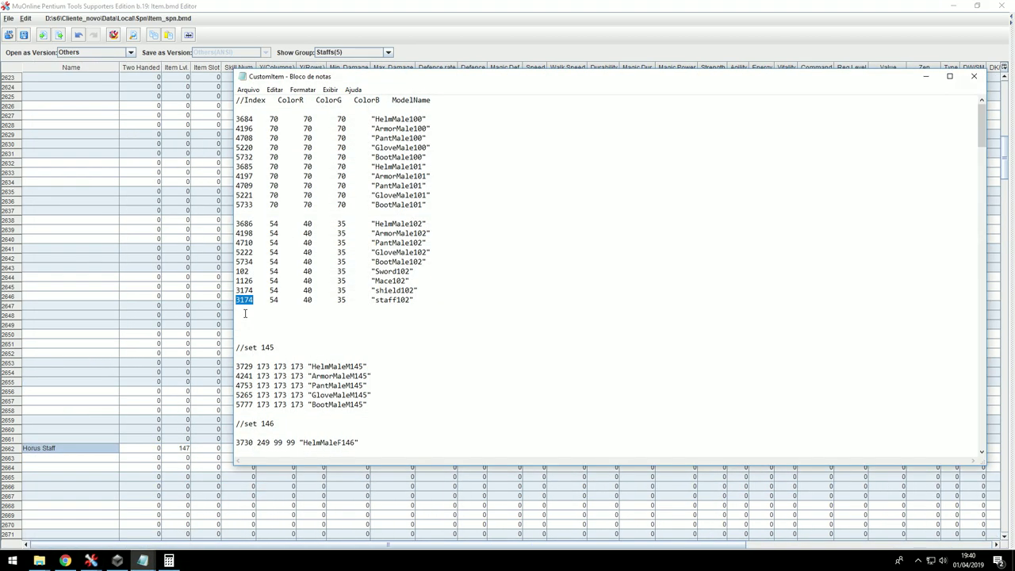
left_click(249, 89)
left_click(256, 125)
left_click_drag(436, 302, 225, 304)
left_click(974, 77)
- Run GetMainInfo-Premium and copy the generated main.premium from the Premium folder over the one in Cliente_novo
left_click(40, 561)
left_click(175, 514)
double_click(610, 381)
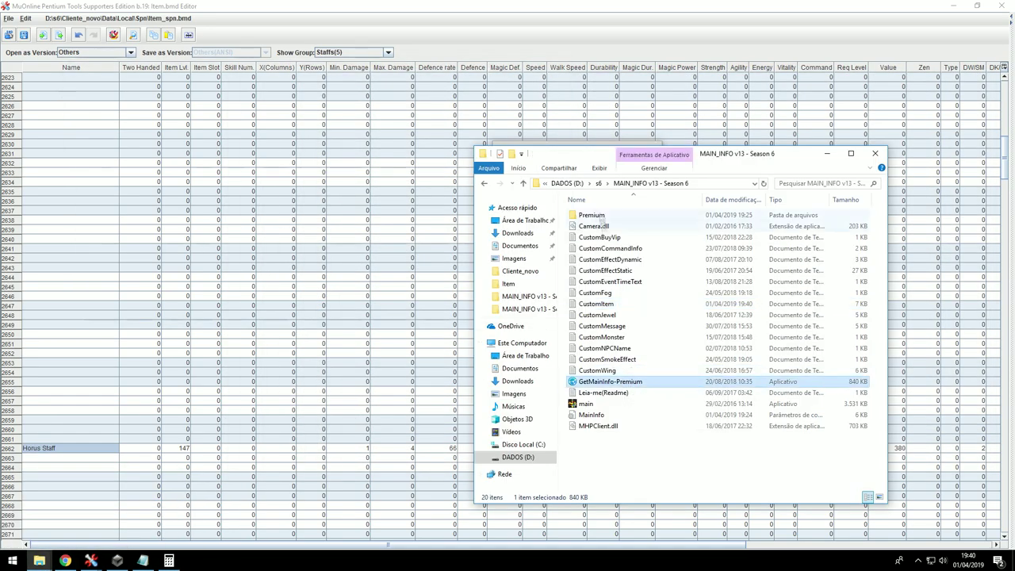
double_click(593, 216)
left_click(600, 248)
key("ctrl+c")
left_click(40, 560)
left_click(113, 519)
key("ctrl+v")
left_click(479, 195)
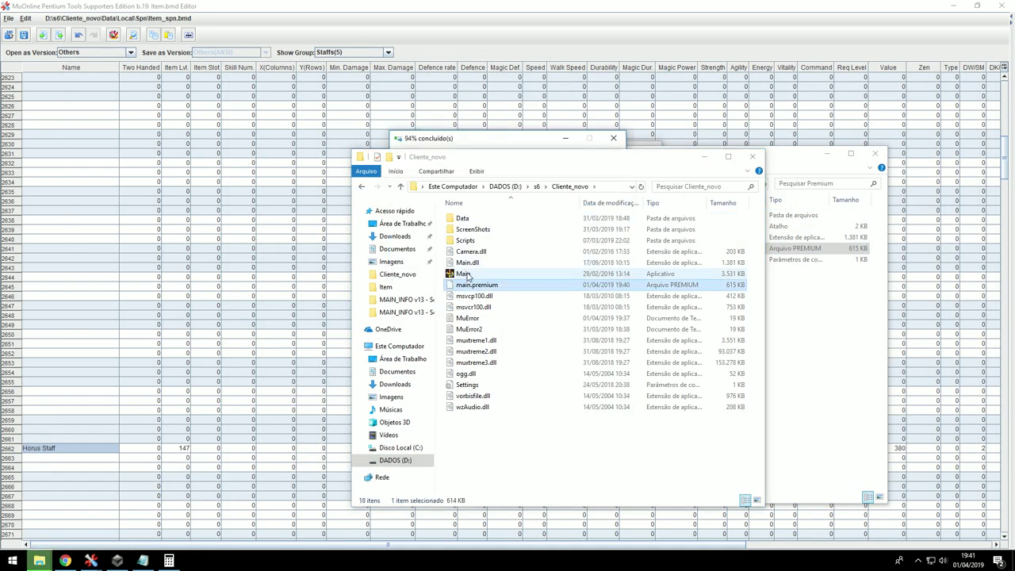
- Launch the Main game client, enter Lorencia with the character, and create the Horus Staff with /make 5 102 15
double_click(475, 273)
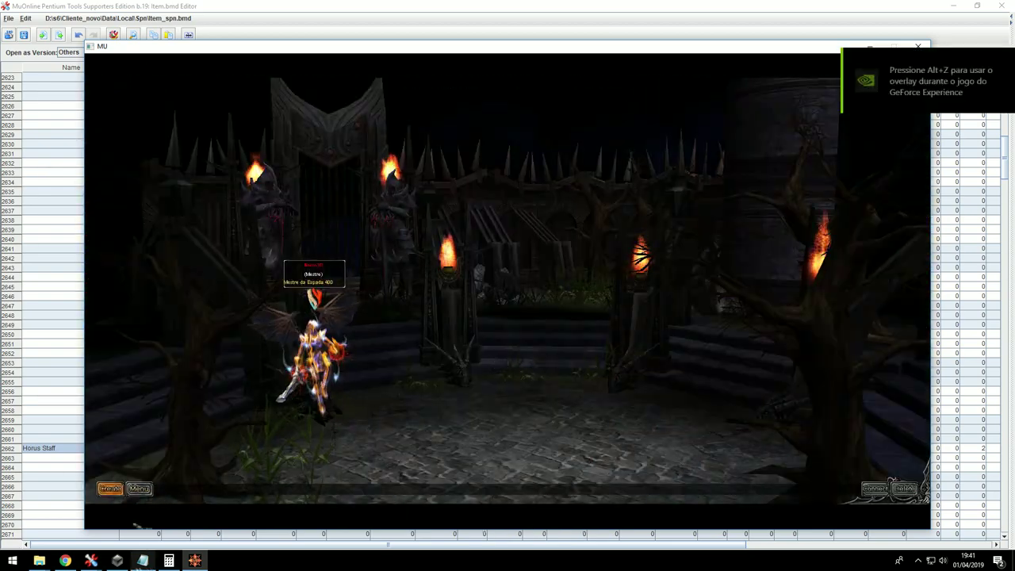
left_click(143, 561)
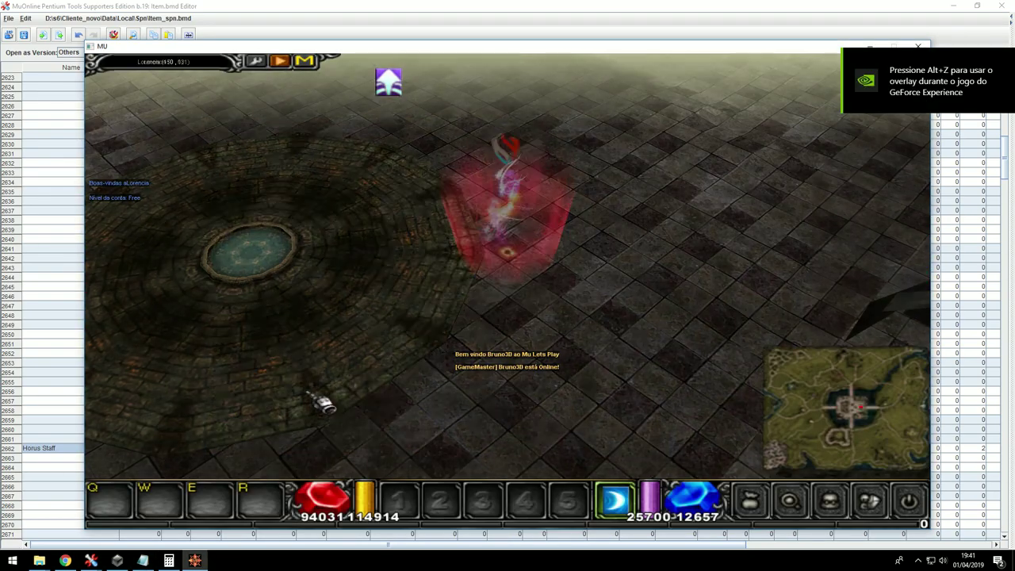
key("v")
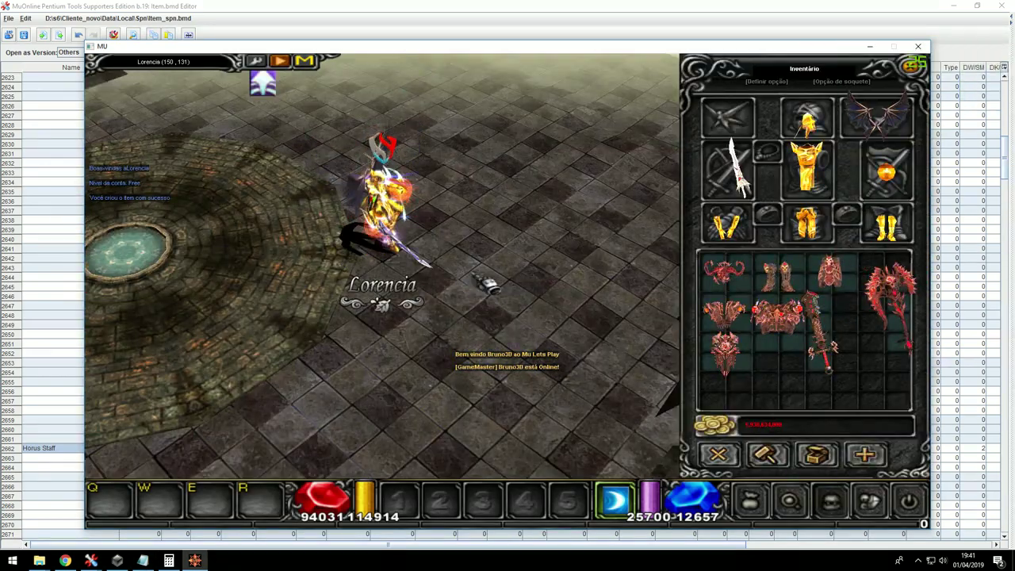
key("Return")
key("Up")
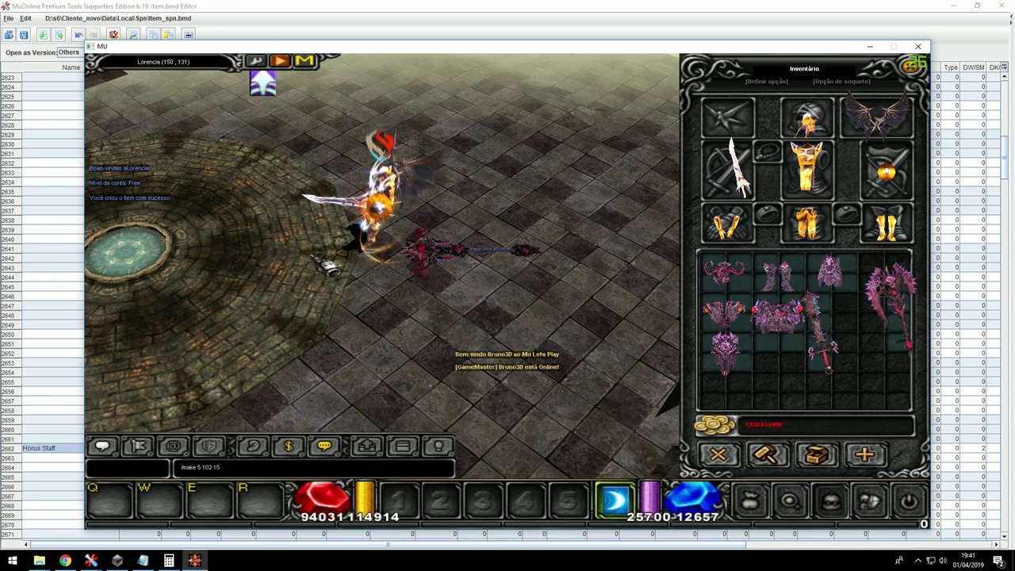
key("Return")
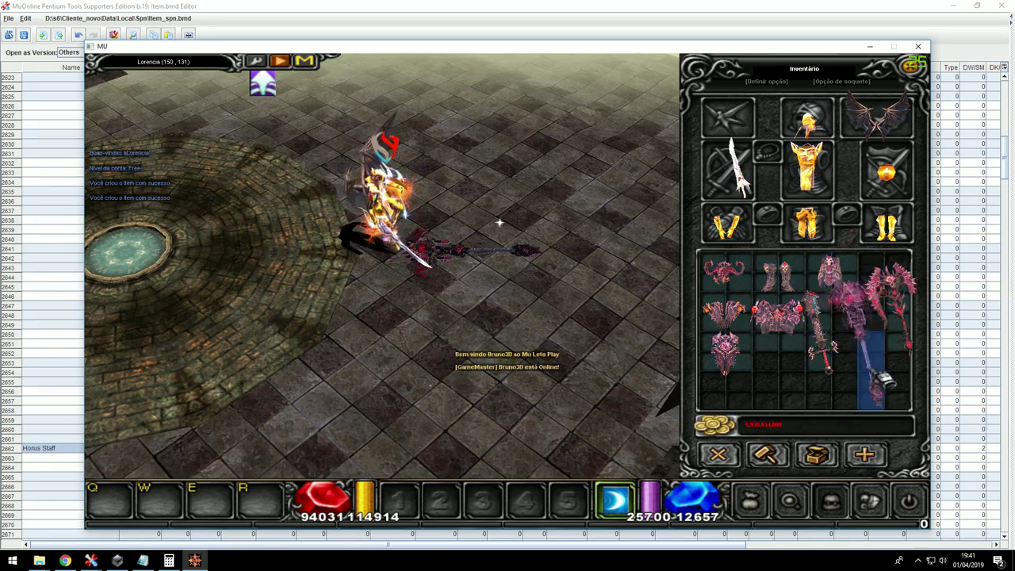
- Examine the Horus staff, weapons and shield in the character's inventory, then close the game client
left_click(872, 358)
left_click(821, 337)
left_click(822, 358)
left_click(726, 354)
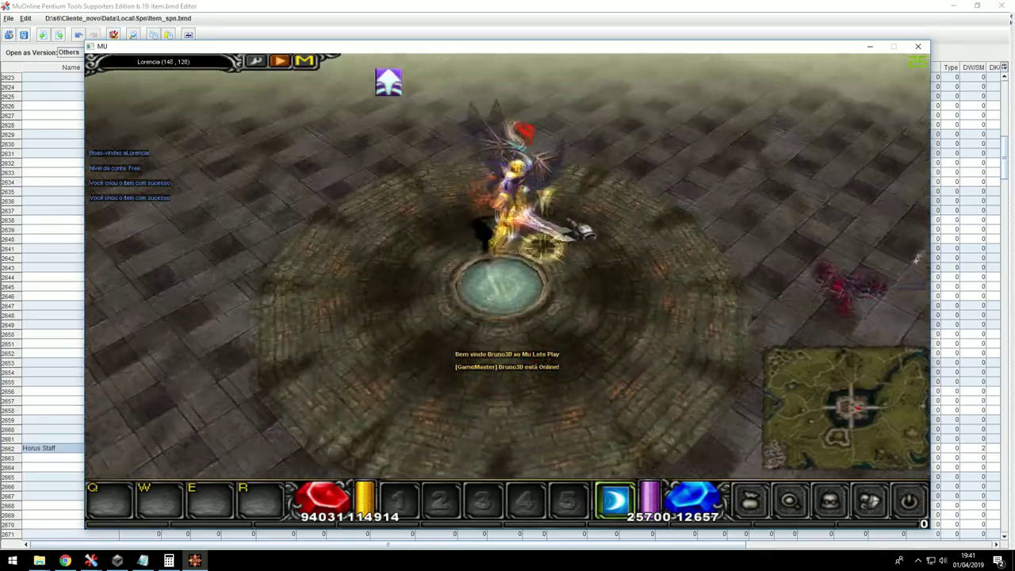
key("v")
key("Tab")
left_click(917, 46)
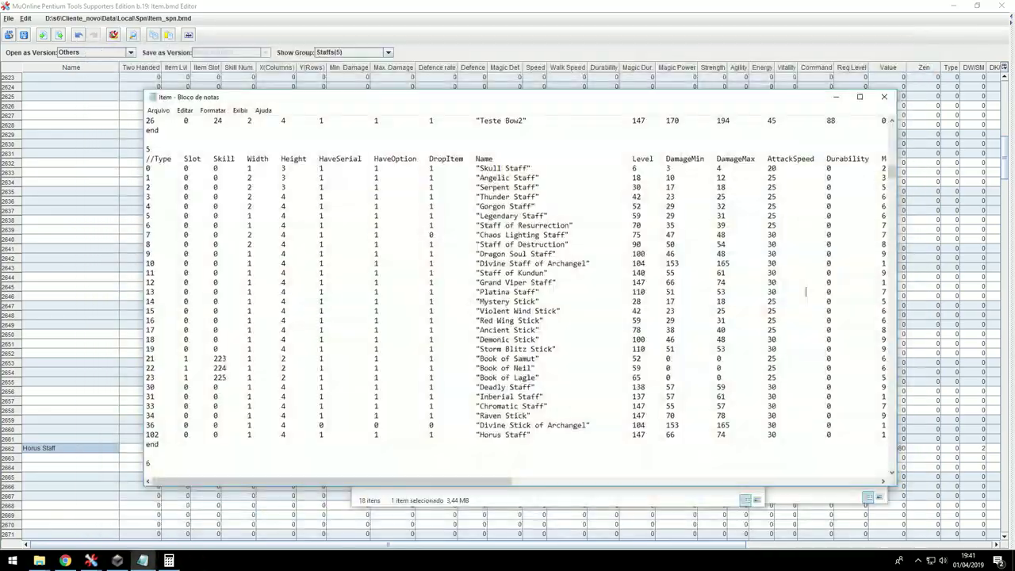
- Close the Item text file and the staff folder, hide the item table, and bring the Cliente_novo folder into clear view
left_click(889, 103)
left_click_drag(670, 158, 493, 154)
left_click(881, 154)
left_click(650, 153)
left_click(574, 153)
left_click(956, 7)
left_click(454, 115)
left_click_drag(595, 143, 397, 99)
- Open BmdDec and start an EX603 conversion of ItemToolTip.bmd
double_click(381, 504)
left_click_drag(491, 247, 321, 247)
left_click(126, 247)
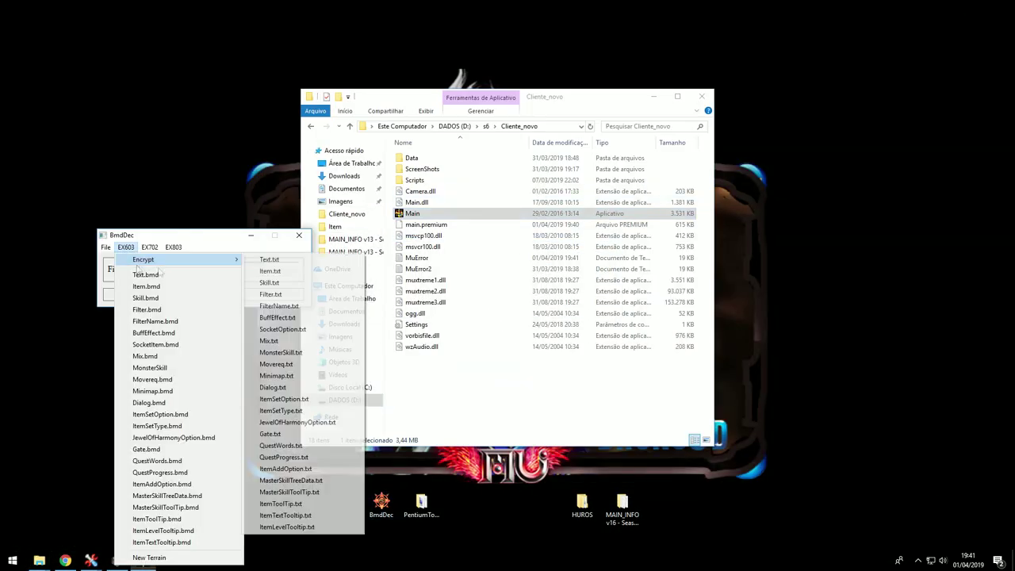
left_click(201, 526)
- Open the client's Data\Local\Por folder and delete the old ItemTooltip_por text file
left_click(486, 127)
double_click(421, 160)
double_click(413, 159)
double_click(413, 226)
left_click(415, 172)
double_click(411, 169)
double_click(428, 302)
key("alt+F4")
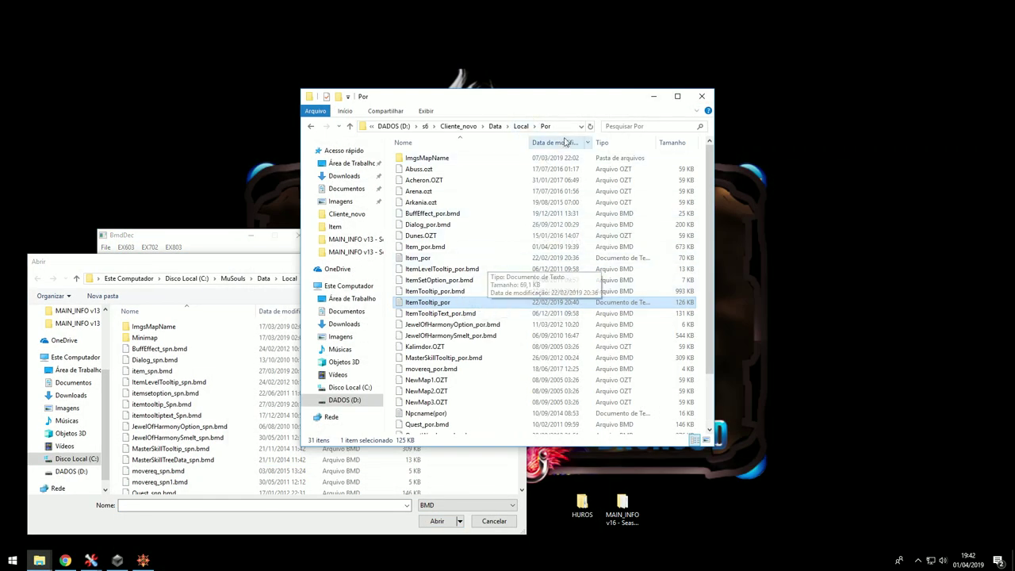
right_click(426, 301)
left_click(448, 508)
- Decrypt ItemTooltip_por.bmd from the client's Por folder and save the result there as the text file ItemTooltip_por
left_click(225, 296)
left_click(346, 279)
key("ctrl+v")
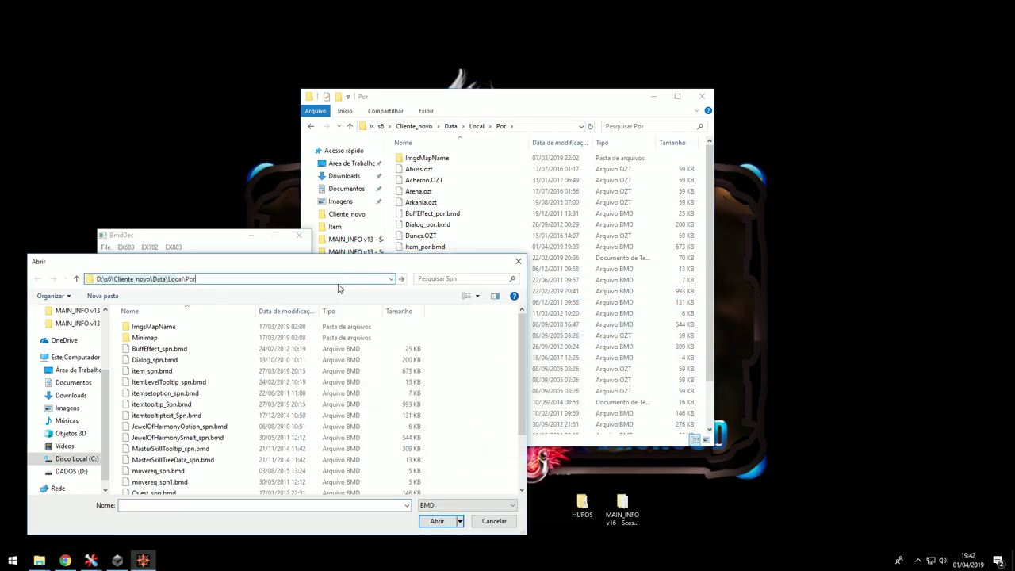
key("Return")
left_click(204, 394)
left_click(437, 522)
type("ItemTooltip_por")
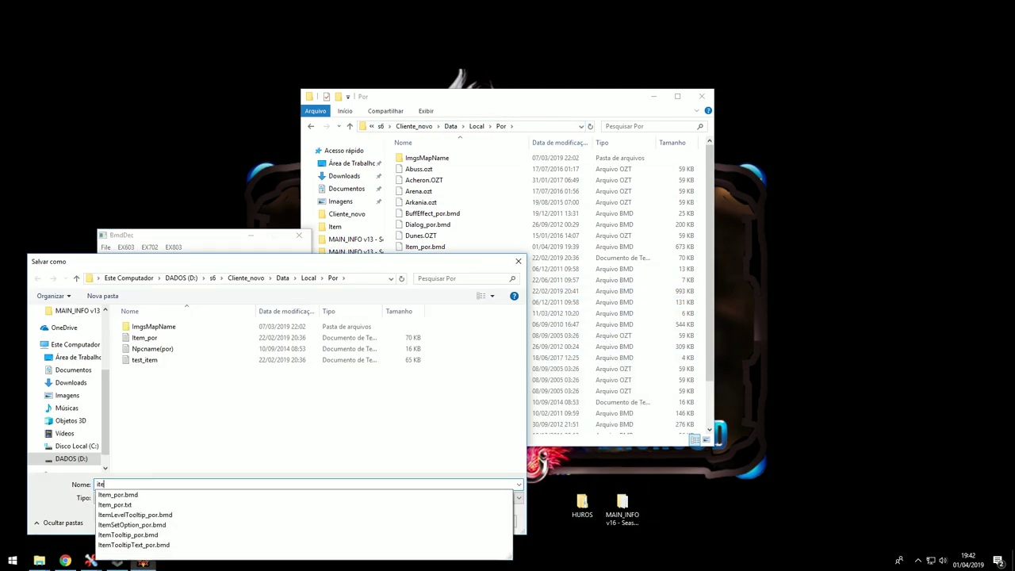
left_click(441, 521)
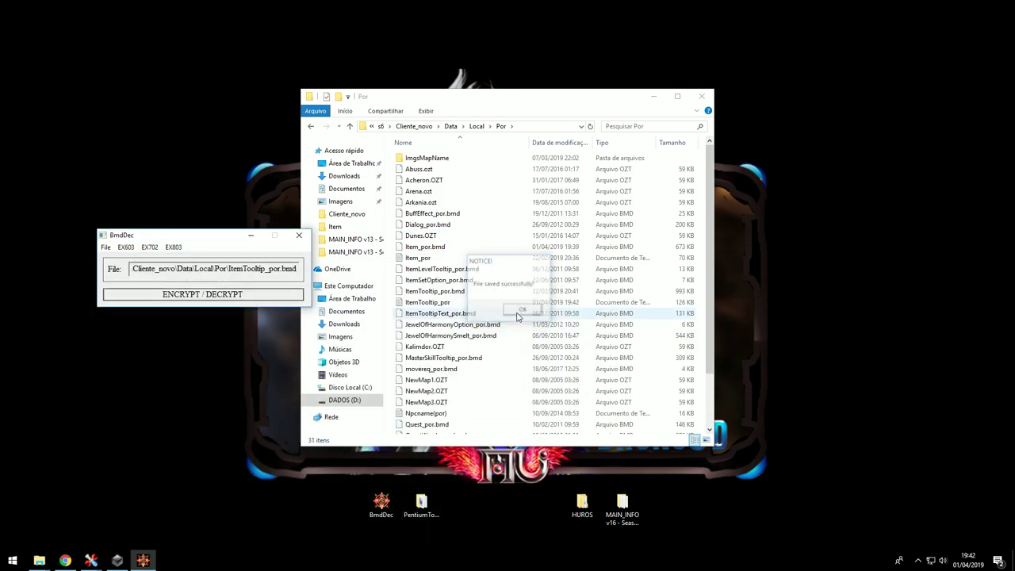
left_click(523, 310)
- Open the ItemTooltip_por text file in a maximized window and go to its sword entries
double_click(426, 302)
scroll(435, 333, "down", 20)
mouse_move(981, 191)
left_mouse_down()
mouse_move(966, 298)
mouse_move(967, 190)
left_mouse_up()
double_click(566, 79)
left_click_drag(1010, 146, 1009, 40)
left_click_drag(2, 94, 78, 104)
left_click(36, 123)
- Duplicate a sword line at the end of section 0 as index 102 named Horus Sword
left_click_drag(80, 58, 78, 94)
left_click_drag(75, 75, 131, 77)
key("Home")
key("shift+Down")
key("ctrl+c")
left_click(3, 350)
key("Return")
key("Up")
key("ctrl+v")
key("BackSpace")
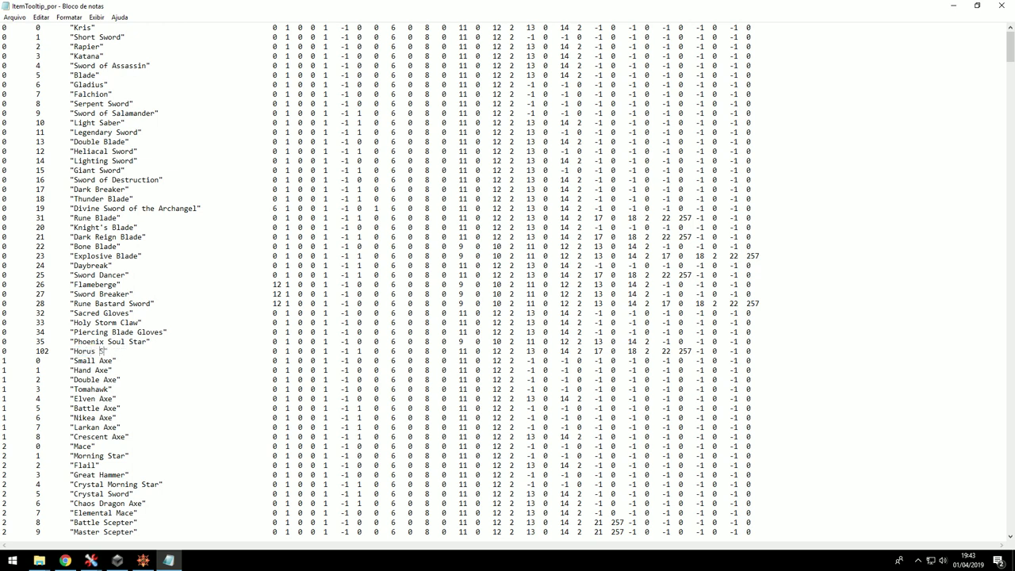
- Duplicate a scepter line at the end of section 2 as index 102 named Horus Mace
scroll(128, 184, "down", 6)
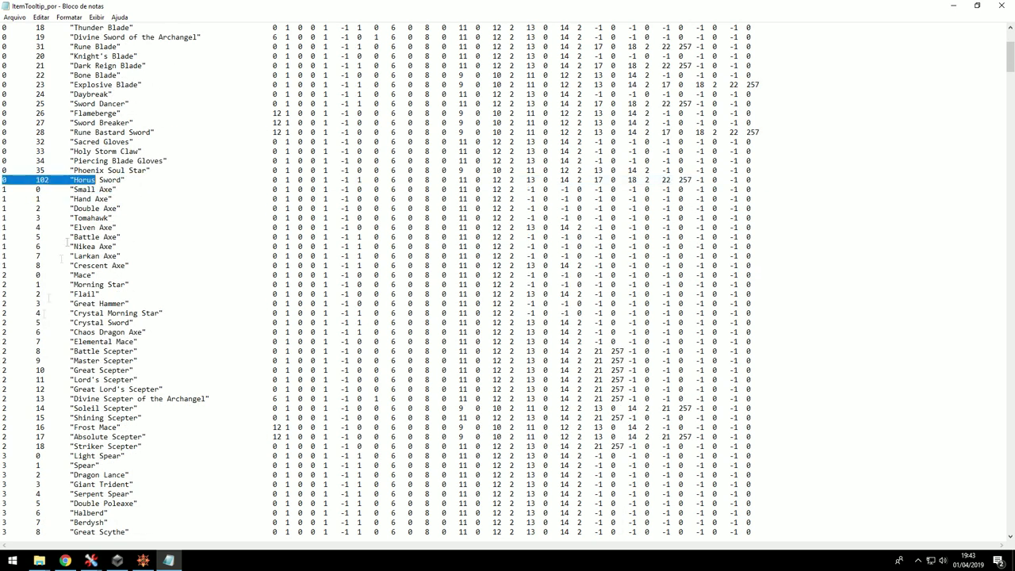
scroll(25, 388, "down", 2)
left_click_drag(3, 396, 4, 397)
key("ctrl+c")
key("ctrl+v")
key("ctrl+v")
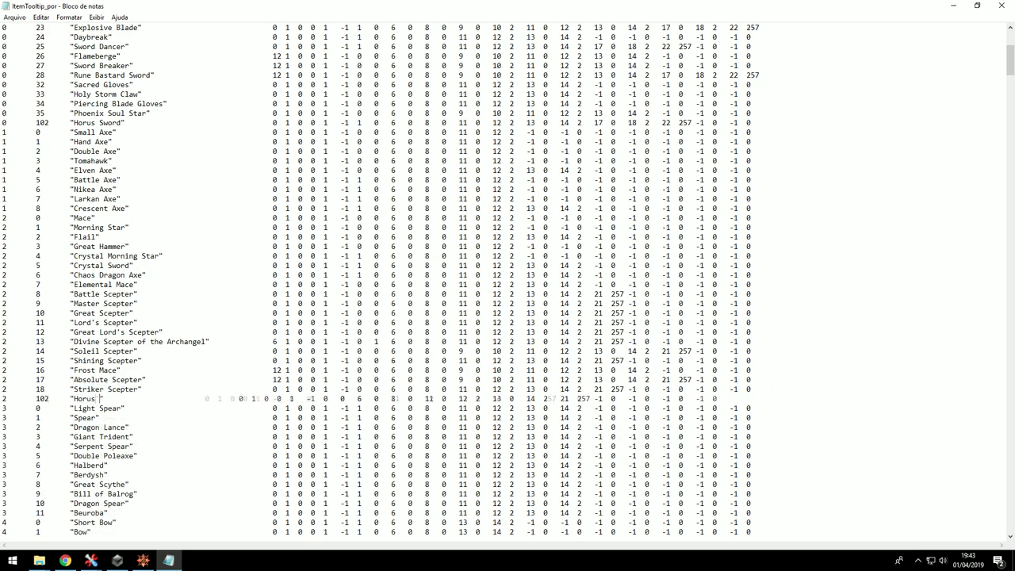
left_click_drag(117, 399, 31, 399)
- Duplicate the Grand Viper Staff line at the end of section 5 as index 102 named Horus Staff
scroll(30, 407, "down", 16)
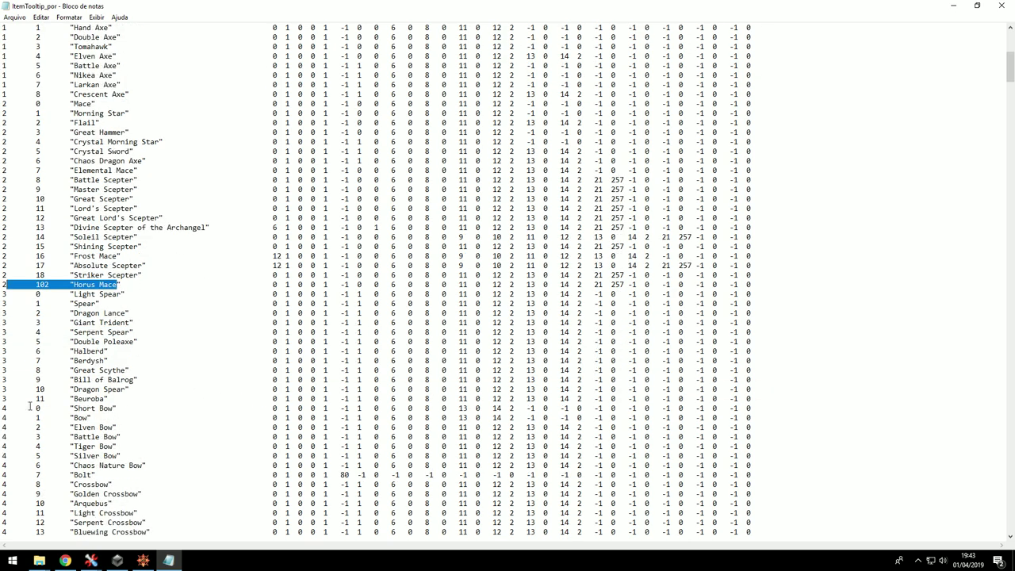
scroll(63, 389, "down", 1)
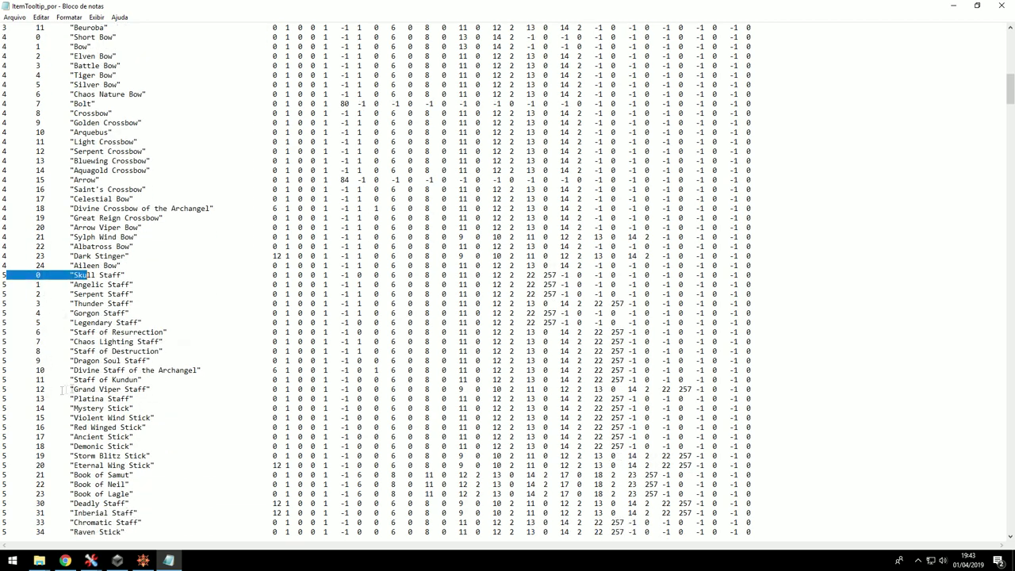
left_click_drag(3, 391, 3, 398)
key("ctrl+c")
scroll(5, 397, "down", 6)
left_click(3, 382)
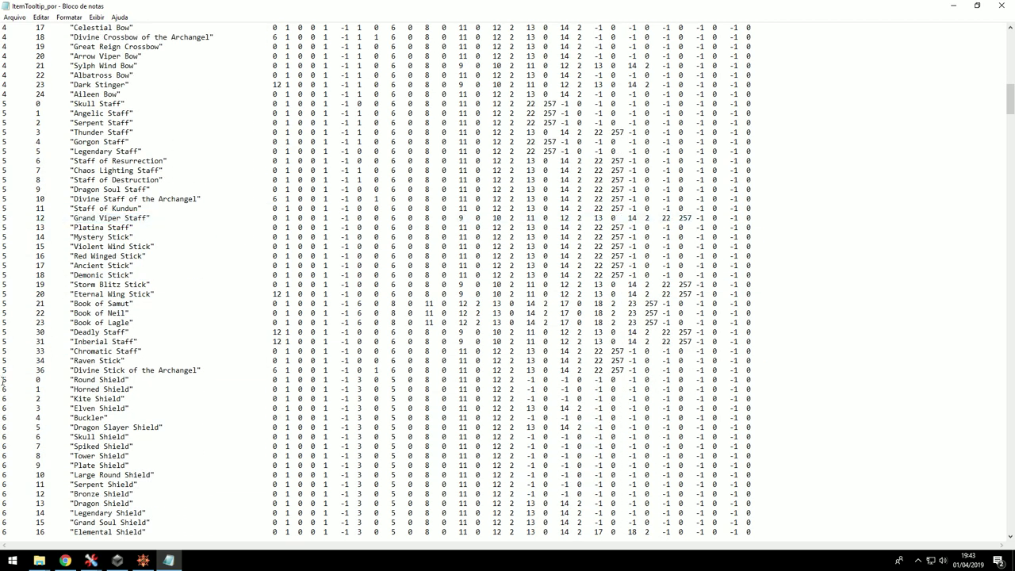
key("ctrl+v")
key("Return")
key("Delete")
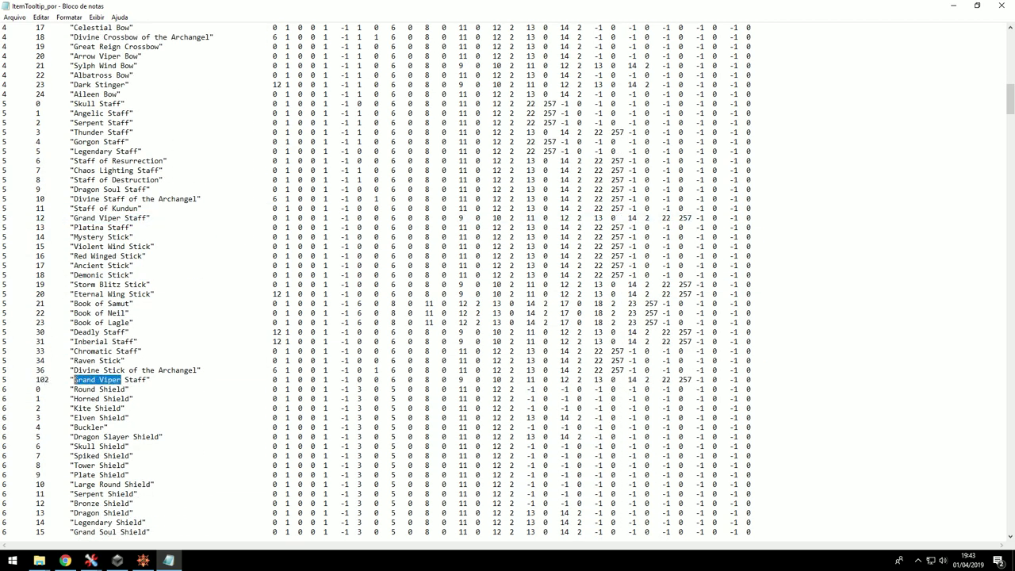
key("Tab")
- Duplicate a shield line at the end of section 6 as index 102 named Horus Shield
scroll(117, 379, "down", 6)
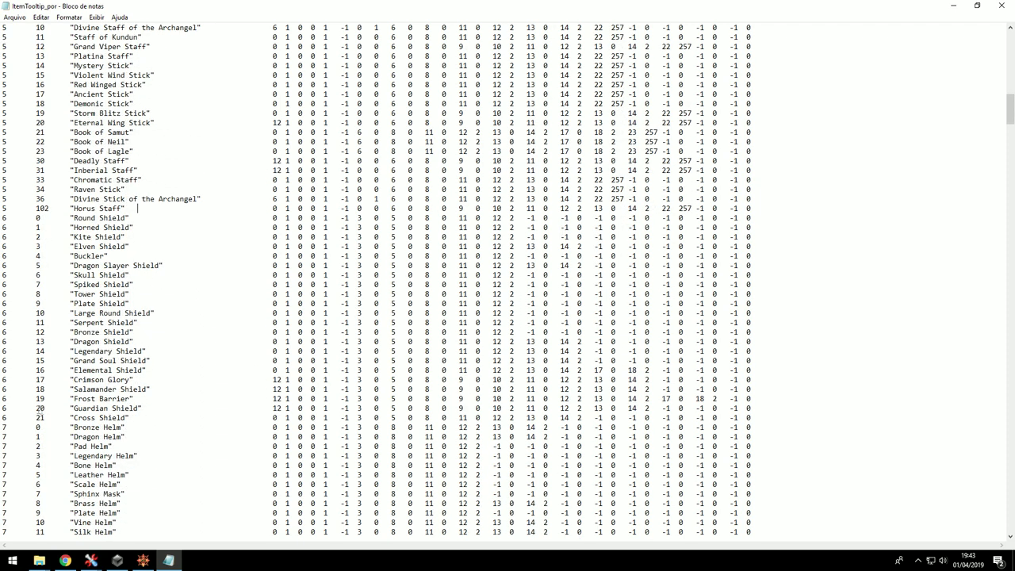
left_click_drag(4, 351, 4, 342)
key("ctrl+c")
left_click(3, 425)
key("Return")
key("Up")
key("ctrl+v")
key("Delete")
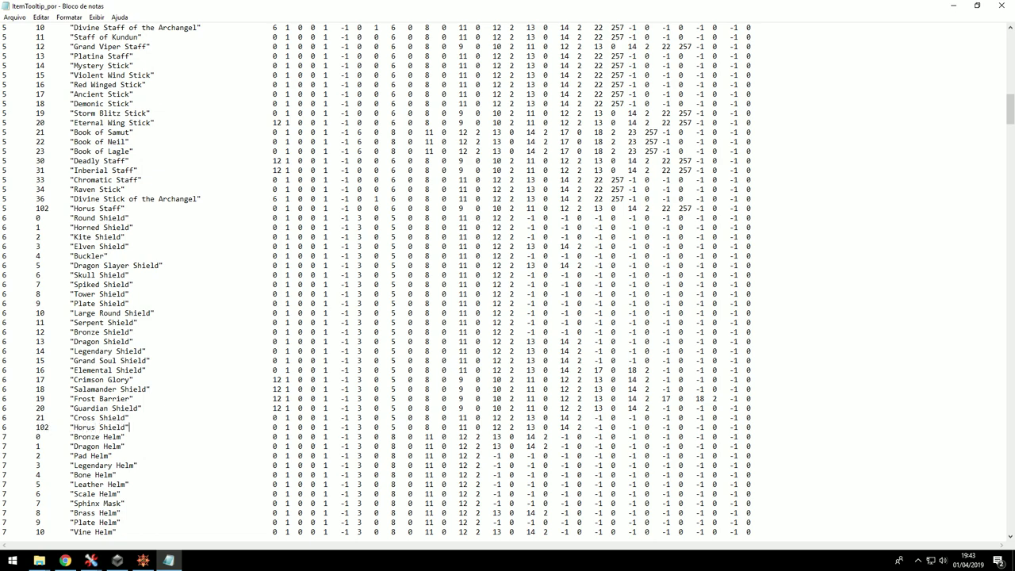
- Duplicate the last Snake helm line at the end of section 7 as index 102 named Horus Helm
scroll(39, 426, "down", 20)
key("ctrl+c")
left_click_drag(3, 395, 47, 400)
key("ctrl+v")
key("ctrl+v")
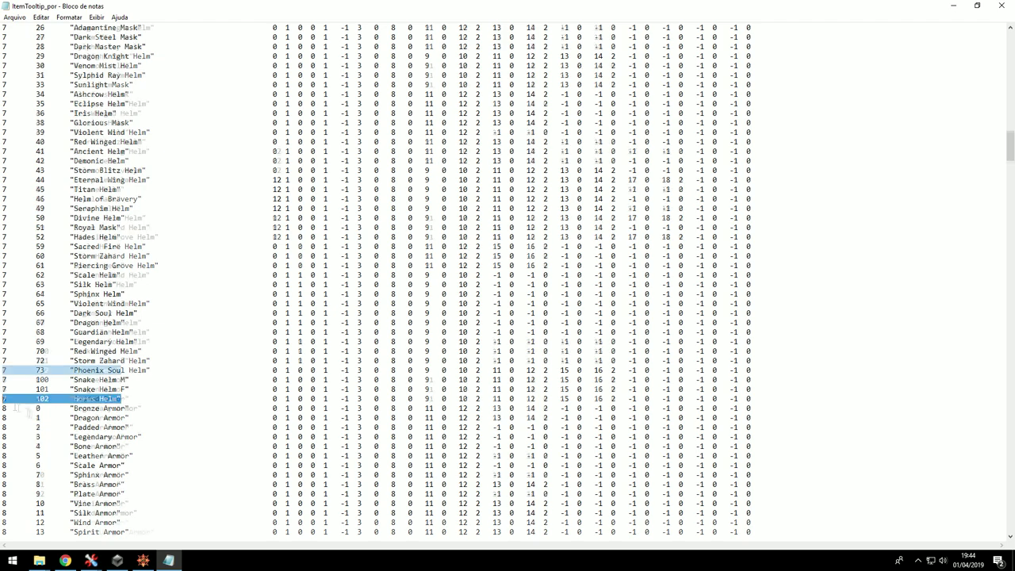
- Duplicate the last Snake armor line at the end of section 8 as index 102 named Horus Armor
scroll(44, 459, "down", 20)
left_click_drag(3, 503, 4, 494)
key("ctrl+c")
left_click(3, 502)
key("ctrl+v")
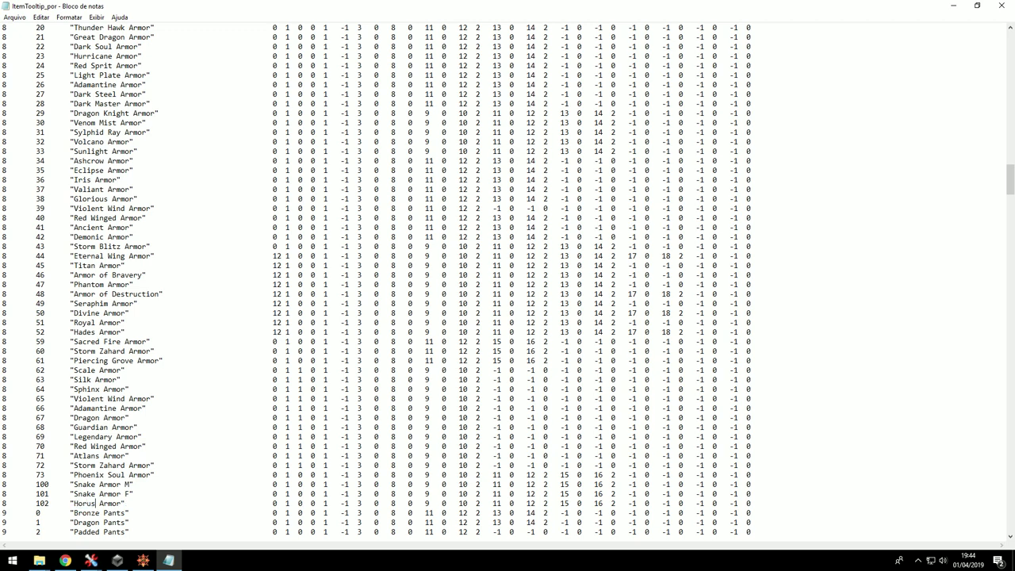
- Duplicate the Snake Pants F line at the end of section 9 as index 102 named Horus Pants
scroll(40, 444, "down", 20)
left_click(37, 427)
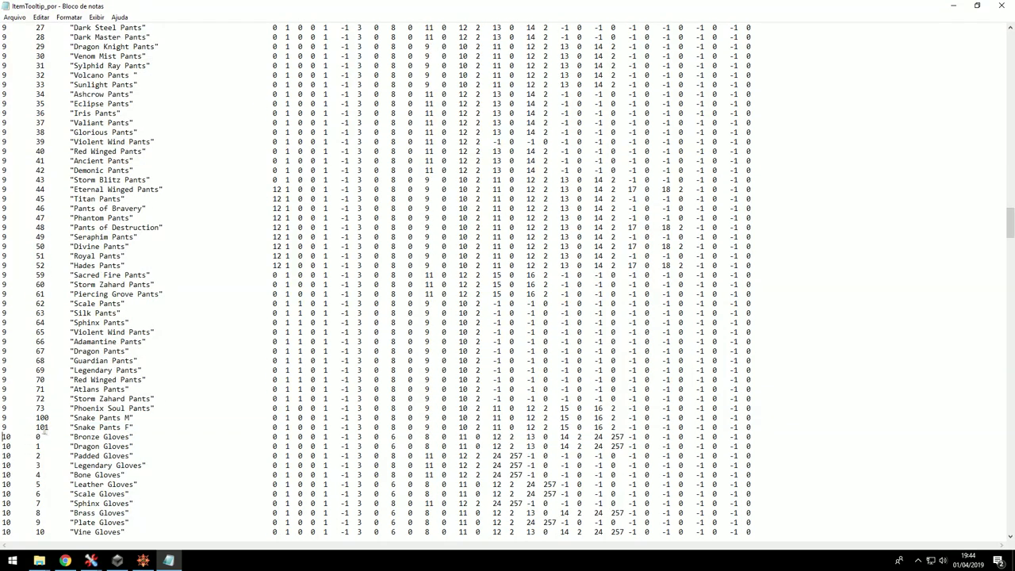
key("ctrl+v")
key("ctrl+v")
left_click_drag(44, 437, 50, 437)
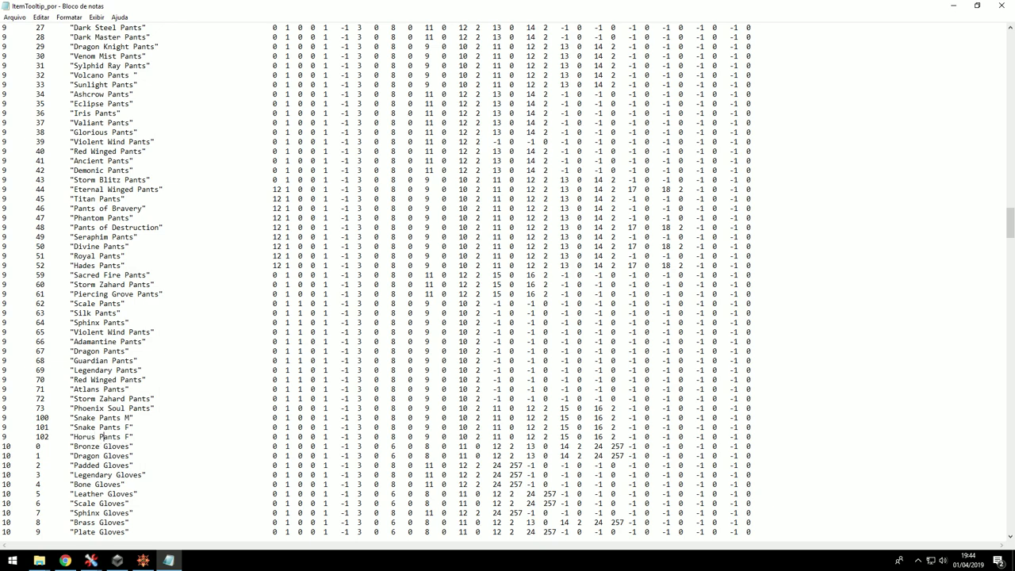
key("Delete")
key("Delete")
- Duplicate the Snake Gloves F line at the end of section 10 as index 102 named Horus Gloves
scroll(48, 412, "down", 20)
scroll(33, 392, "up", 3)
key("ctrl+c")
key("ctrl+v")
key("ctrl+v")
left_click_drag(3, 323, 49, 323)
type("2")
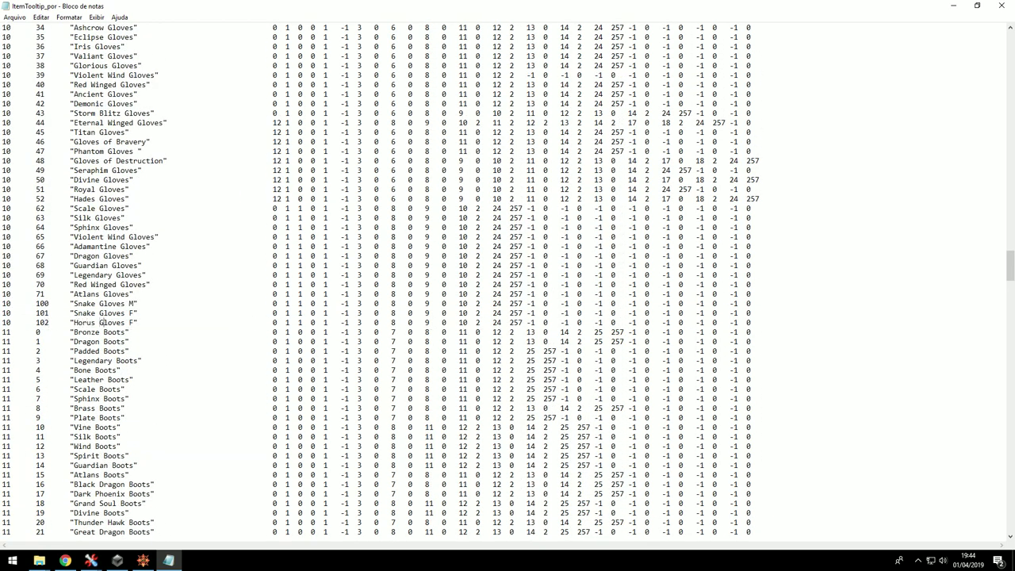
key("Right")
key("Tab")
- Duplicate the Snake Boots F line at the end of section 11 as index 102 named Horus Boots
scroll(121, 327, "down", 19)
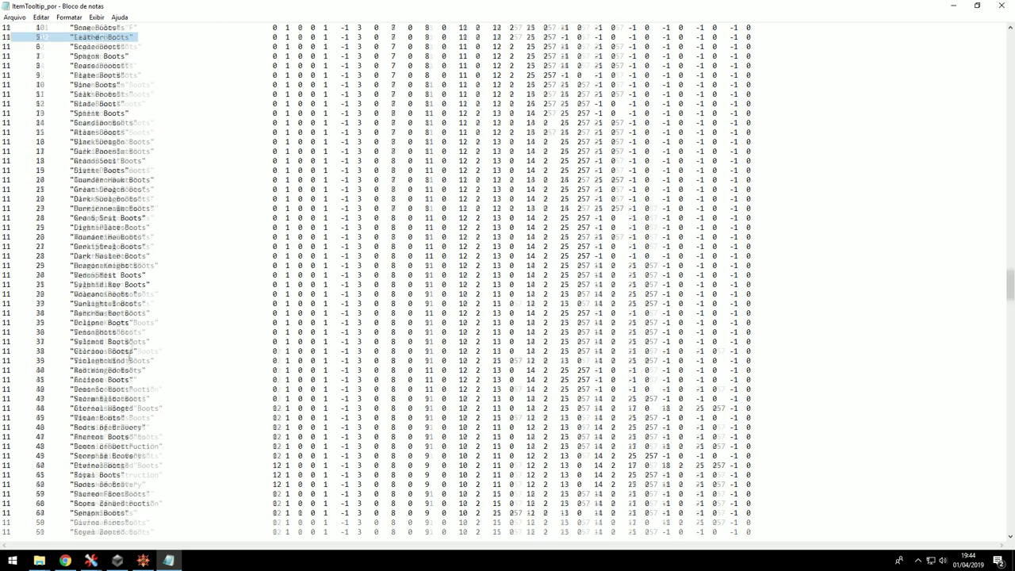
left_click_drag(3, 456, 4, 447)
key("ctrl+c")
key("ctrl+v")
key("ctrl+v")
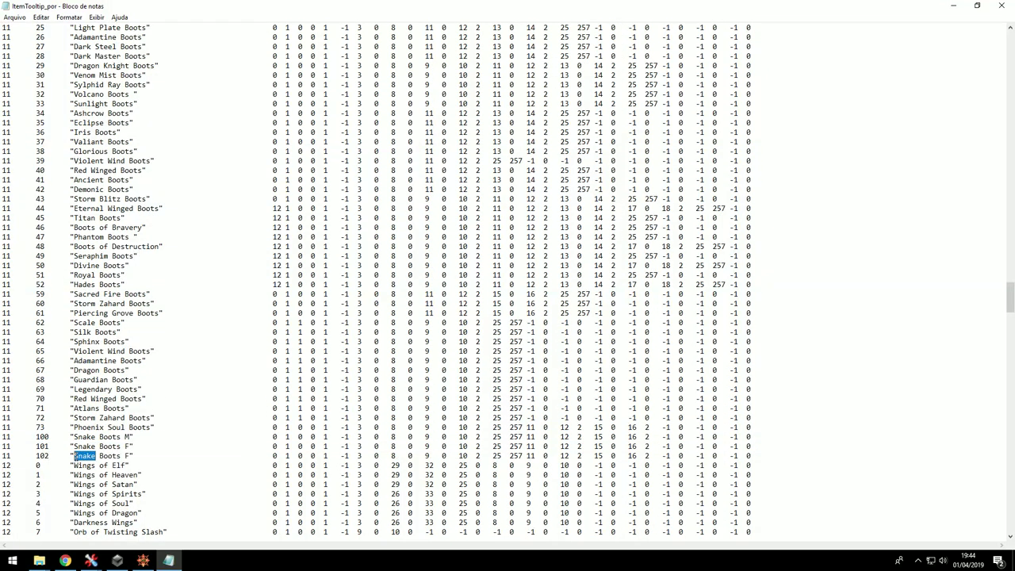
key("Delete")
key("Delete")
scroll(507, 285, "down", 3)
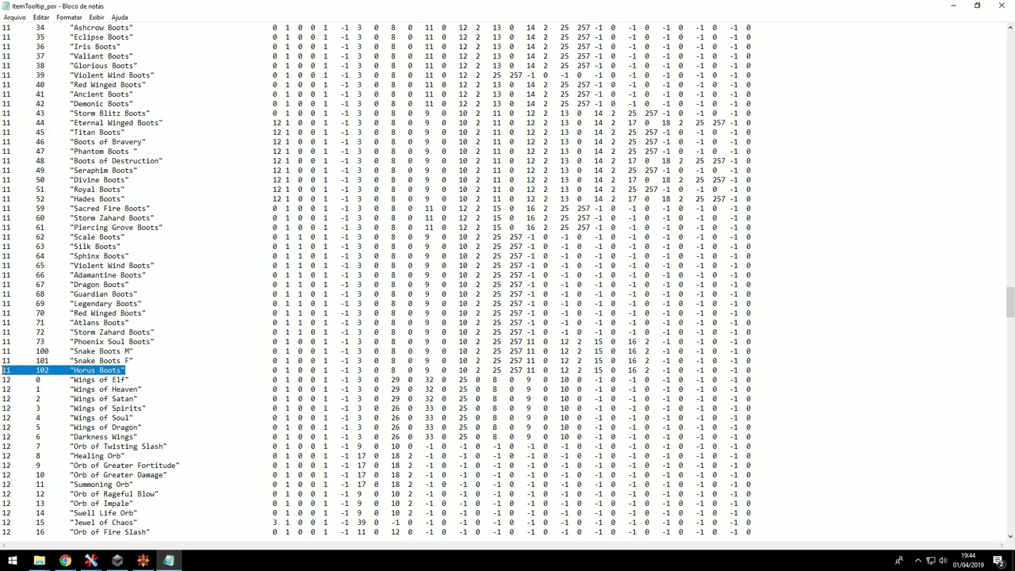
- Save the edited ItemTooltip_por text file and close it
scroll(80, 381, "down", 20)
scroll(150, 381, "up", 6)
left_click(14, 18)
left_click(28, 51)
left_click(1002, 6)
- Encrypt the ItemTooltip_por text file with BmdDec, overwriting ItemTooltip_por.bmd in the Por folder and ItemTooltip_eng.bmd in the Eng folder
left_click(127, 247)
mouse_move(147, 259)
left_click(292, 502)
left_click(160, 349)
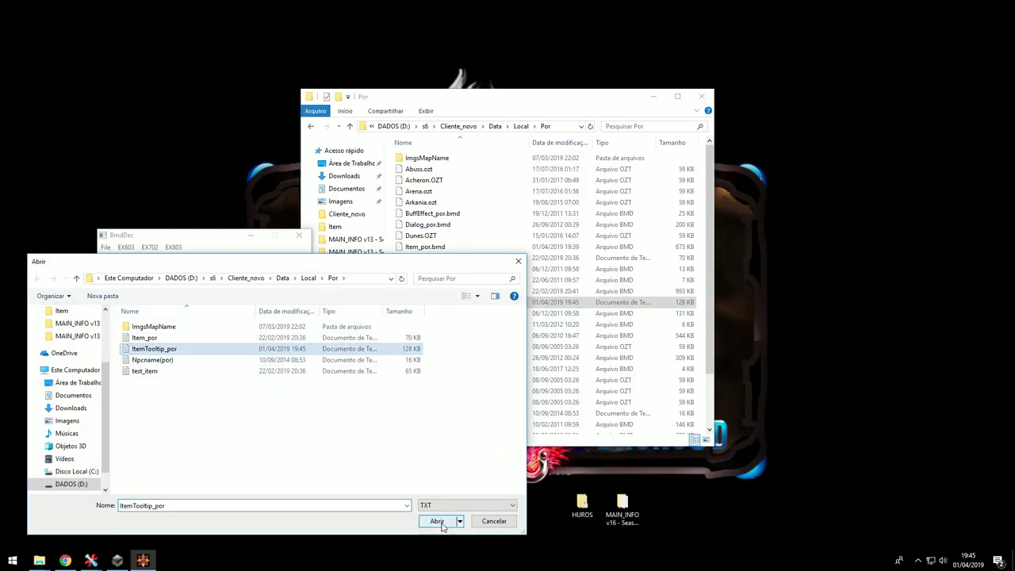
left_click(439, 522)
left_click(162, 393)
left_click(441, 521)
left_click(537, 283)
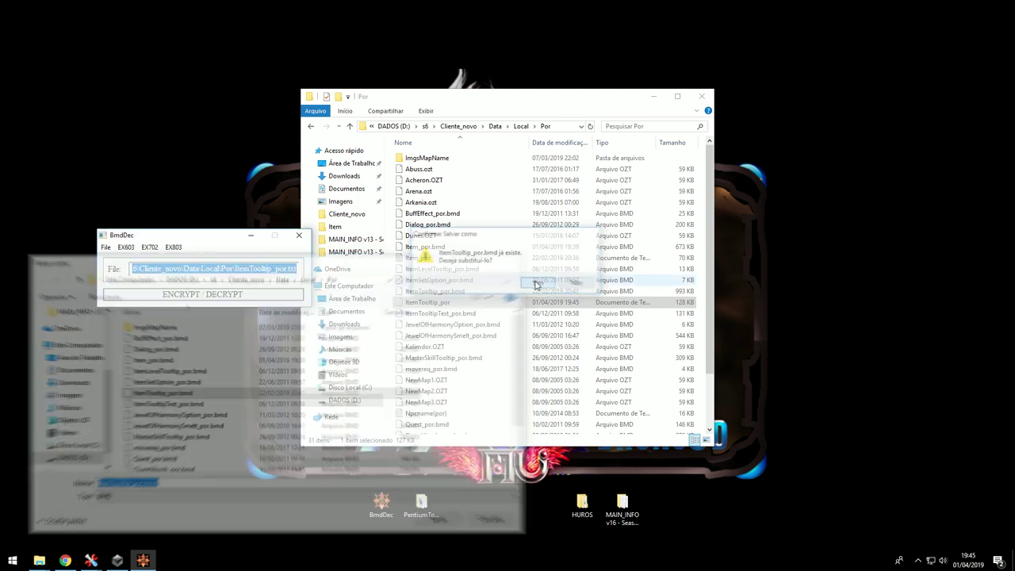
left_click(76, 279)
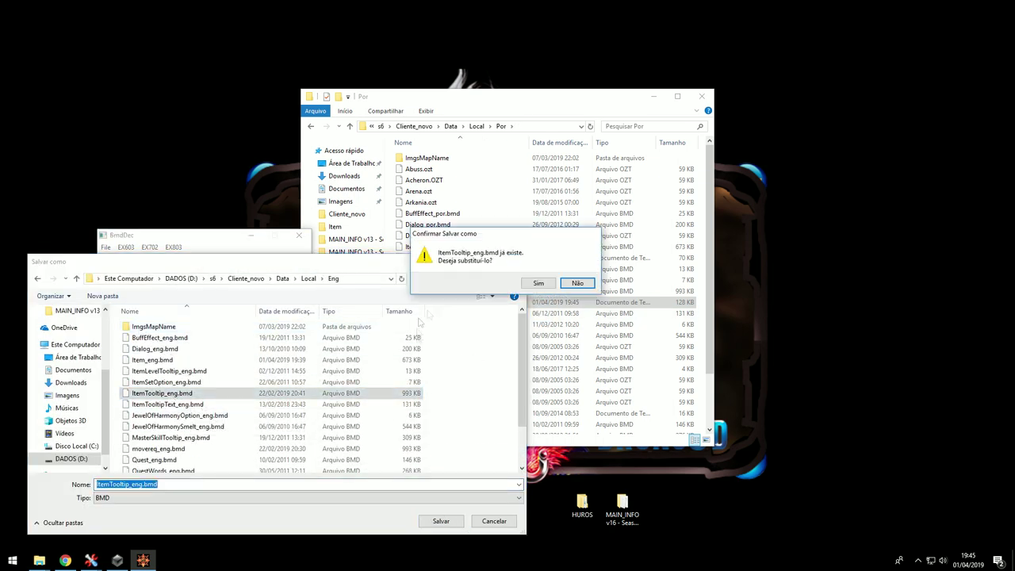
left_click(539, 283)
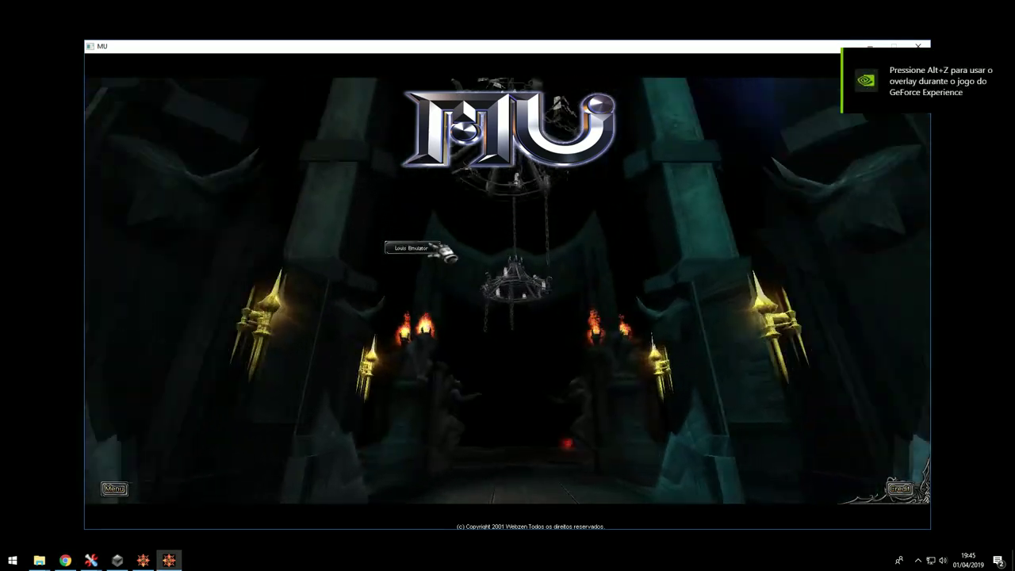
- Choose the game server in the MU client and log in with the account password to reach character selection
left_click(431, 246)
left_click(492, 248)
type("***")
key("Return")
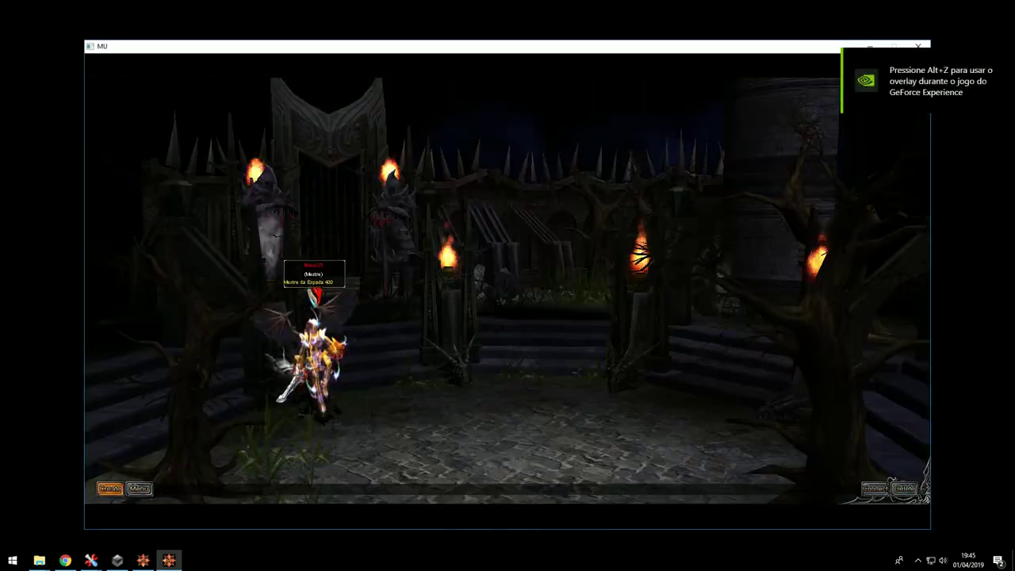